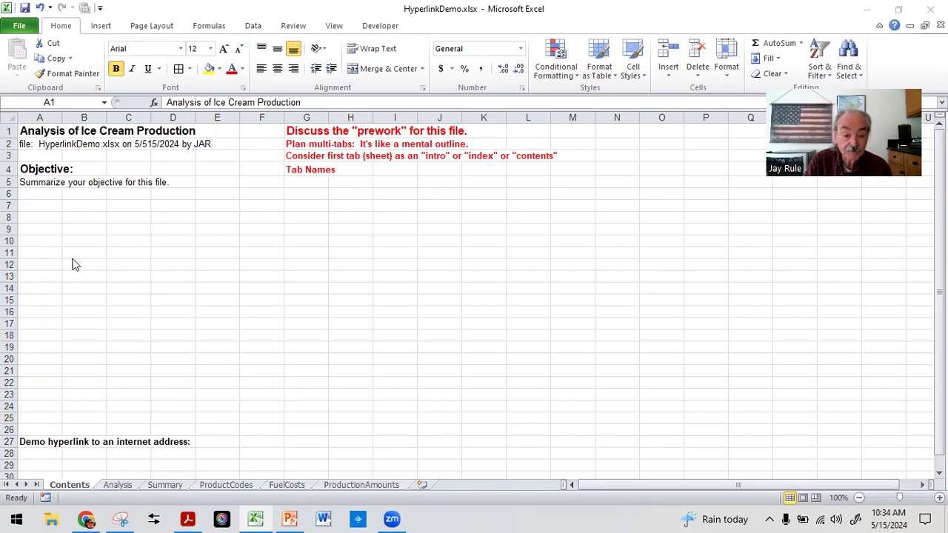
click(123, 220)
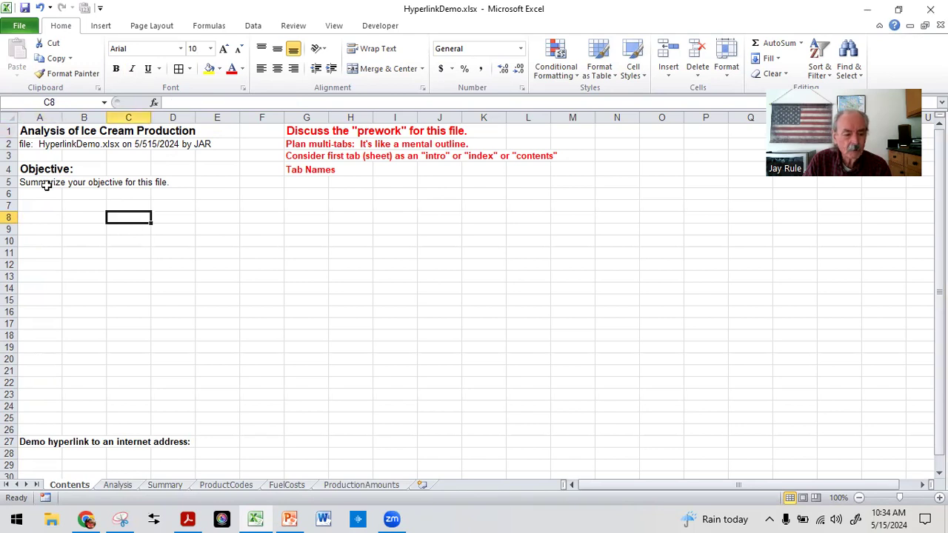
click(30, 168)
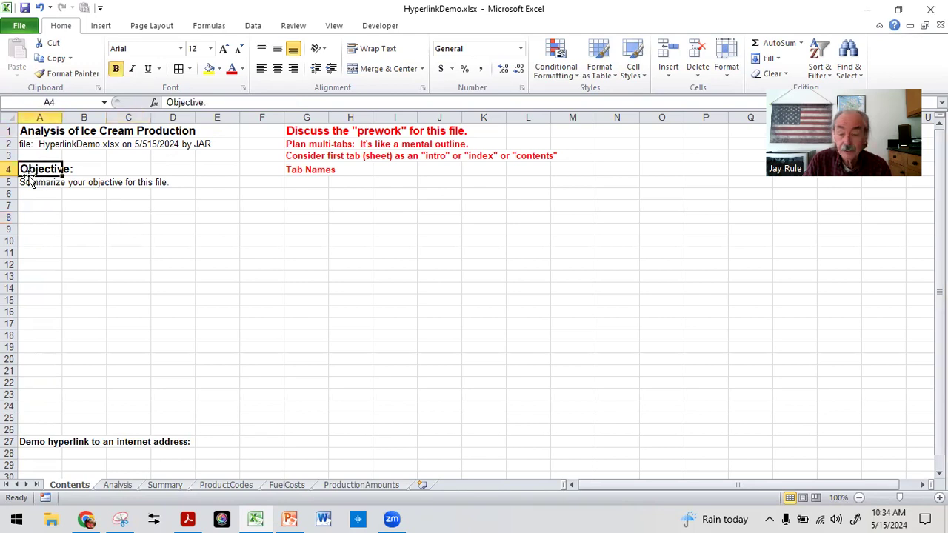
click(24, 183)
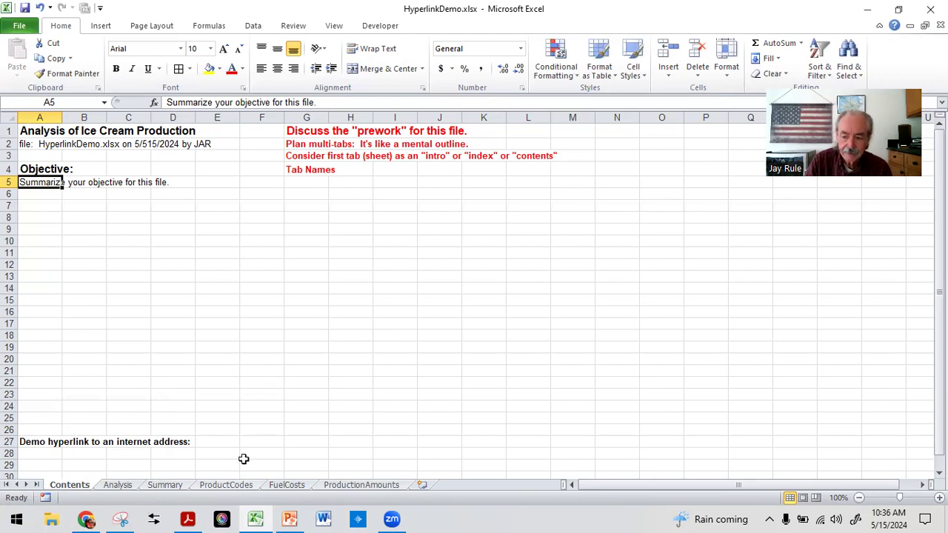
Review the full list of product codes and product names on the ProductCodes sheet.
click(228, 488)
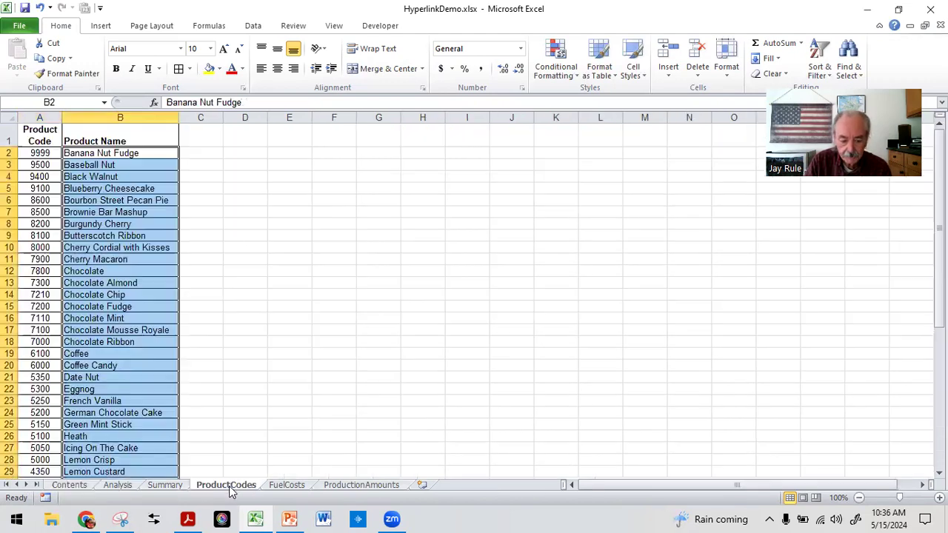
click(328, 320)
click(39, 133)
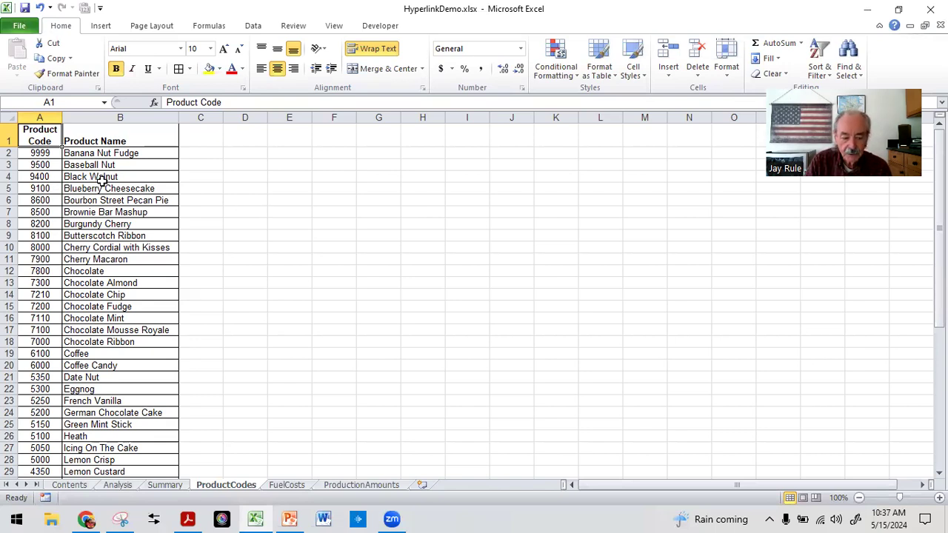
scroll(87, 260, down, 12)
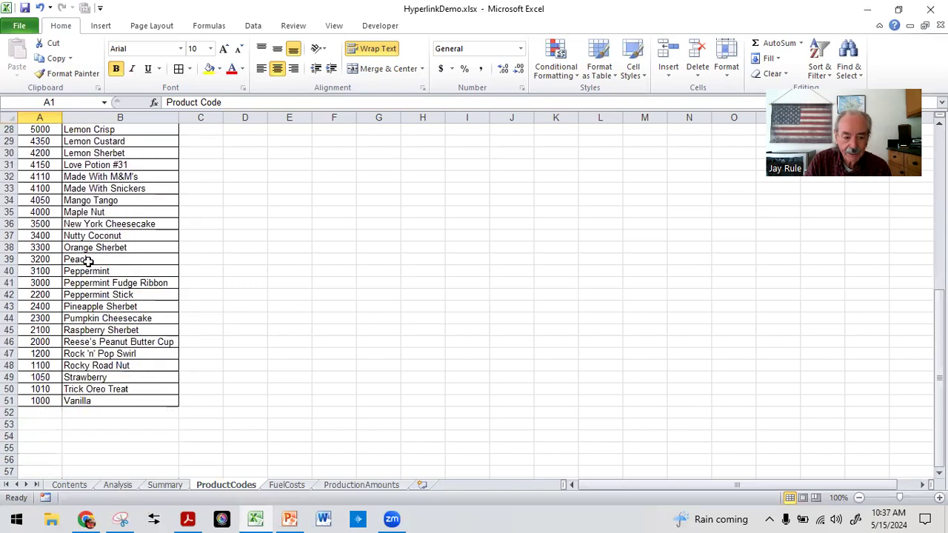
scroll(85, 256, up, 12)
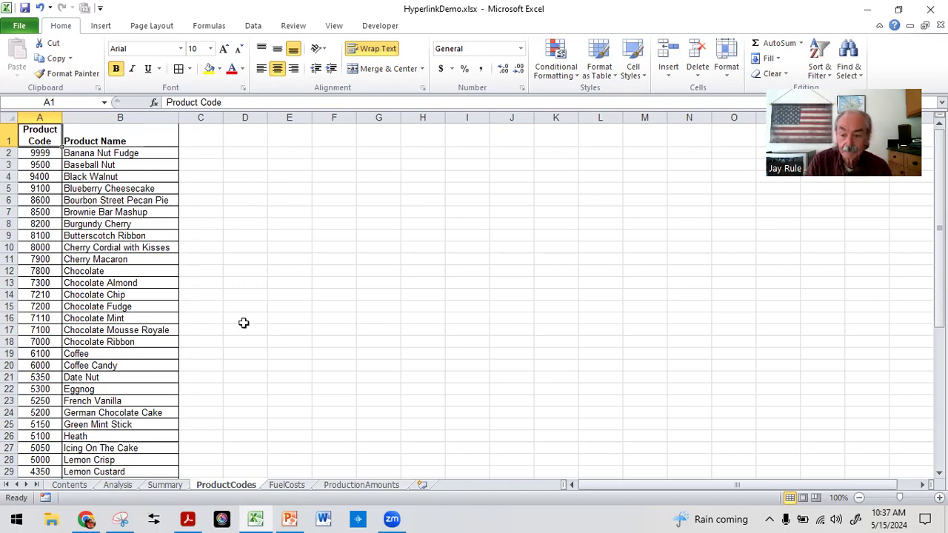
Examine the fuel sources and their energy costs per million Btu on the FuelCosts sheet.
click(290, 485)
click(360, 375)
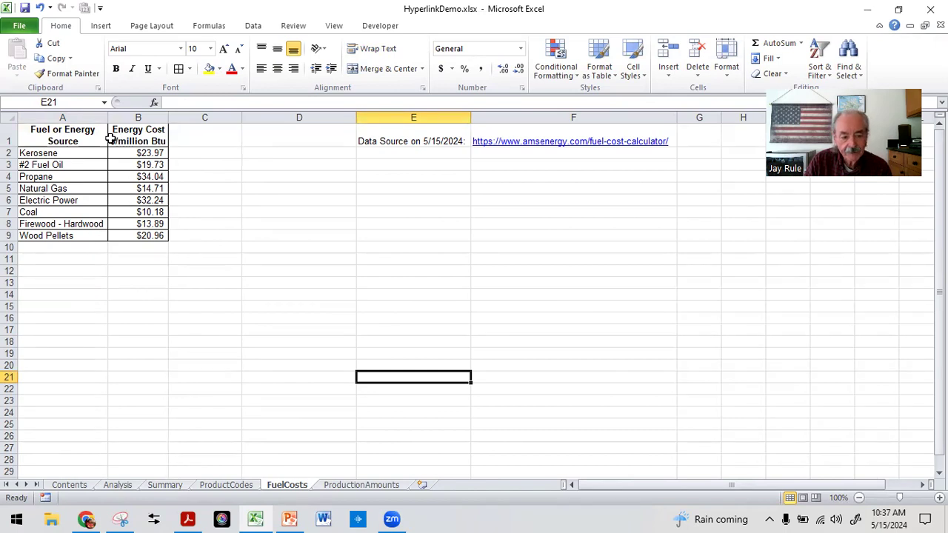
click(83, 268)
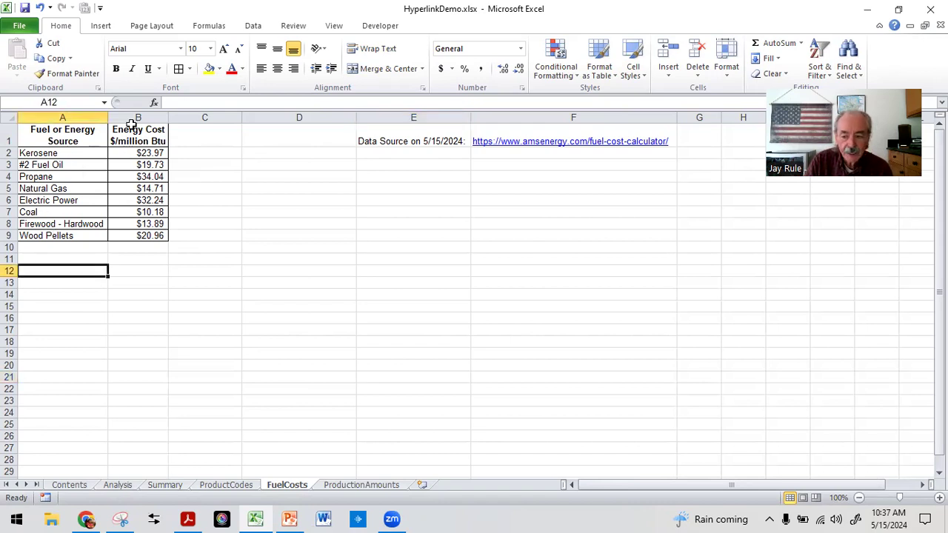
click(142, 261)
click(64, 267)
click(121, 267)
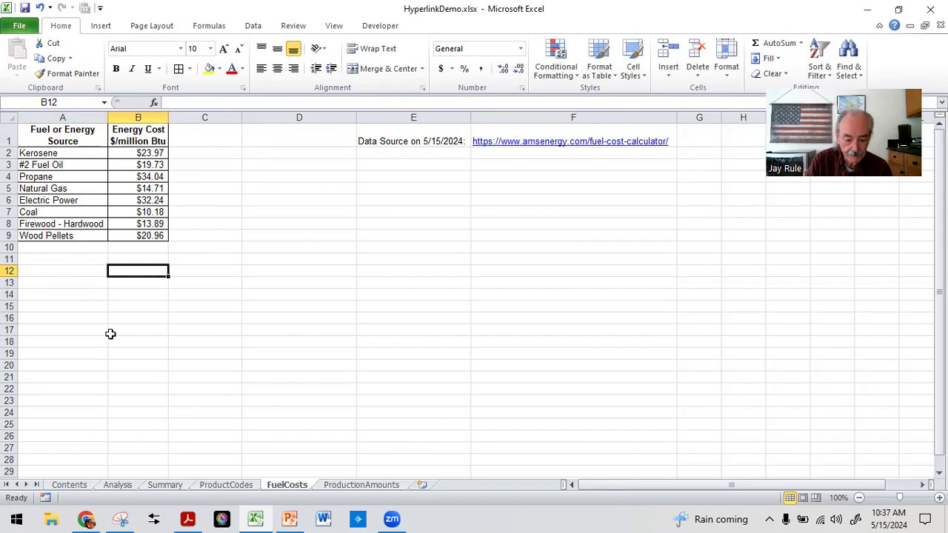
Examine the flavors and their annual production in gallons on the ProductionAmounts sheet.
click(360, 485)
click(377, 375)
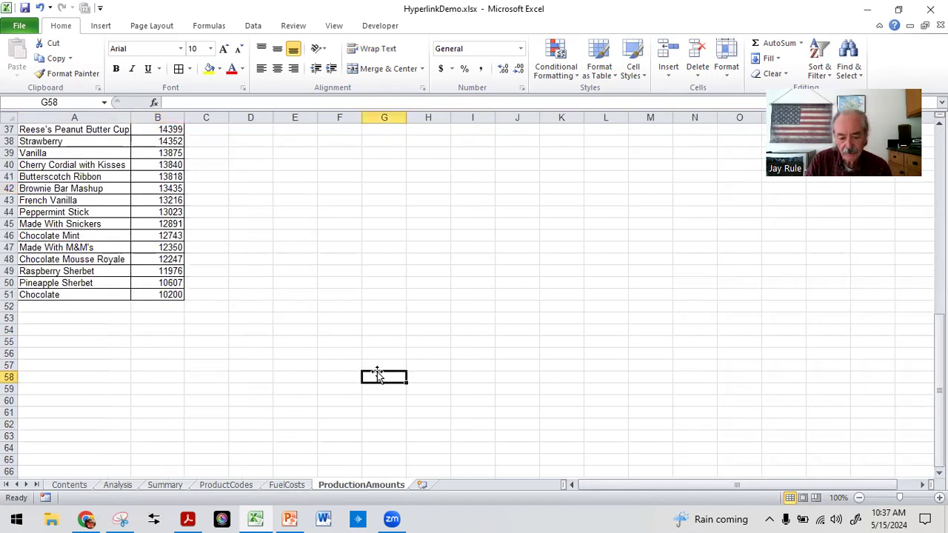
scroll(133, 393, up, 12)
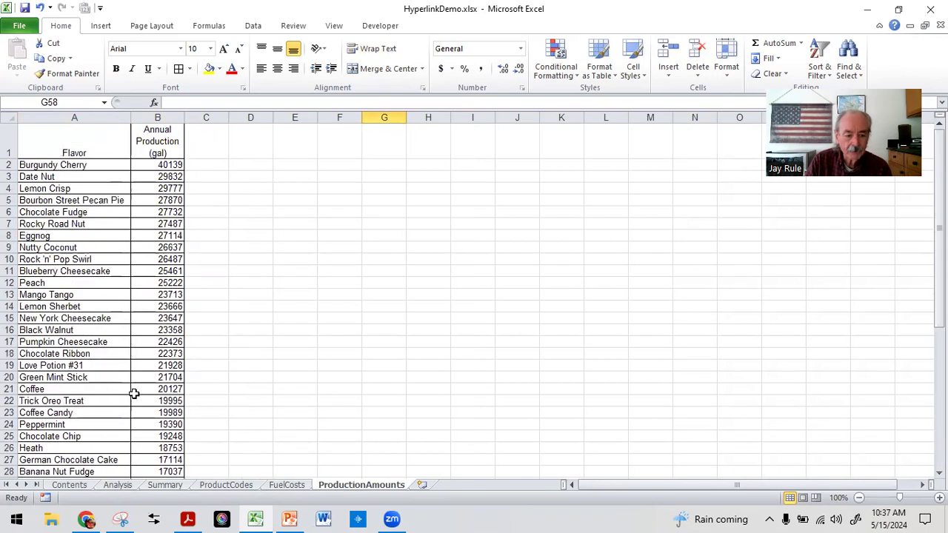
click(283, 236)
click(239, 222)
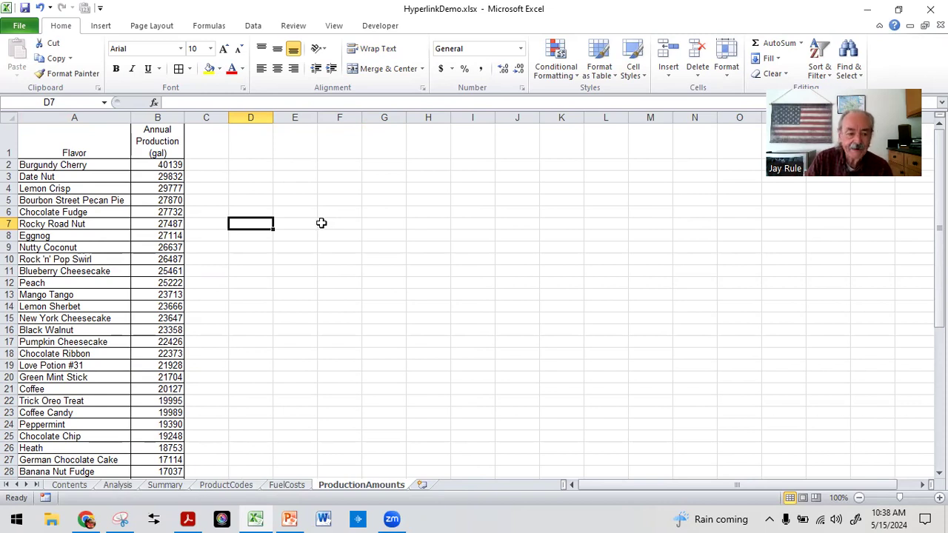
click(240, 203)
double_click(52, 164)
drag(52, 164, 46, 215)
click(41, 220)
drag(28, 140, 42, 363)
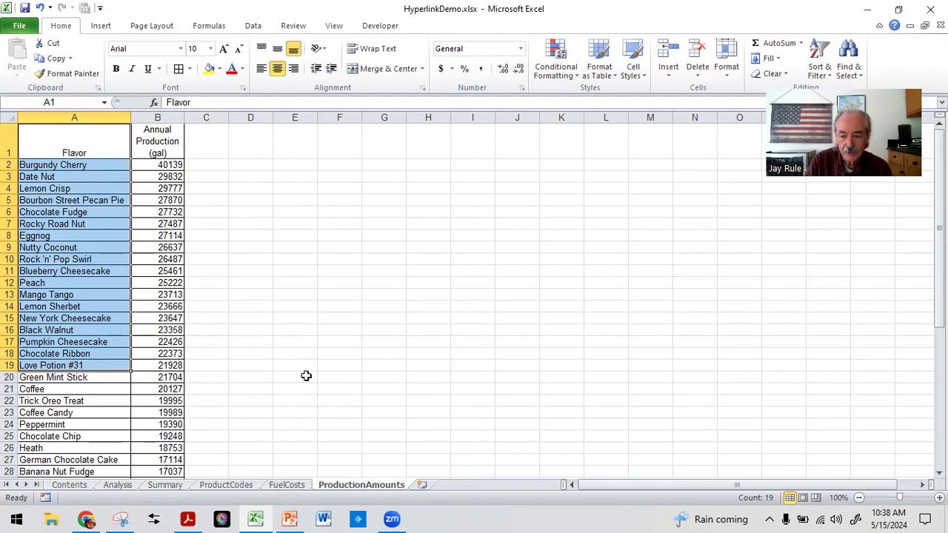
click(324, 283)
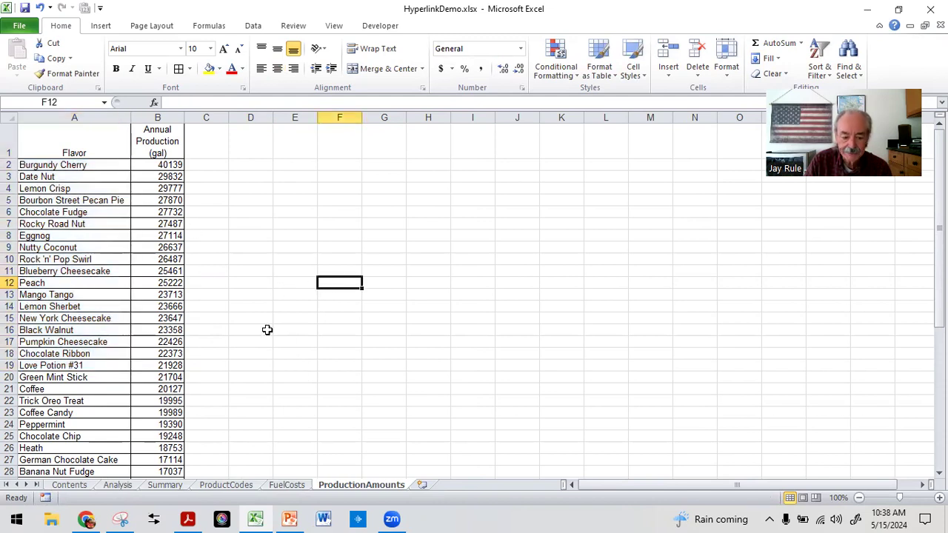
On the Contents sheet, list the sheet names Analysis, Summary and ProductCodes in cells A7 to A9.
click(69, 485)
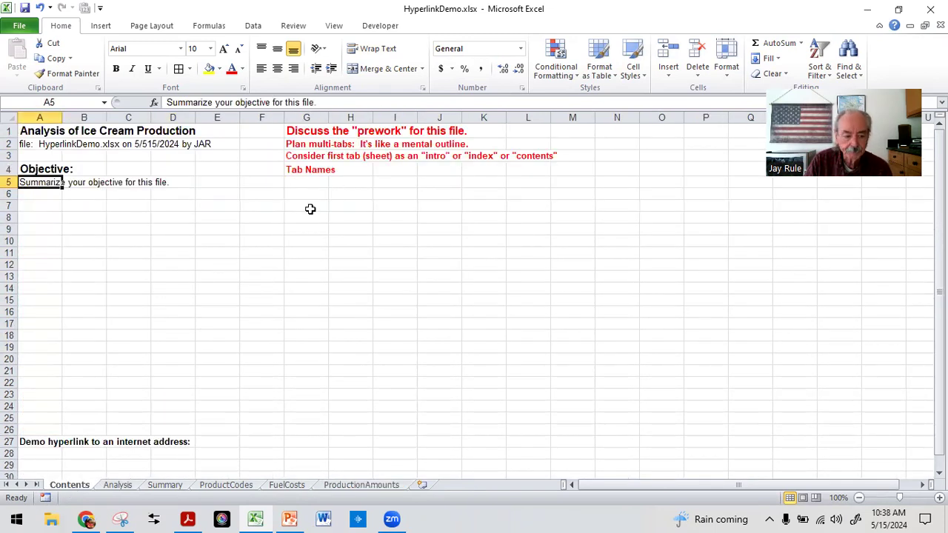
click(44, 208)
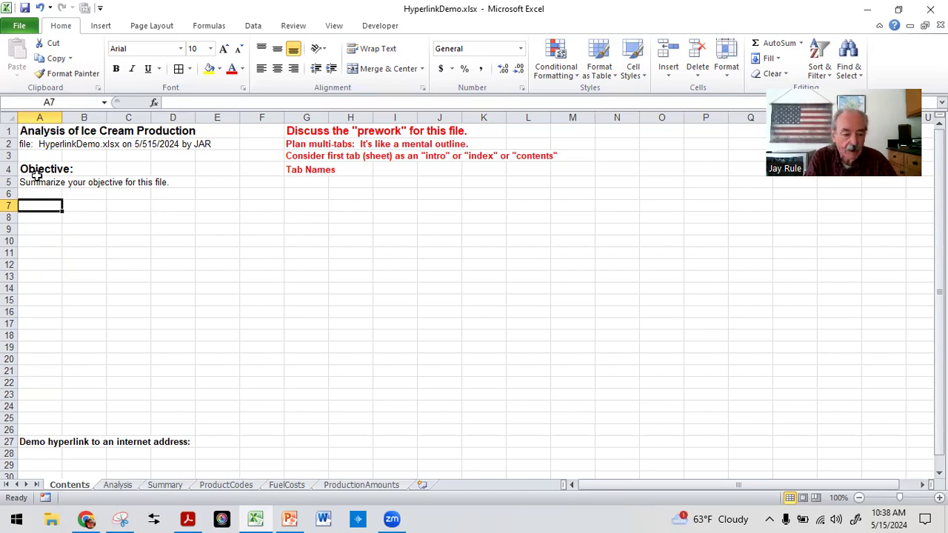
text(Analysis)
key(Return)
text(Summary)
key(Return)
text(Produc)
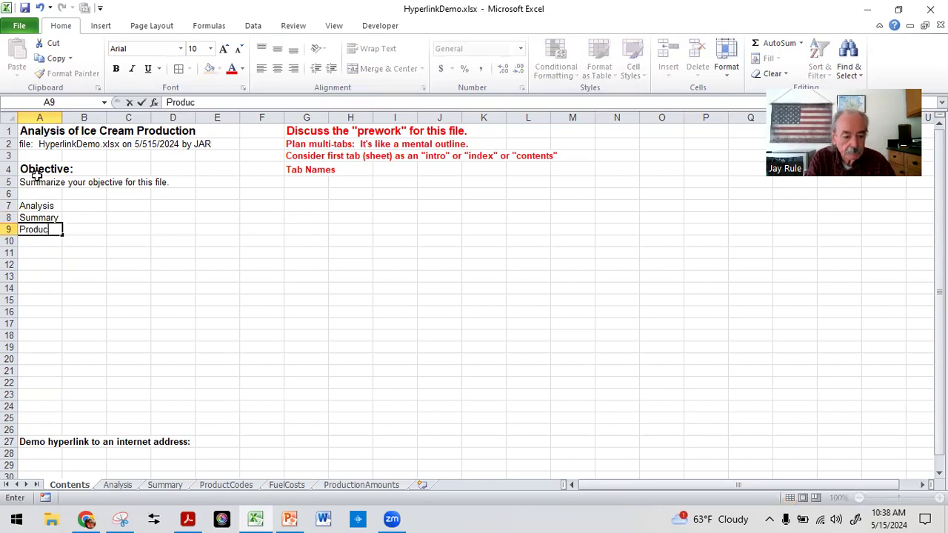
text(tCodes)
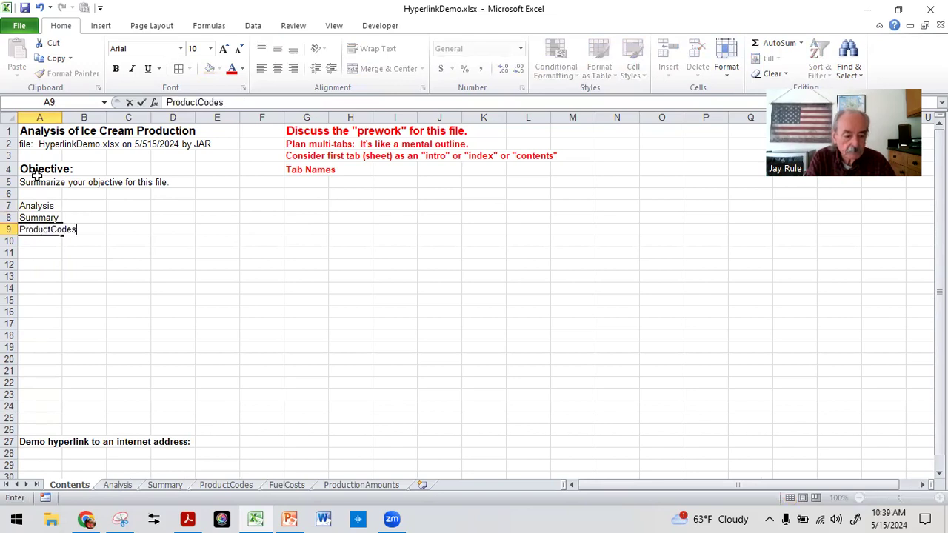
key(Return)
Continue the list of sheet names with FuelCosts in A10 and ProductionAmounts in A11.
text(F)
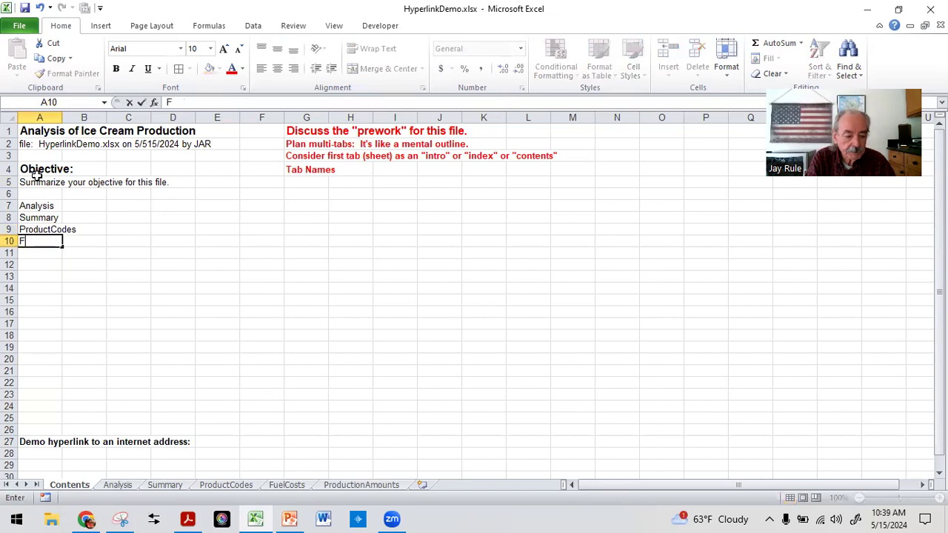
text(uelCosts)
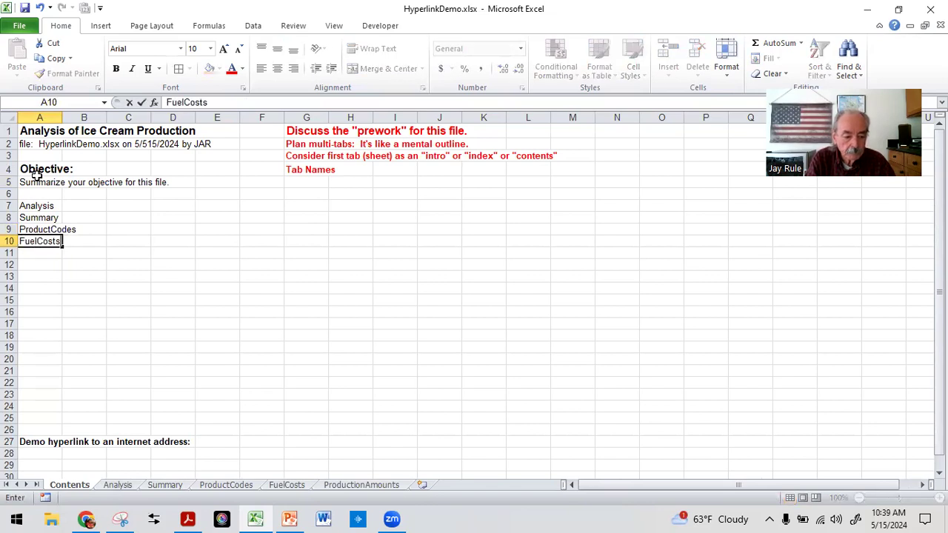
key(Return)
text(Production)
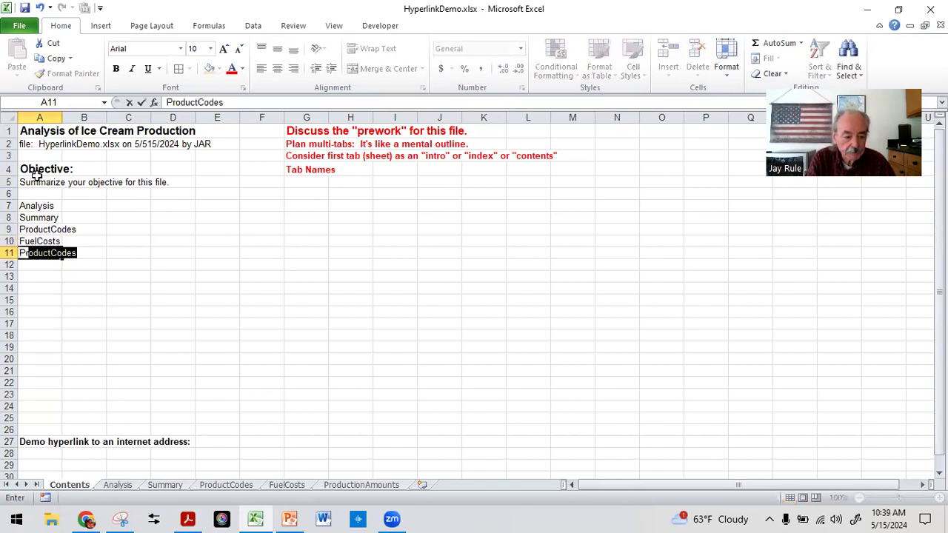
text(Amounts)
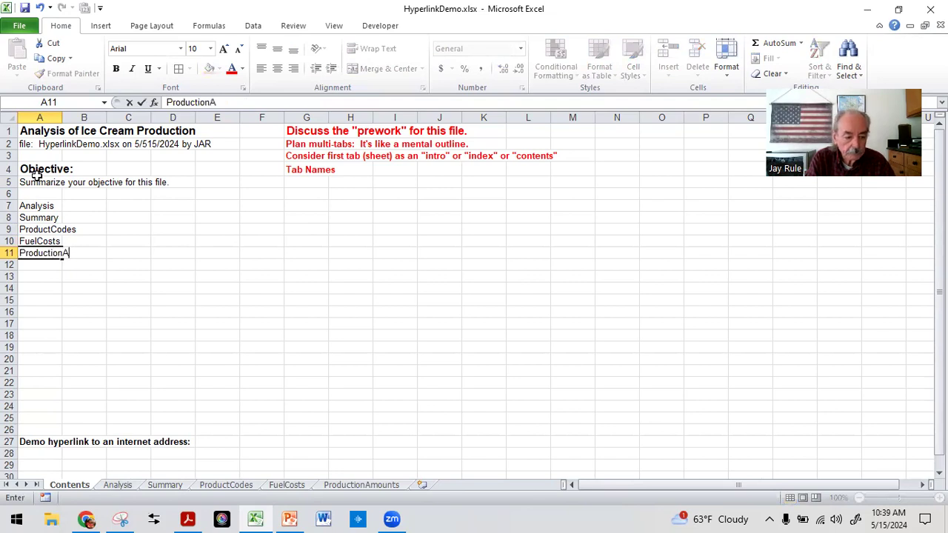
key(Return)
key(Up)
key(Up)
key(Up)
key(Up)
key(Up)
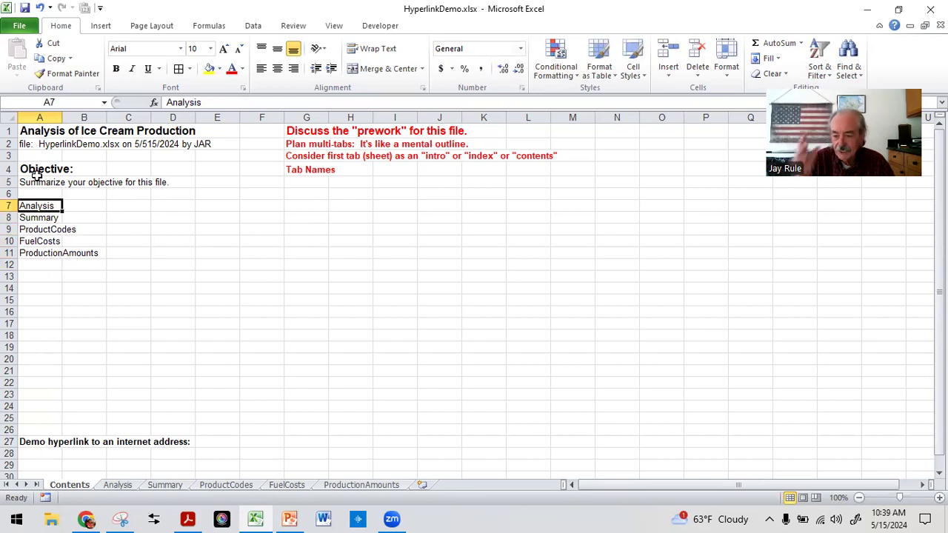
Widen column A of the Contents sheet so that the longest sheet name fits inside it.
click(56, 297)
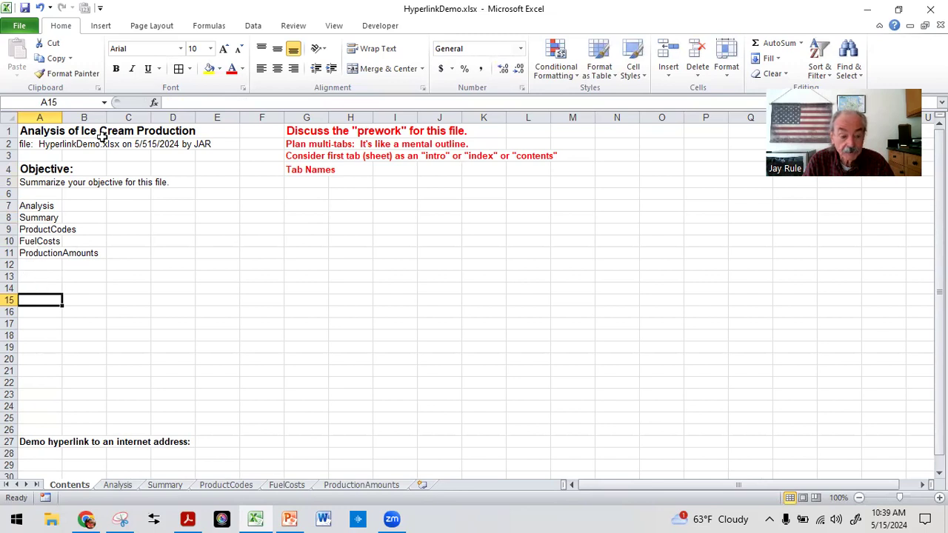
drag(62, 118, 106, 117)
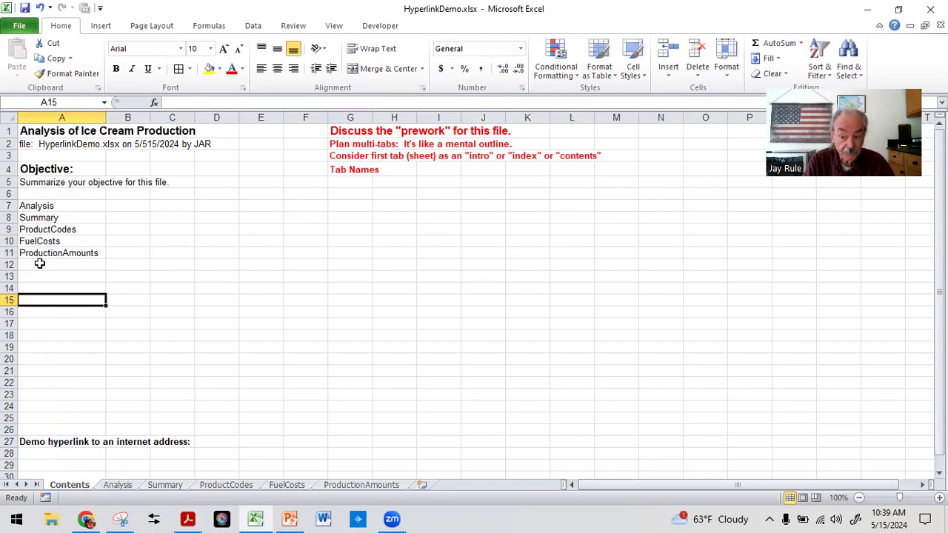
Change the Analysis entry in A7 to "Jump to Analysis".
click(34, 205)
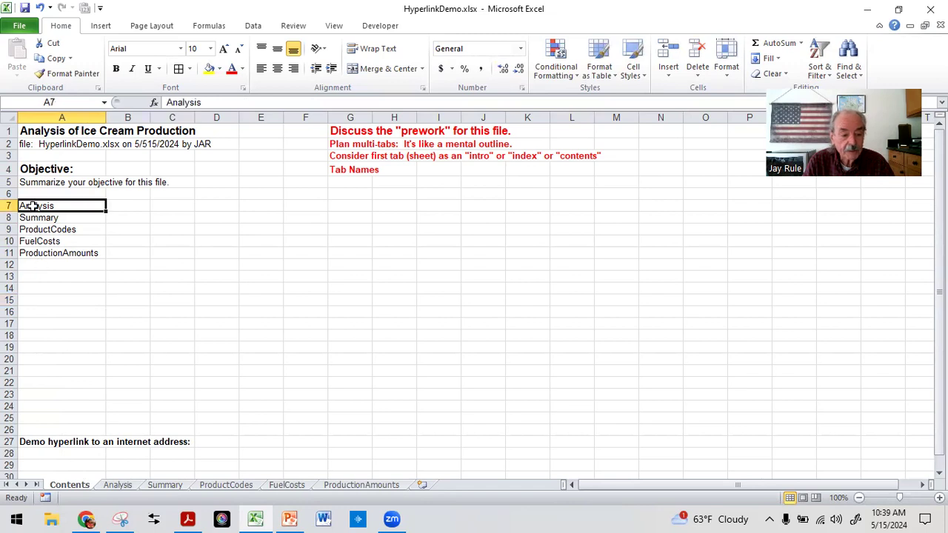
click(169, 103)
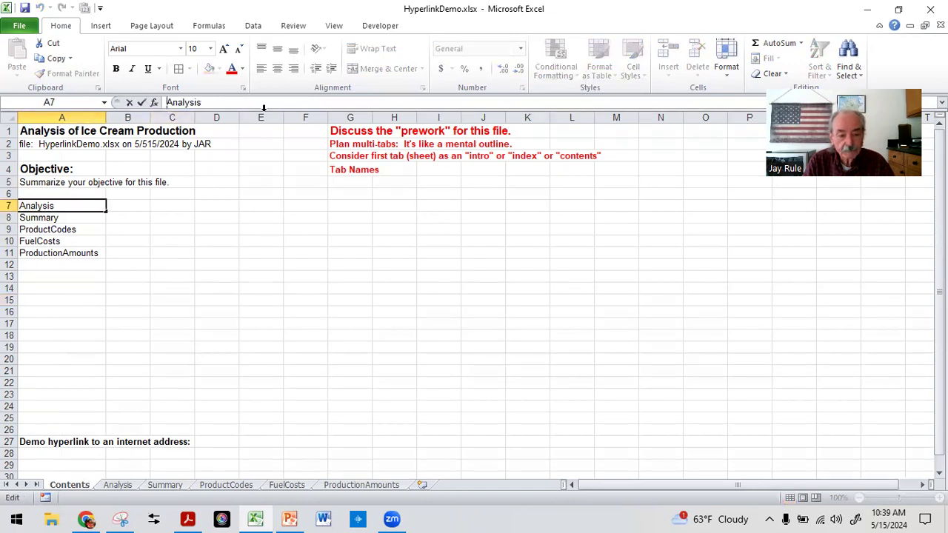
text(Jump to)
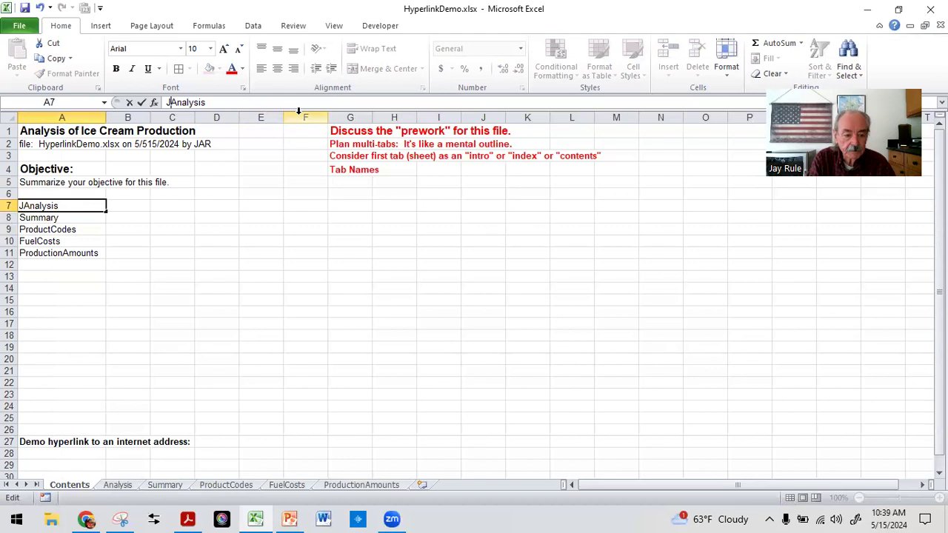
key(Return)
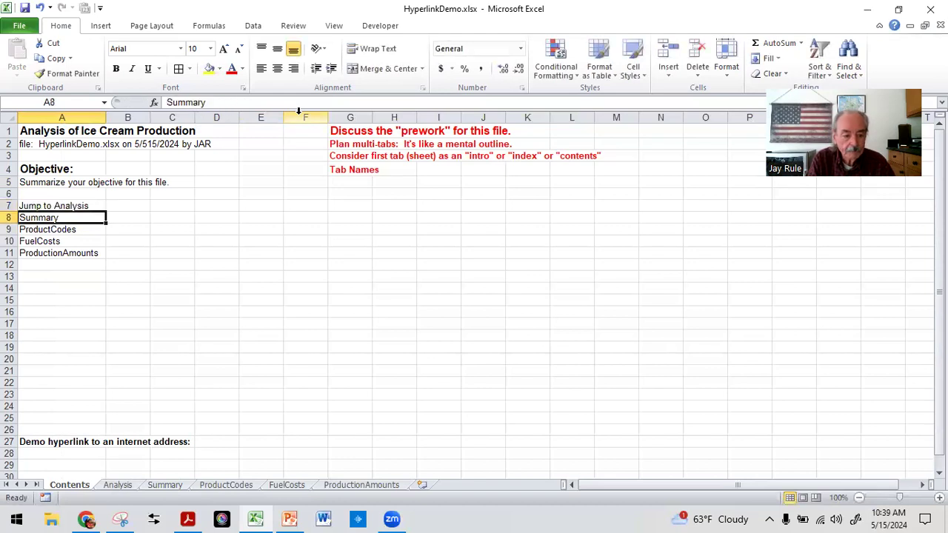
Change the Summary entry in A8 to "Jump to Summary".
key(Down)
key(Up)
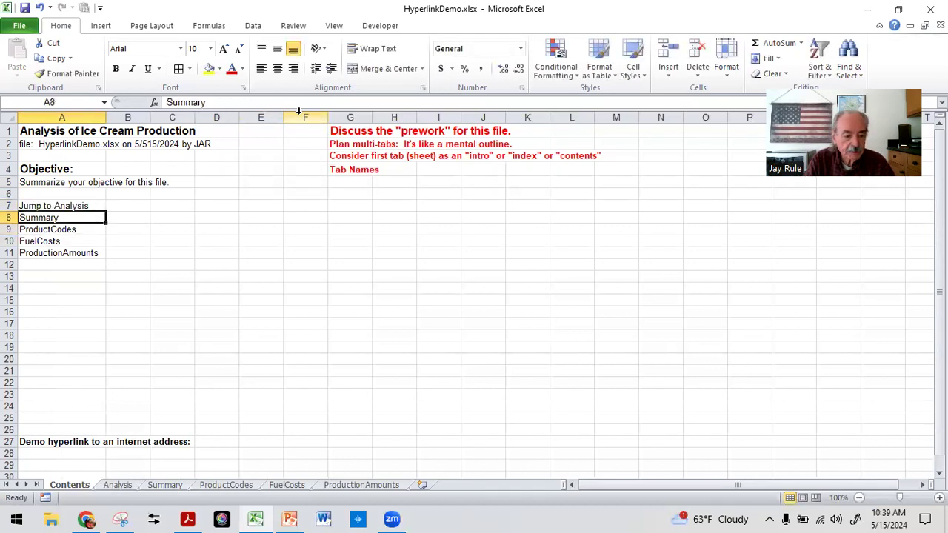
click(167, 102)
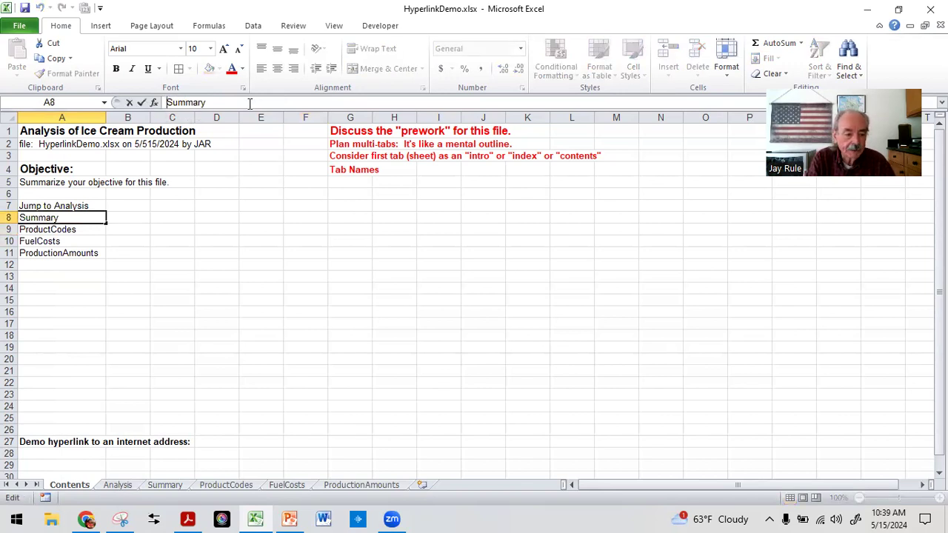
text(Jum p)
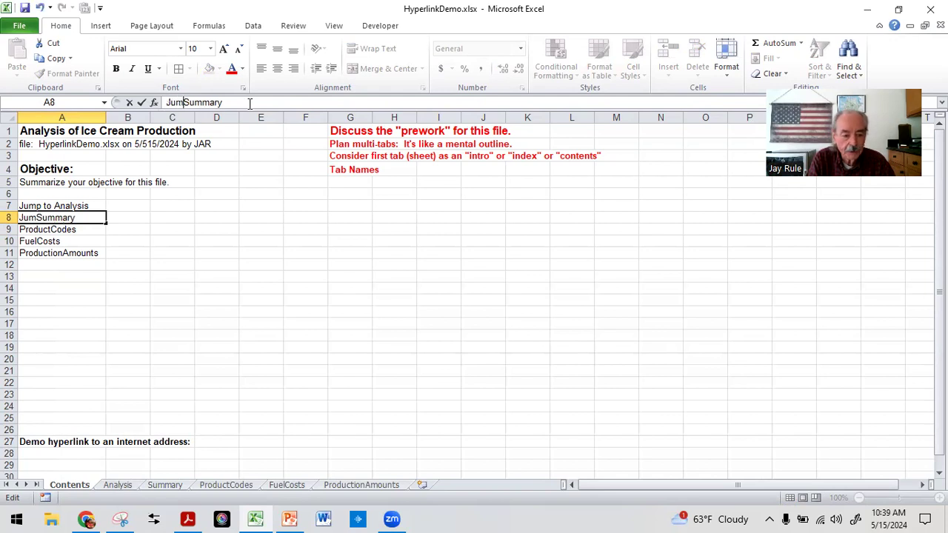
key(BackSpace)
key(BackSpace)
text(p to)
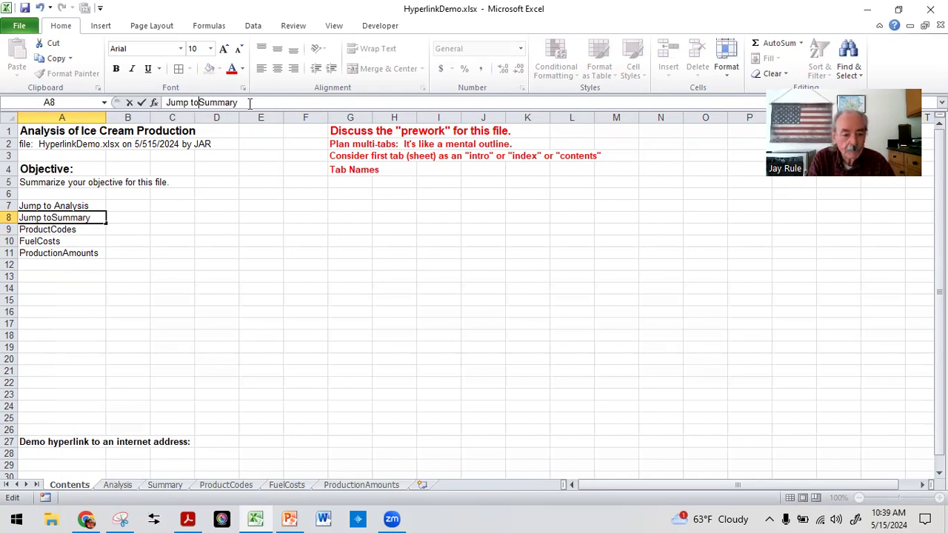
key(Return)
key(Up)
key(Up)
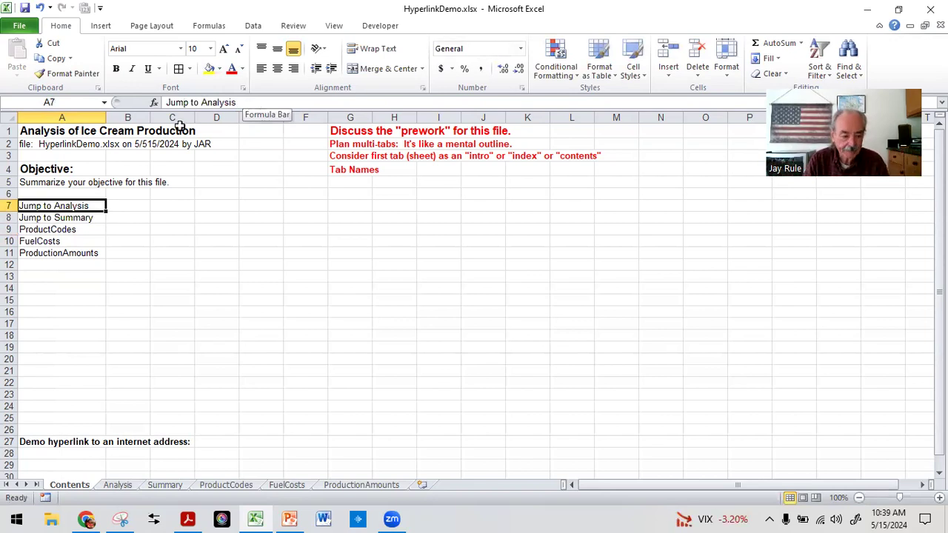
Insert a hyperlink on the "Jump to Analysis" entry in A7 that leads to cell A1 of the Analysis sheet.
click(74, 276)
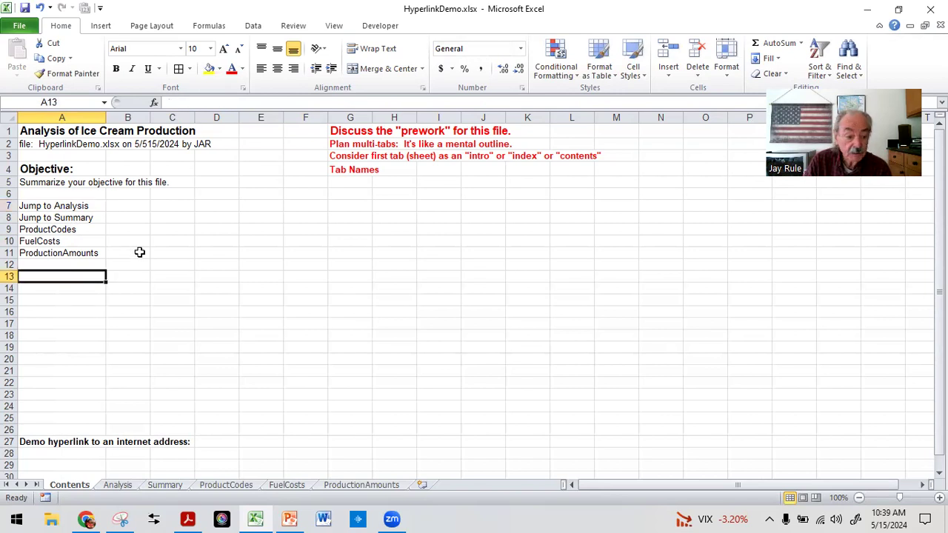
click(58, 205)
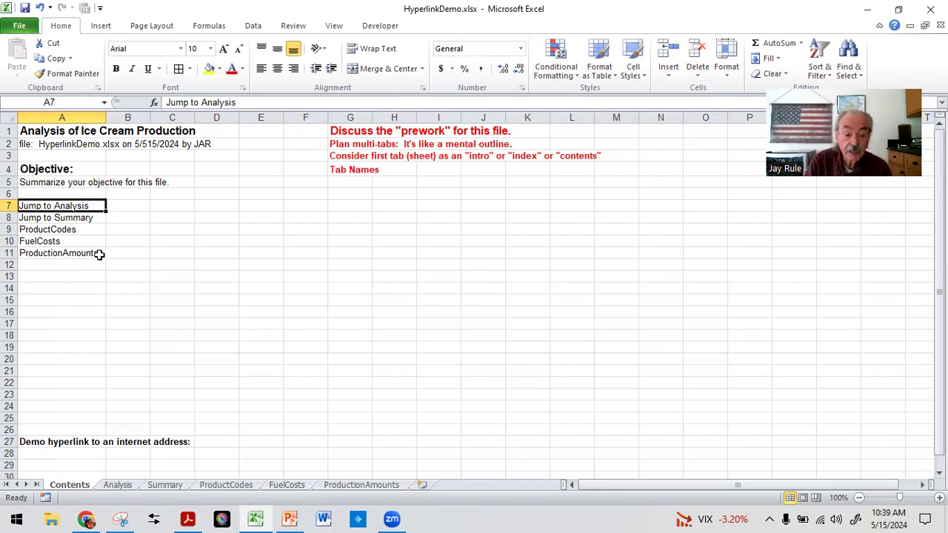
right_click(68, 207)
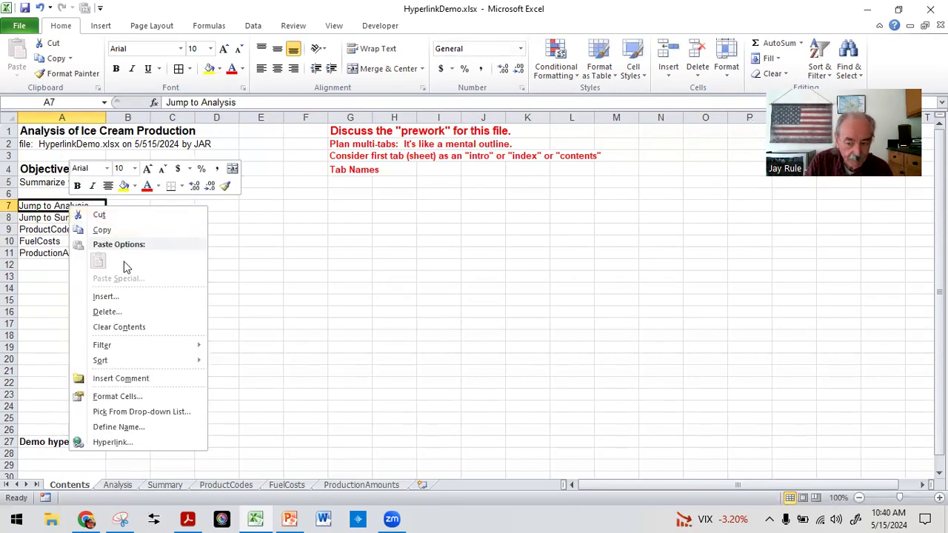
click(108, 443)
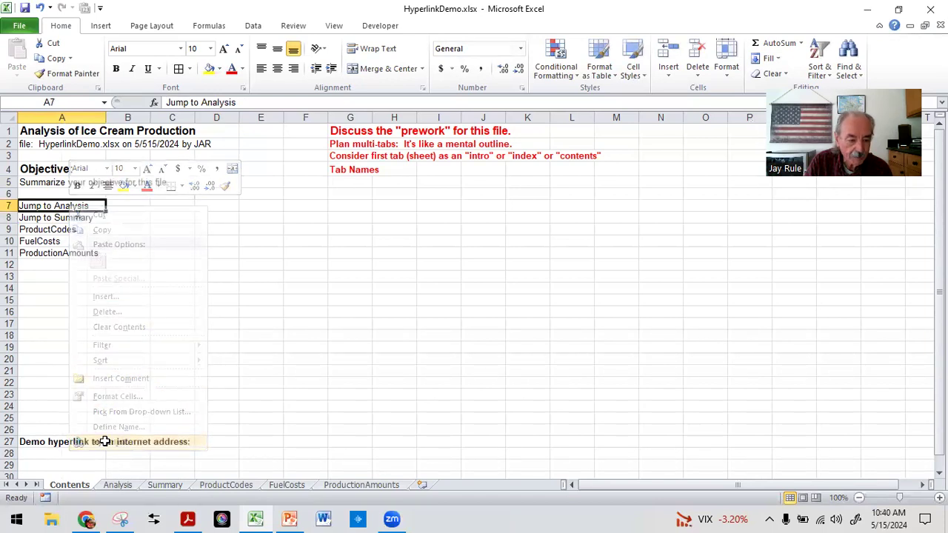
drag(200, 280, 356, 195)
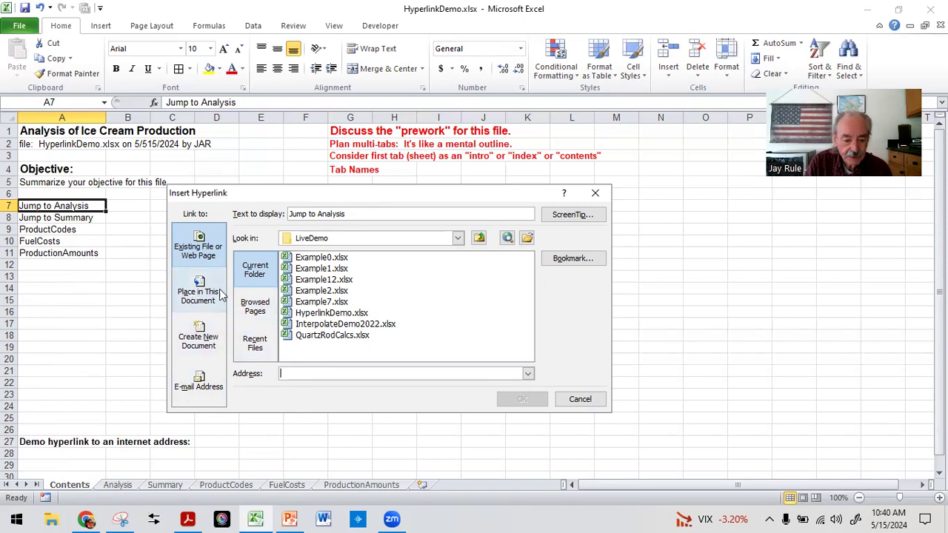
click(197, 292)
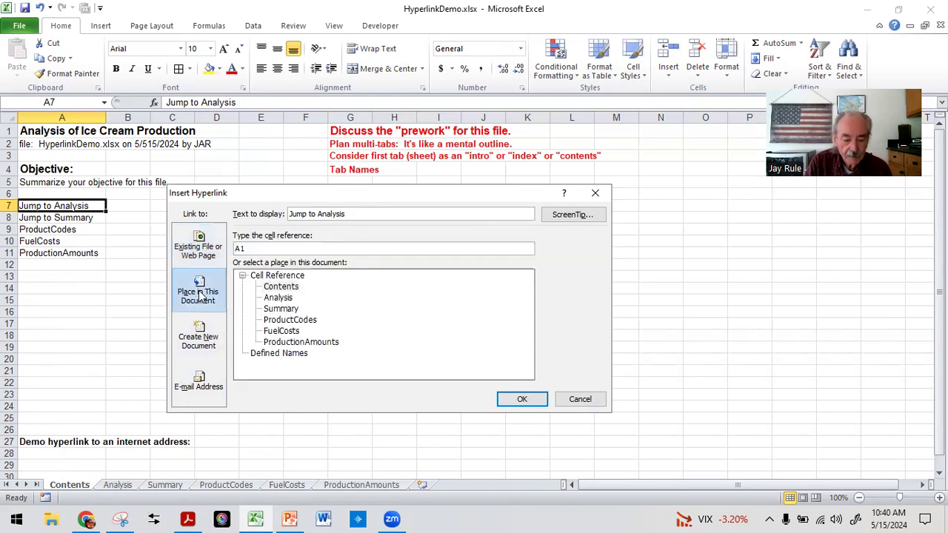
click(276, 299)
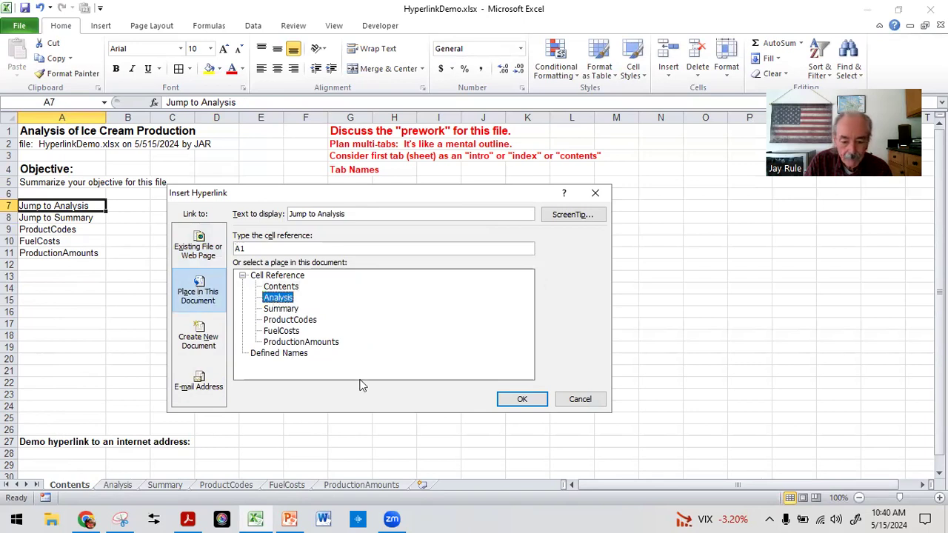
click(522, 400)
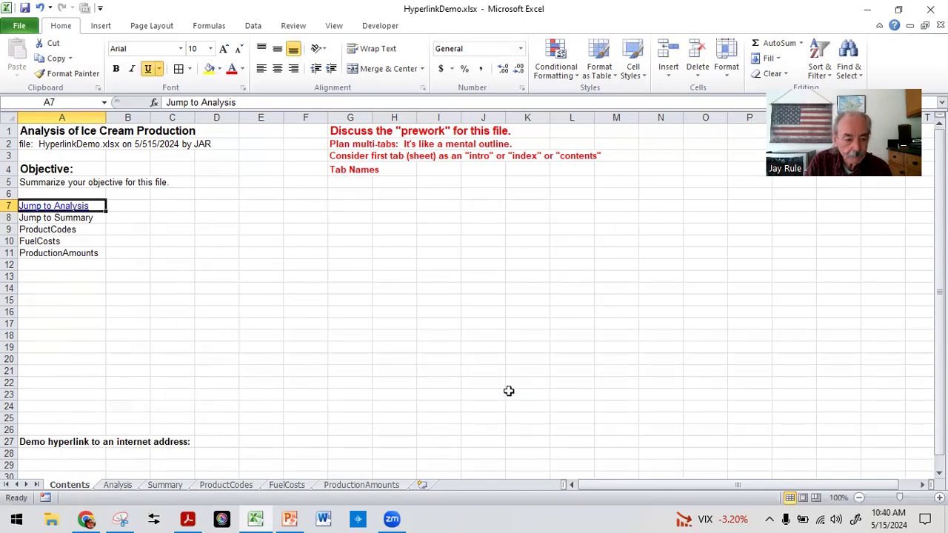
click(57, 285)
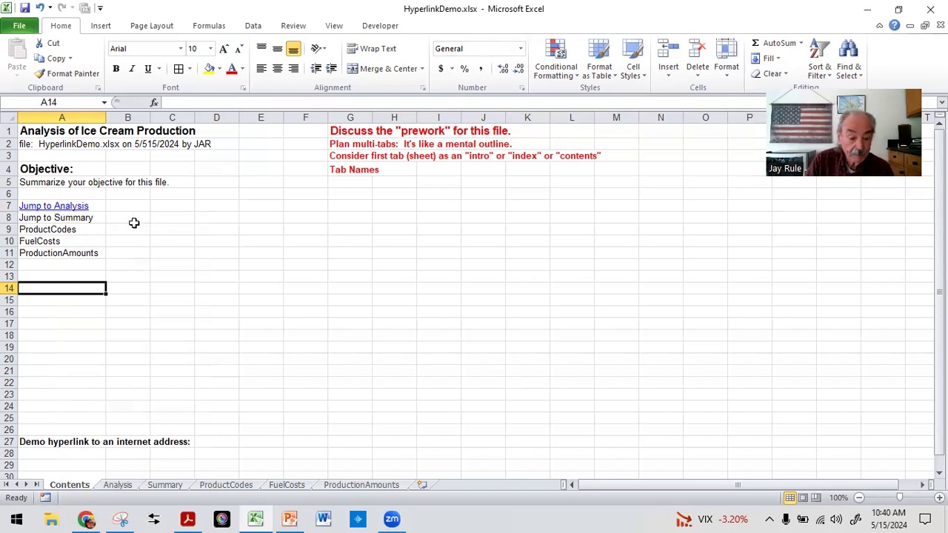
key(Up)
key(Up)
key(Up)
key(Down)
key(Down)
key(Down)
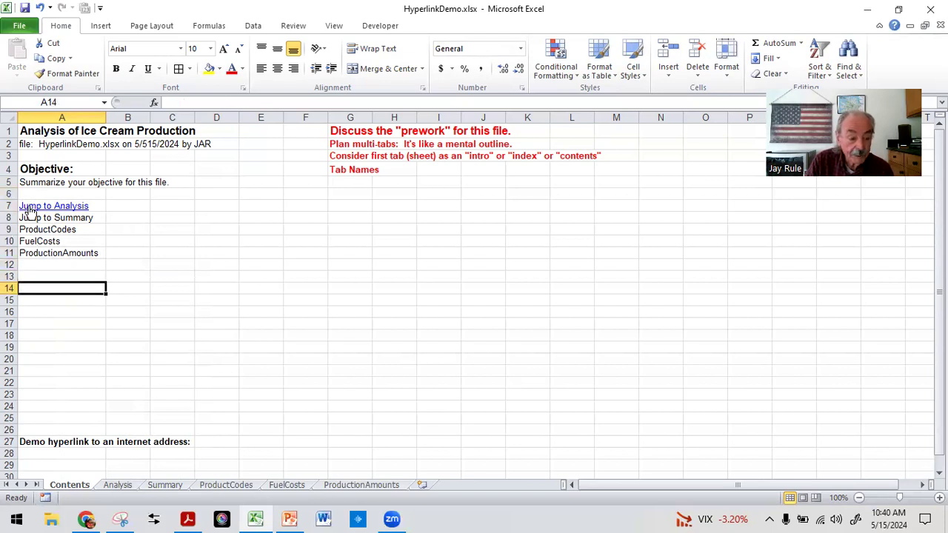
Test the "Jump to Analysis" hyperlink in A7 and return to the Contents sheet.
mouse_move(66, 209)
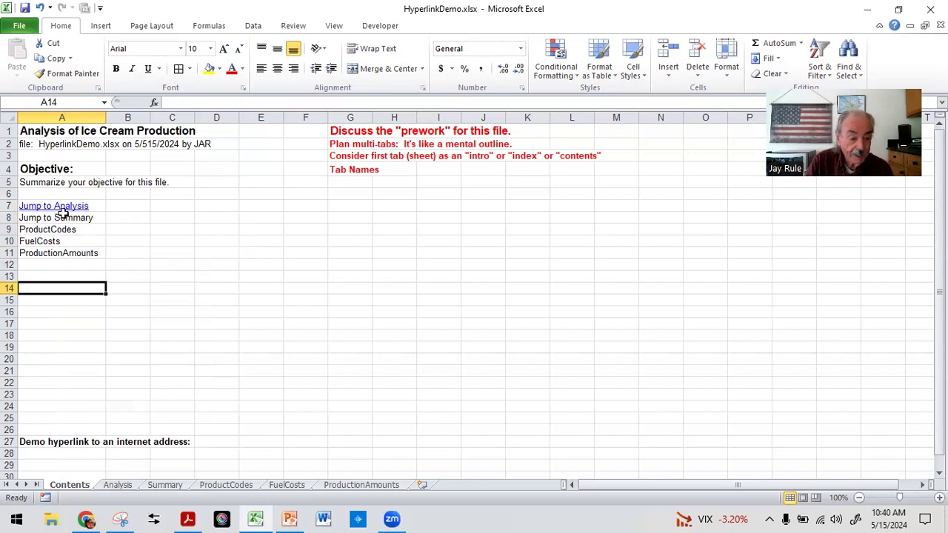
mouse_move(37, 211)
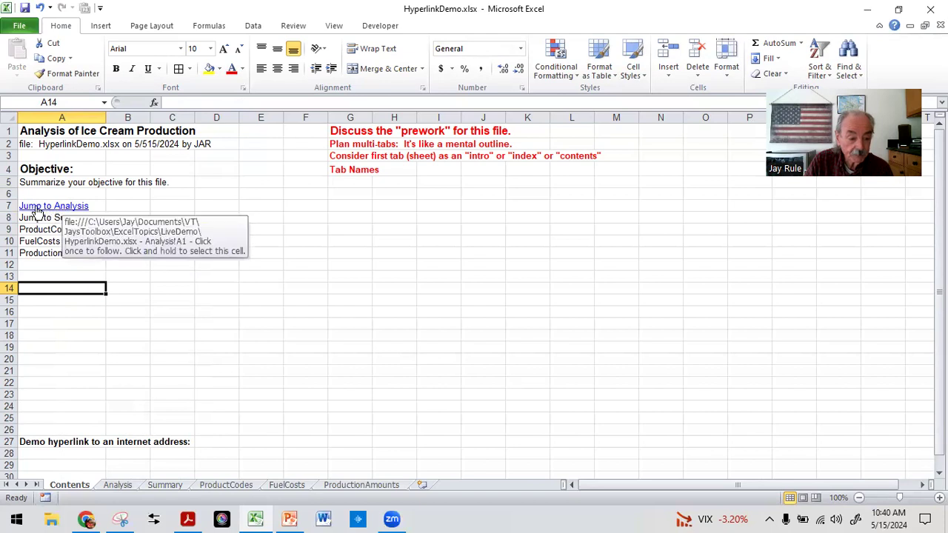
click(37, 210)
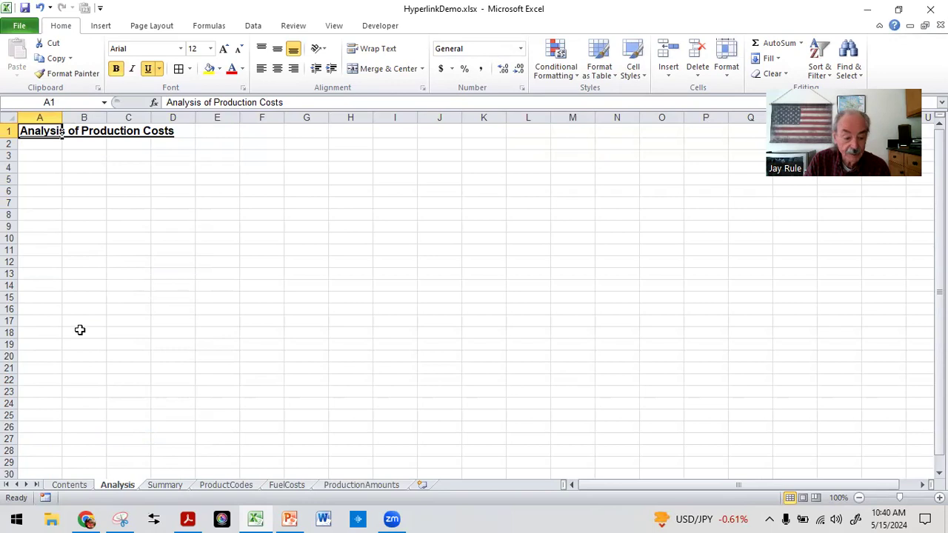
click(68, 485)
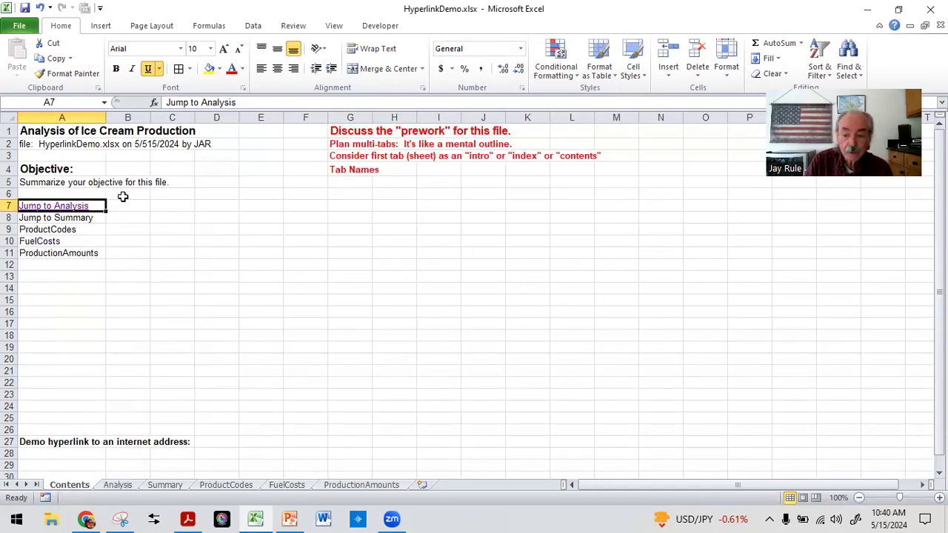
Make the "Jump to Analysis" entry in A7 bold at size 12 and widen column A to fit it.
click(117, 69)
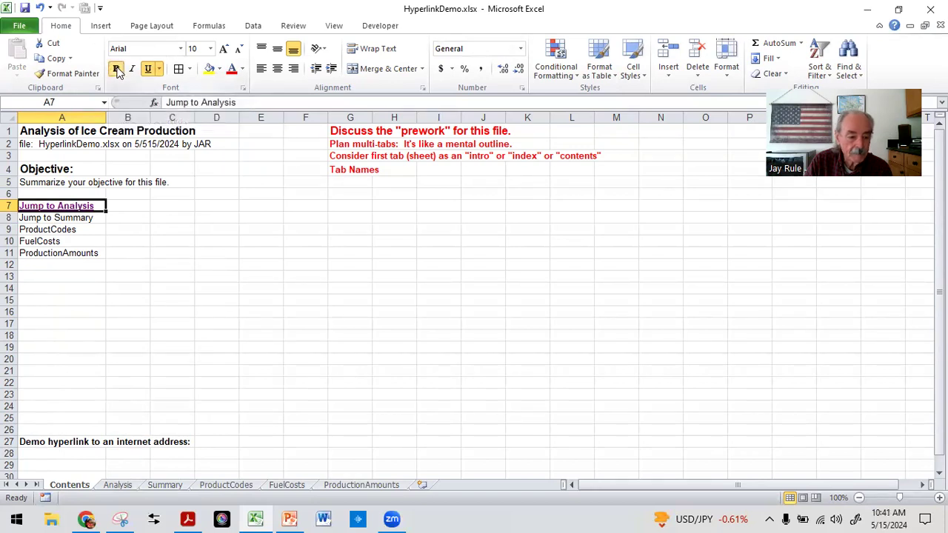
click(223, 49)
click(223, 49)
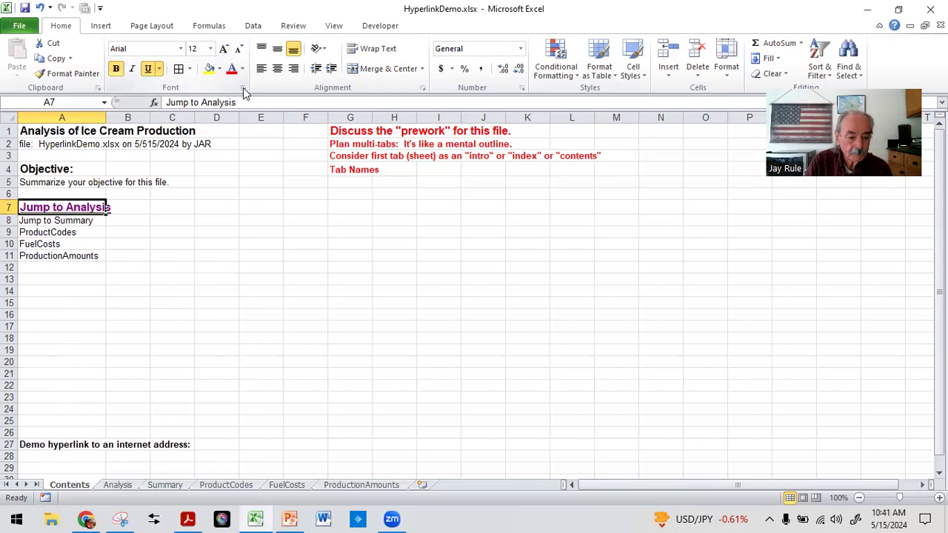
drag(103, 118, 120, 118)
click(141, 278)
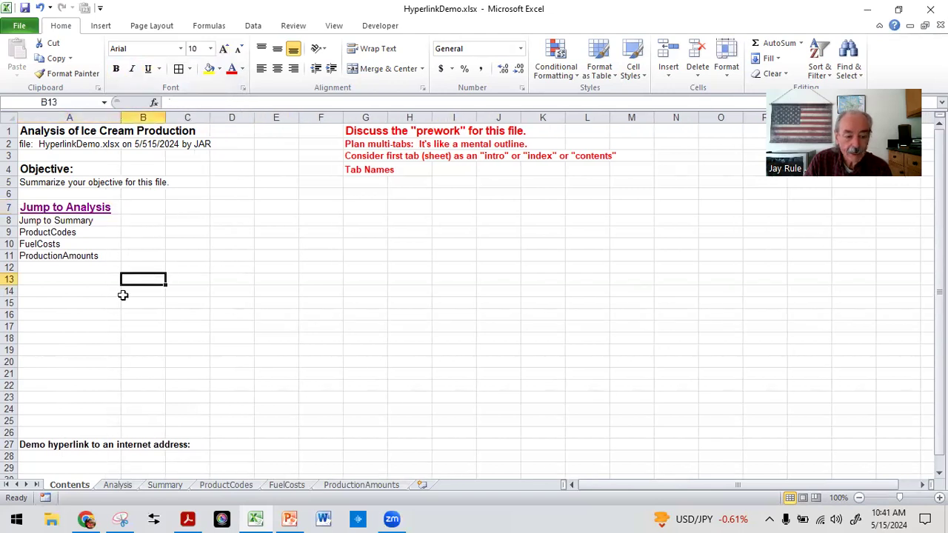
Link the "Jump to Summary" entry in A8 to cell A1 of the Summary sheet.
click(58, 220)
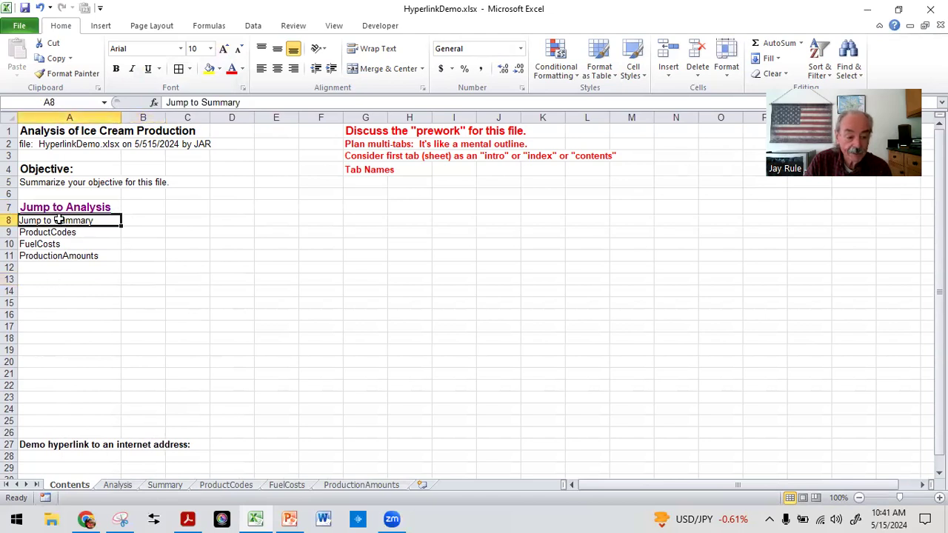
right_click(58, 220)
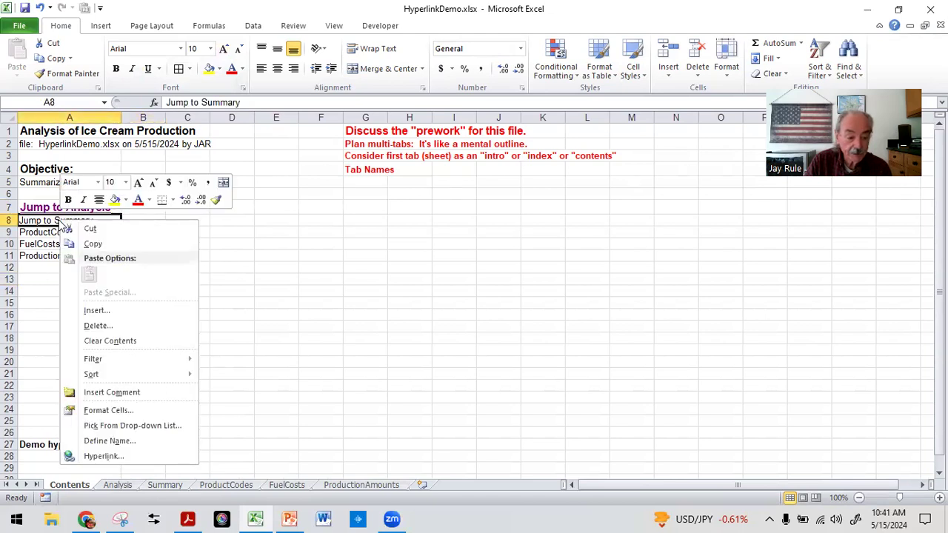
click(102, 455)
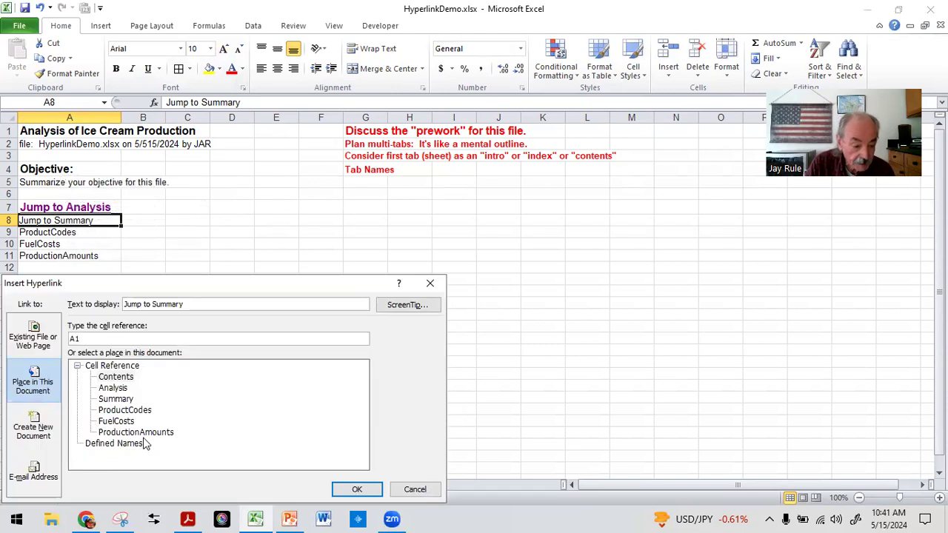
click(117, 400)
click(359, 490)
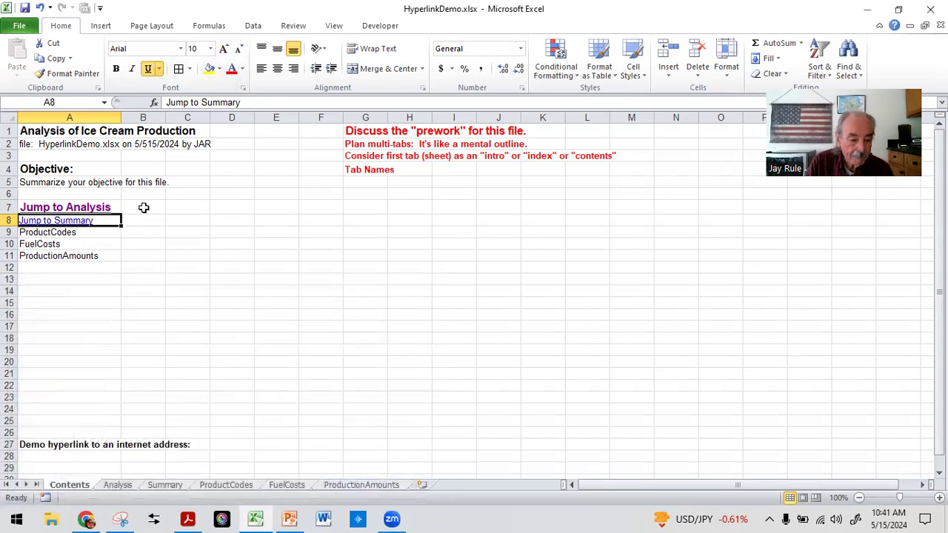
right_click(66, 222)
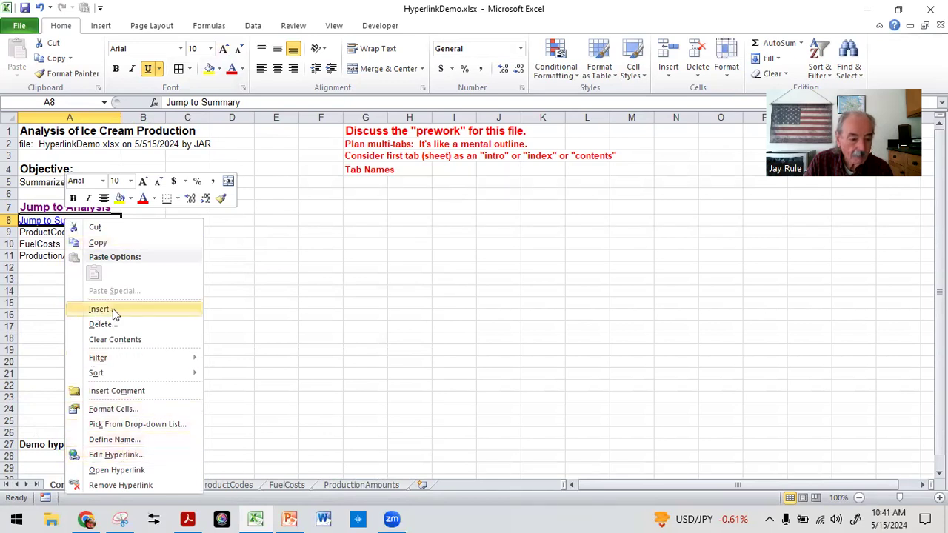
click(383, 294)
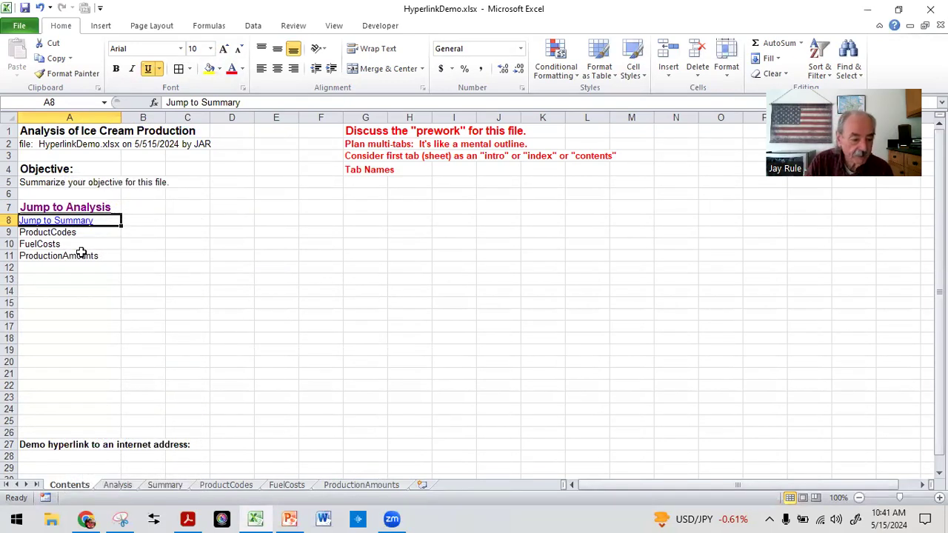
Link the ProductCodes entry in A9 to cell A1 of the ProductCodes sheet.
click(66, 232)
right_click(65, 232)
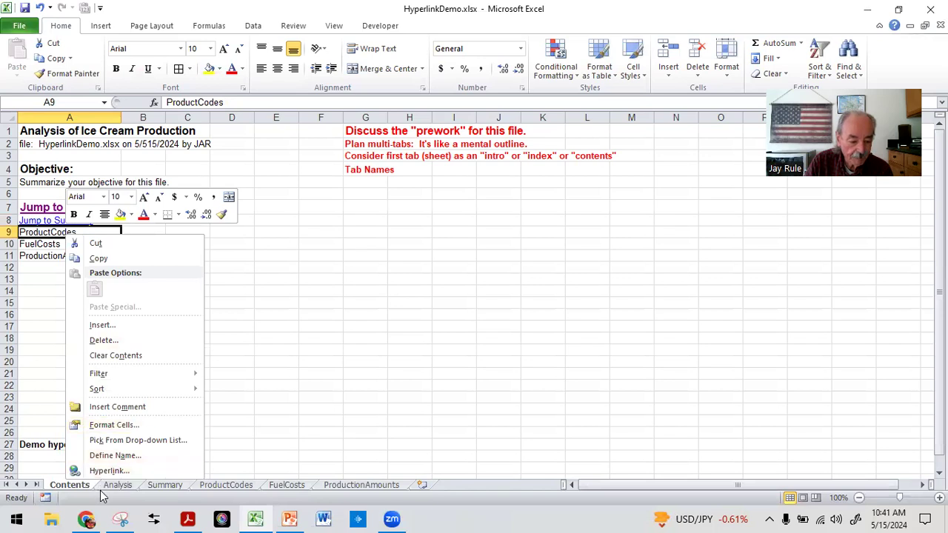
click(108, 470)
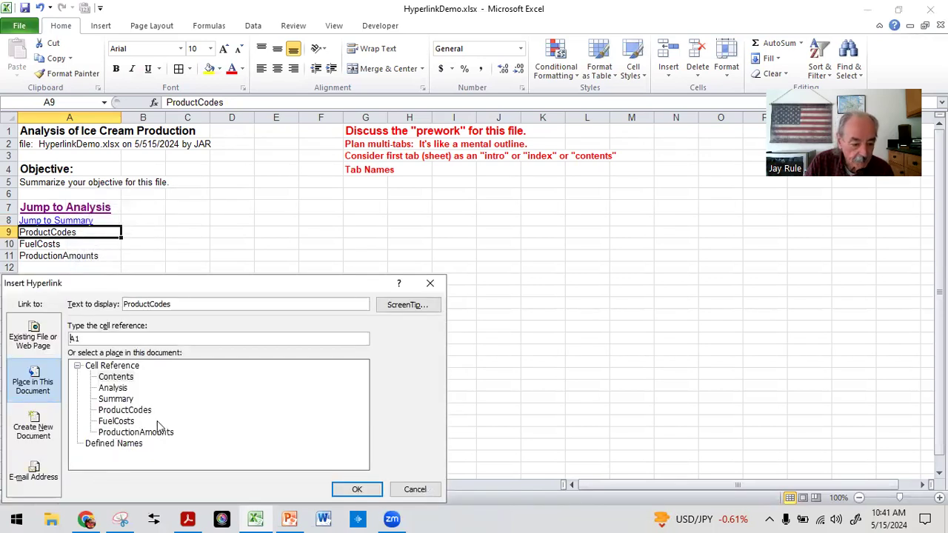
click(119, 409)
click(356, 490)
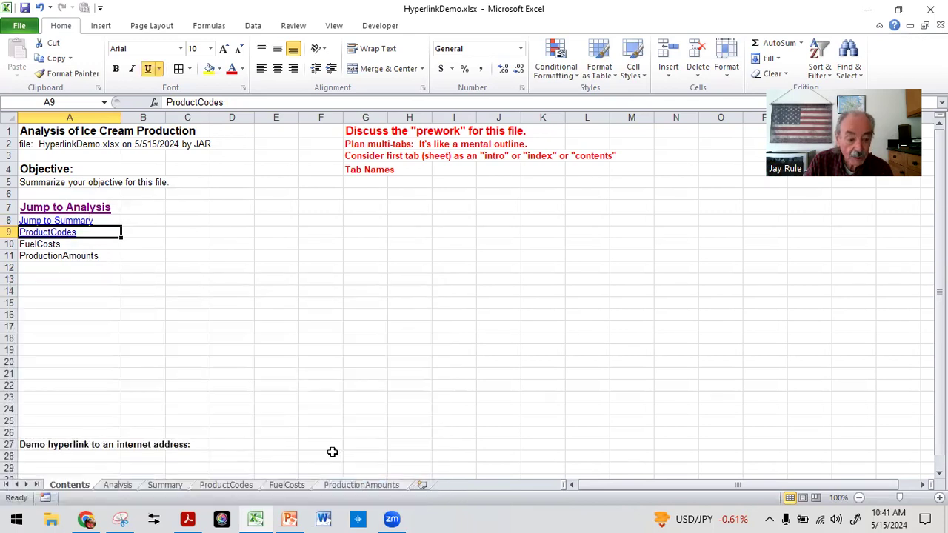
Link the FuelCosts entry in A10 to cell A1 of the FuelCosts sheet.
click(64, 244)
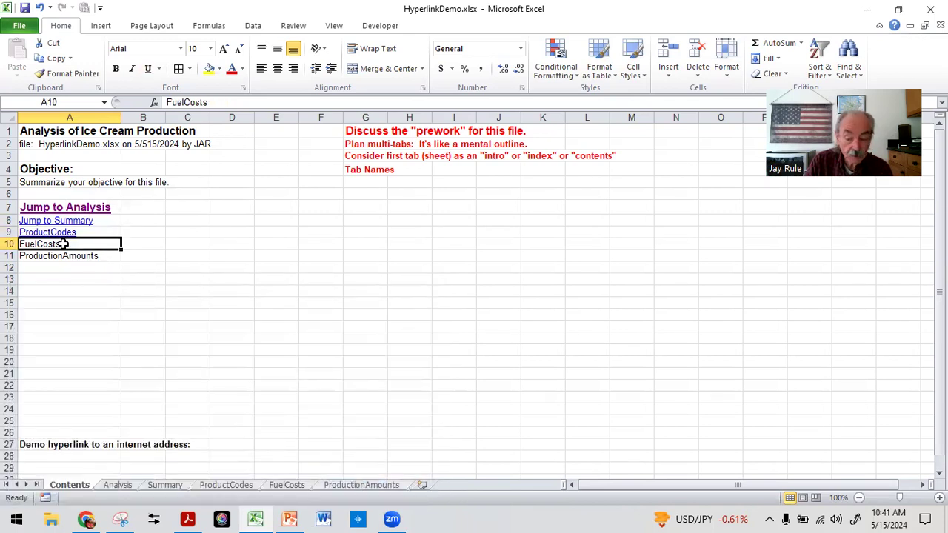
right_click(64, 244)
click(108, 481)
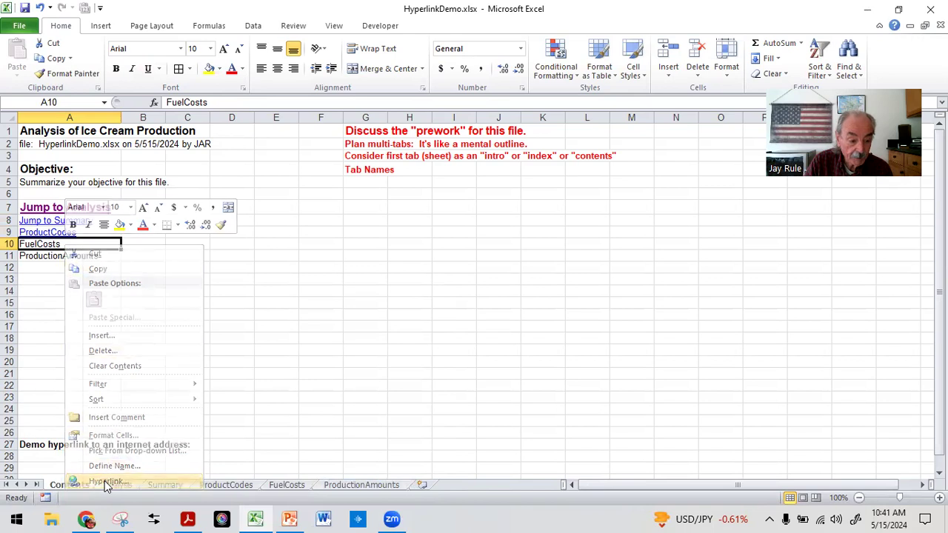
click(117, 420)
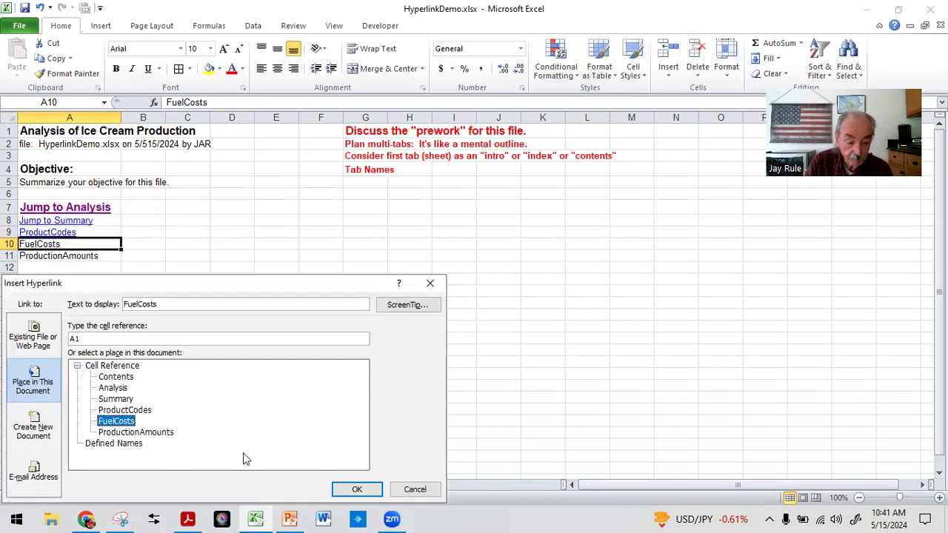
click(357, 489)
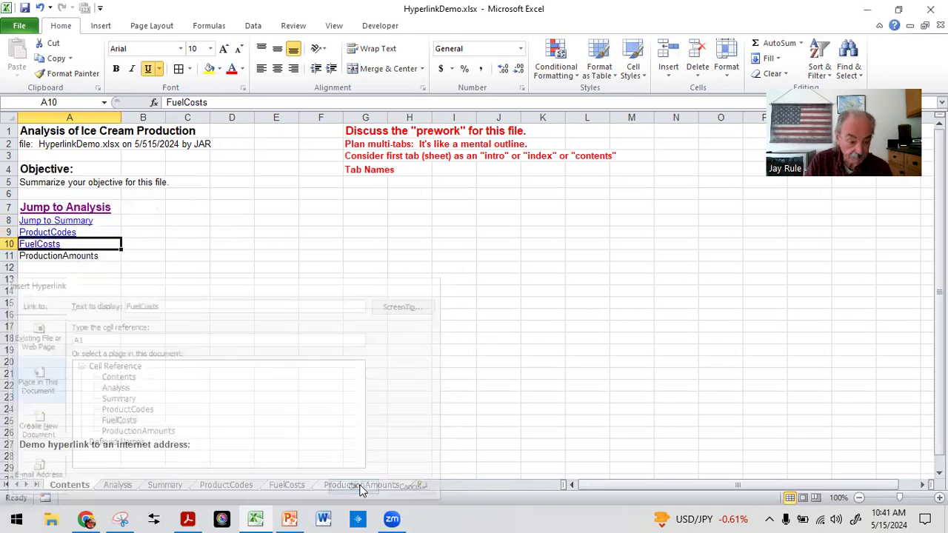
Link the ProductionAmounts entry in A11 to cell A1 of the ProductionAmounts sheet.
click(60, 257)
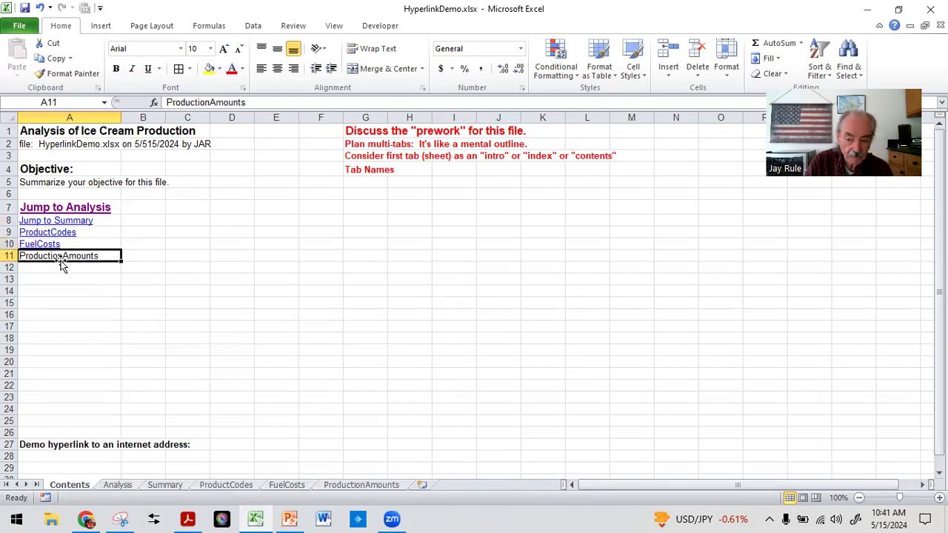
right_click(46, 257)
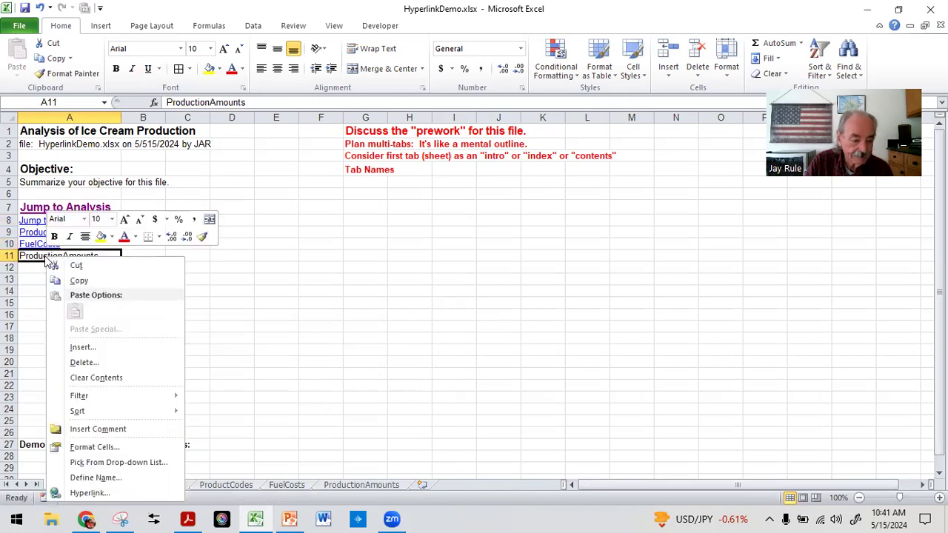
click(90, 493)
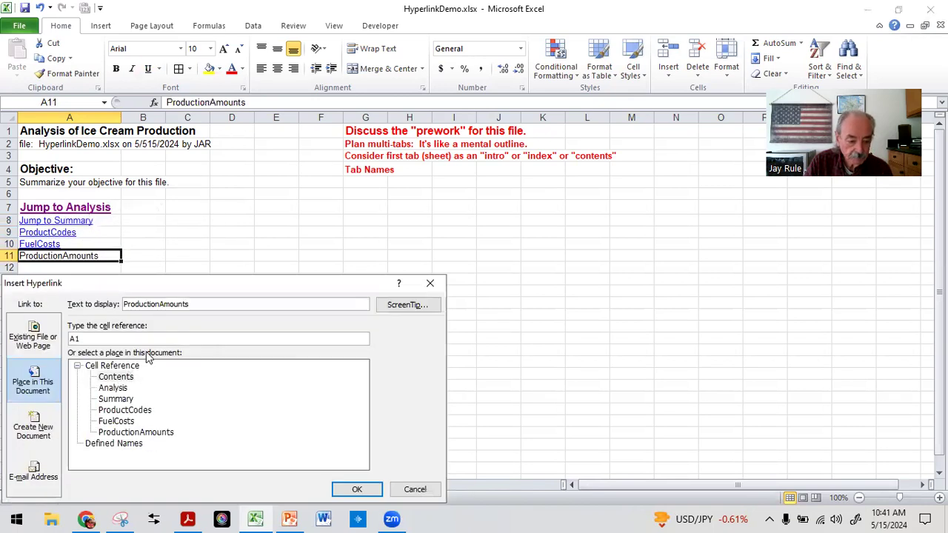
click(111, 433)
click(355, 491)
click(89, 324)
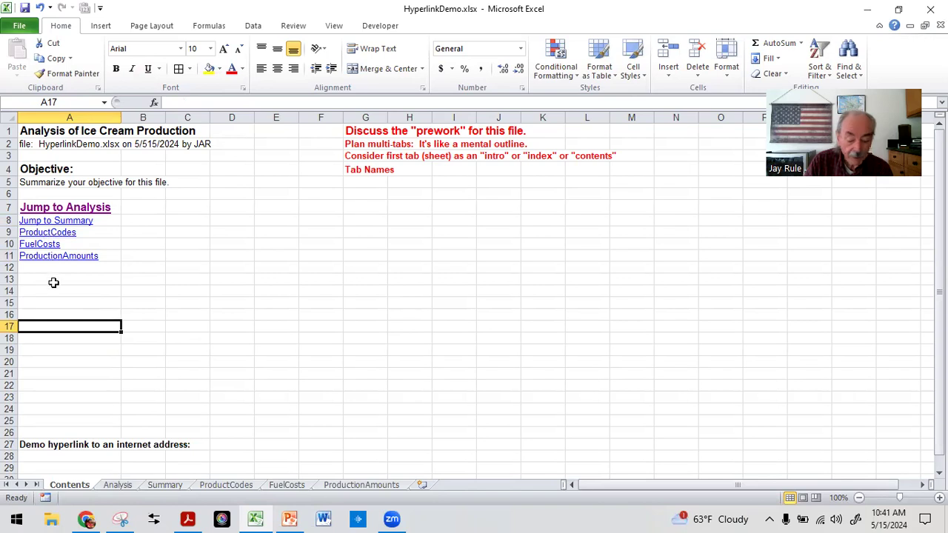
Format the sheet links in A8:A11 of the Contents sheet as bold, 12-point text.
key(Up)
key(Up)
key(Up)
key(Up)
key(Up)
key(Up)
key(Up)
key(Up)
key(Up)
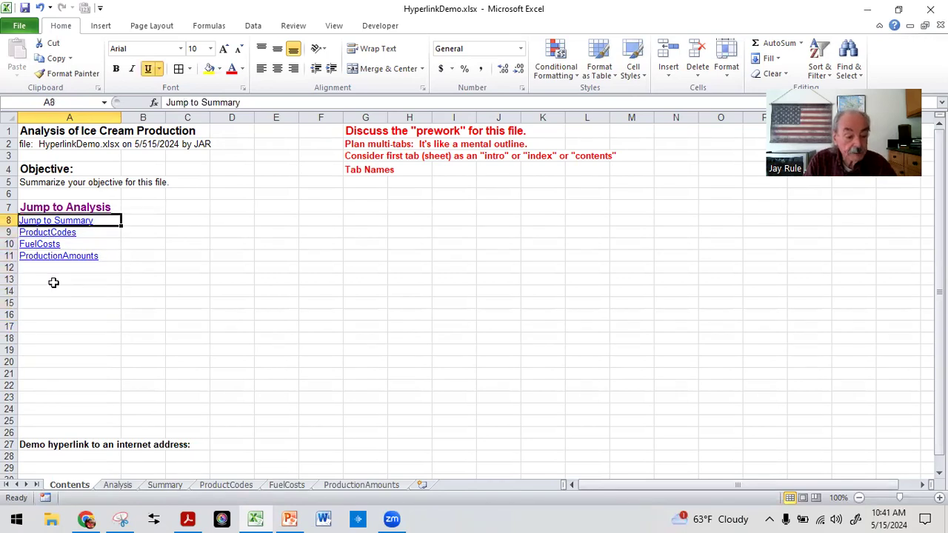
key(shift+Down)
key(shift+Down)
key(shift+Down)
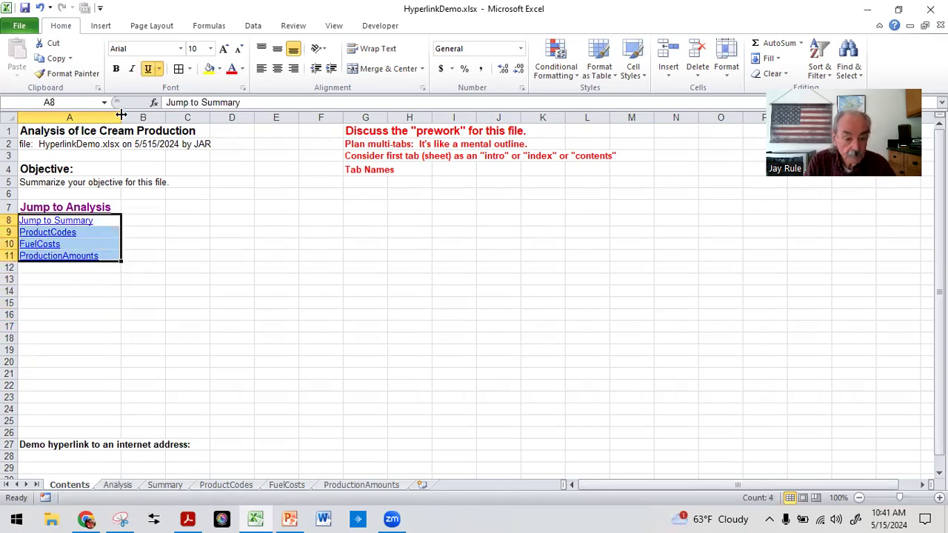
click(224, 49)
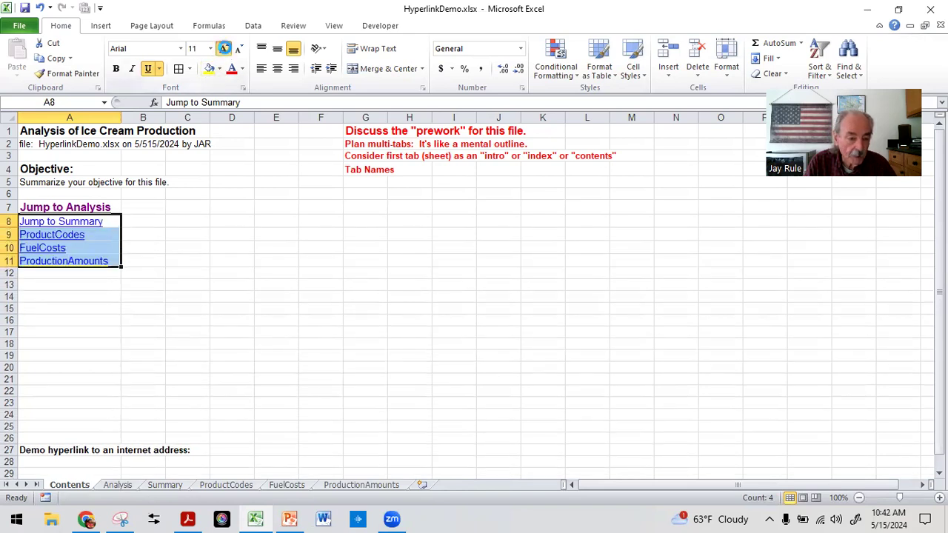
click(225, 48)
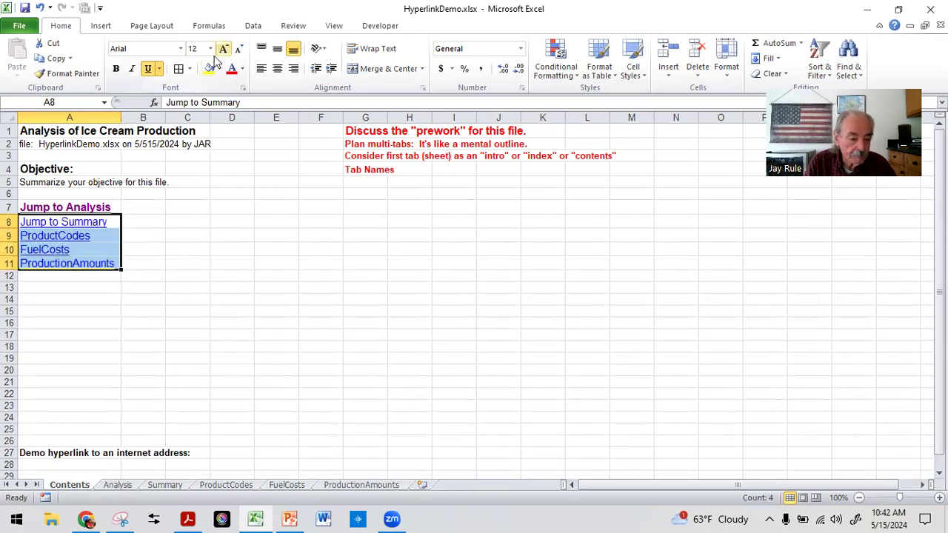
click(116, 68)
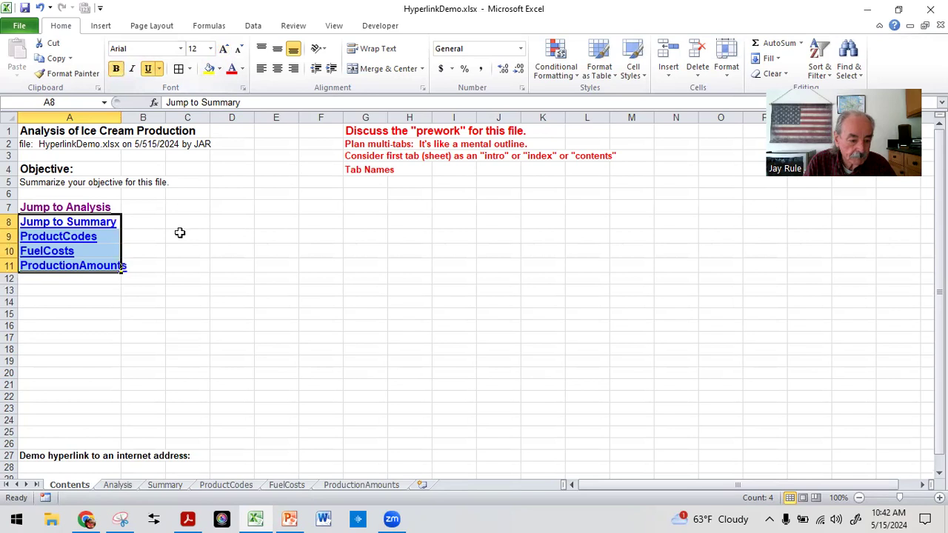
Widen column A of the Contents sheet so the ProductionAmounts link fits inside its cell.
click(182, 234)
drag(123, 111, 137, 111)
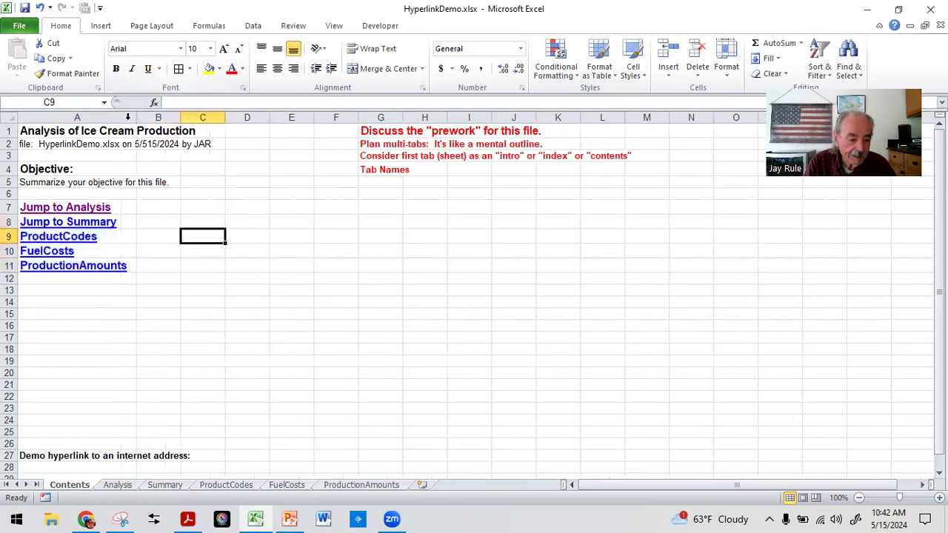
click(68, 298)
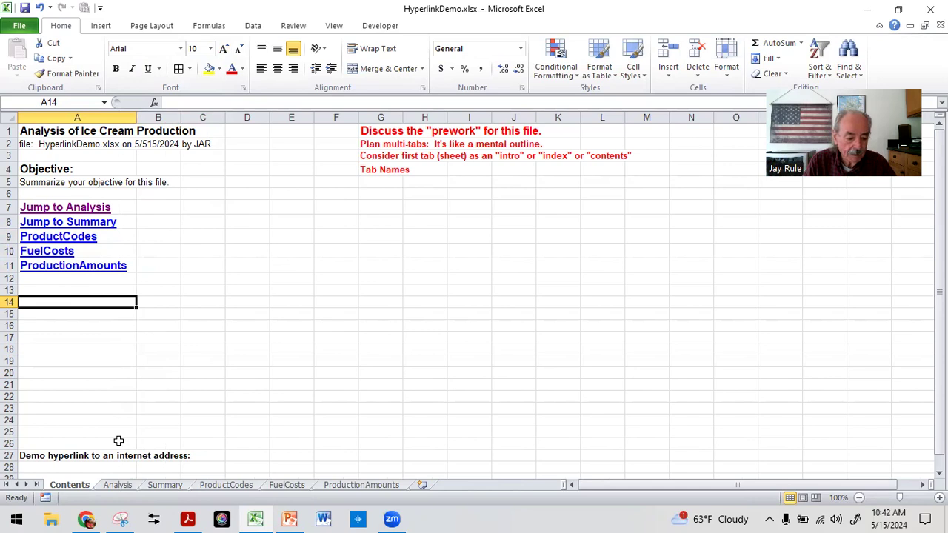
Switch to Chrome and copy the web address of the me.vt.edu page for a link in cell A28.
click(38, 465)
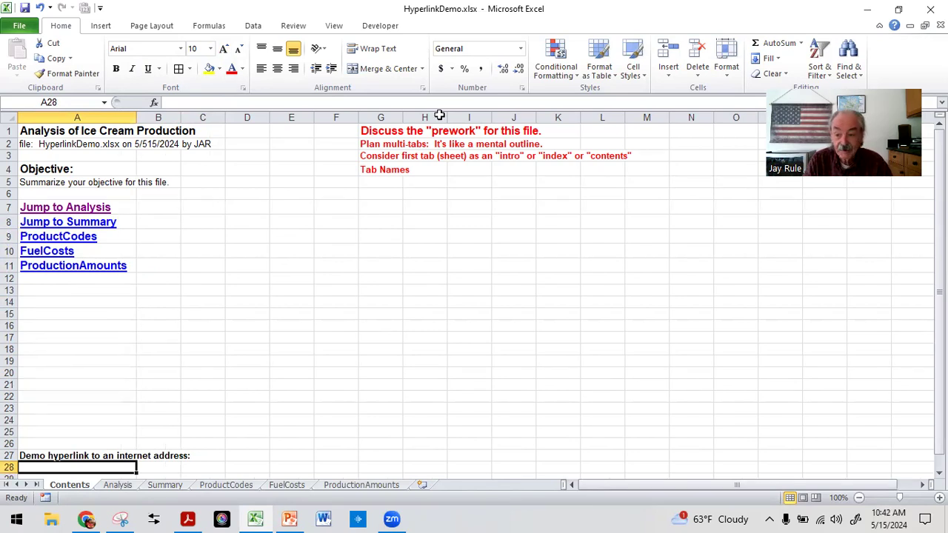
click(866, 9)
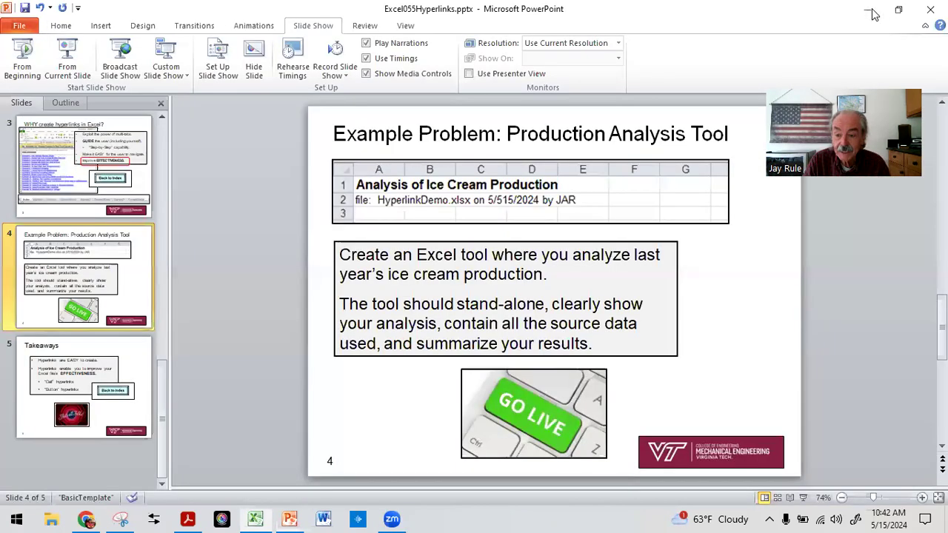
click(868, 10)
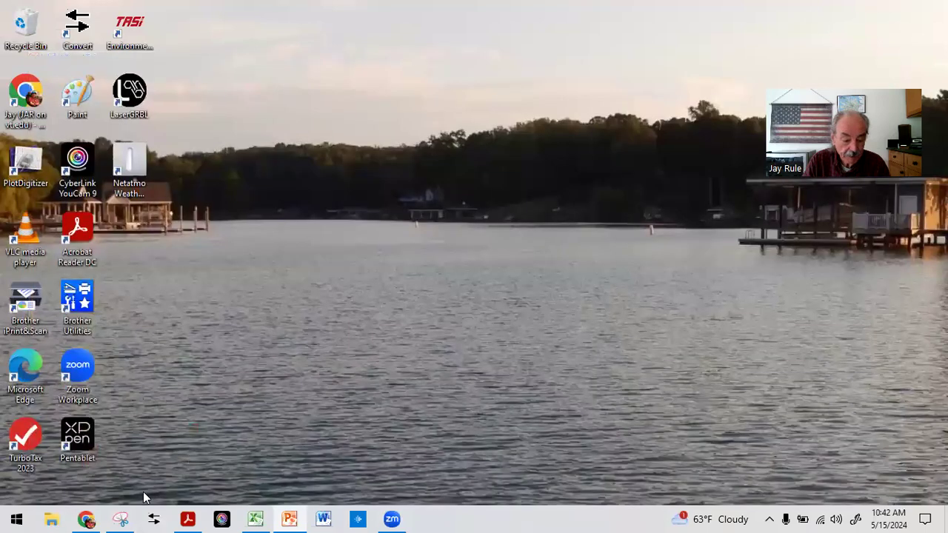
click(86, 520)
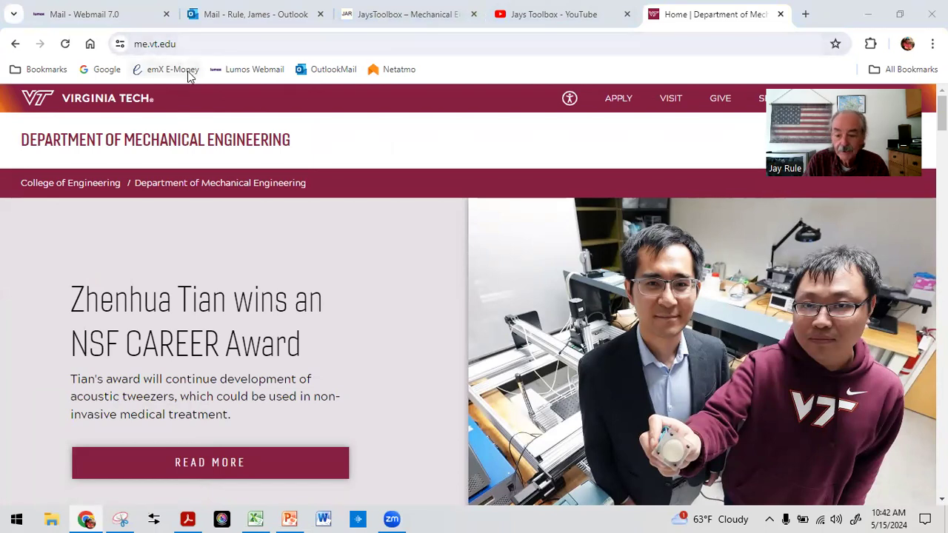
click(209, 42)
key(ctrl+c)
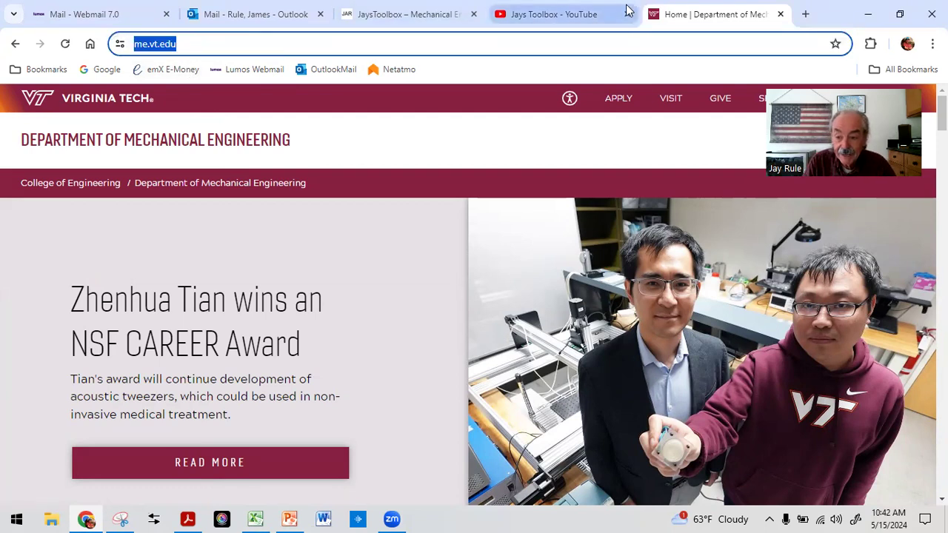
click(868, 13)
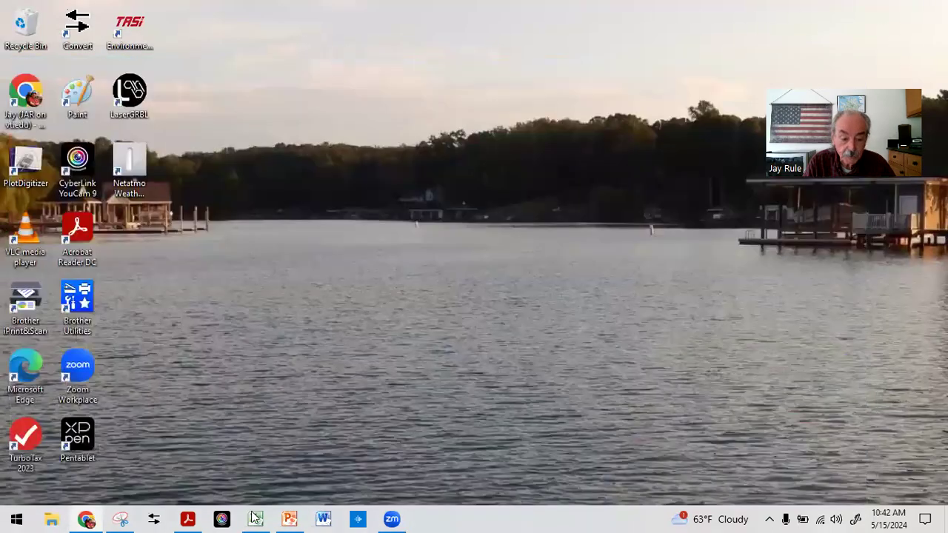
click(256, 520)
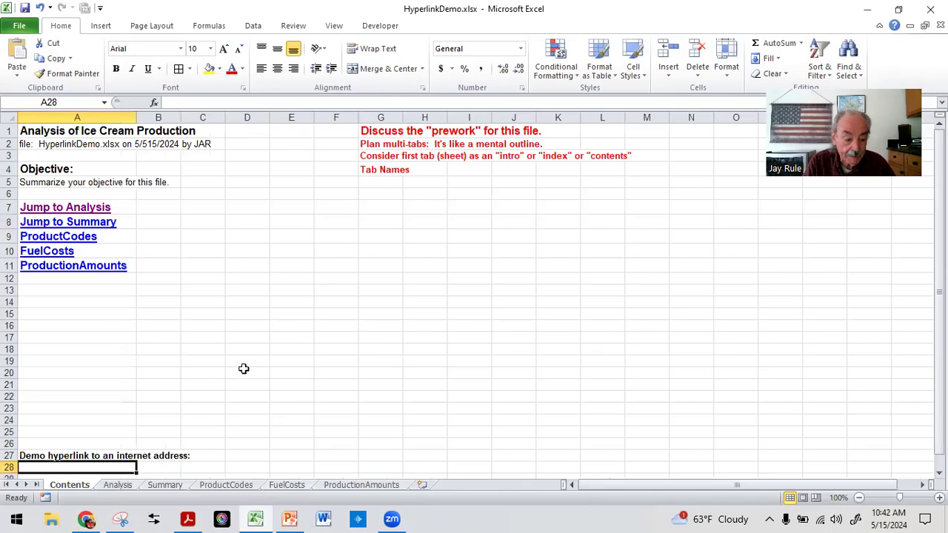
click(132, 406)
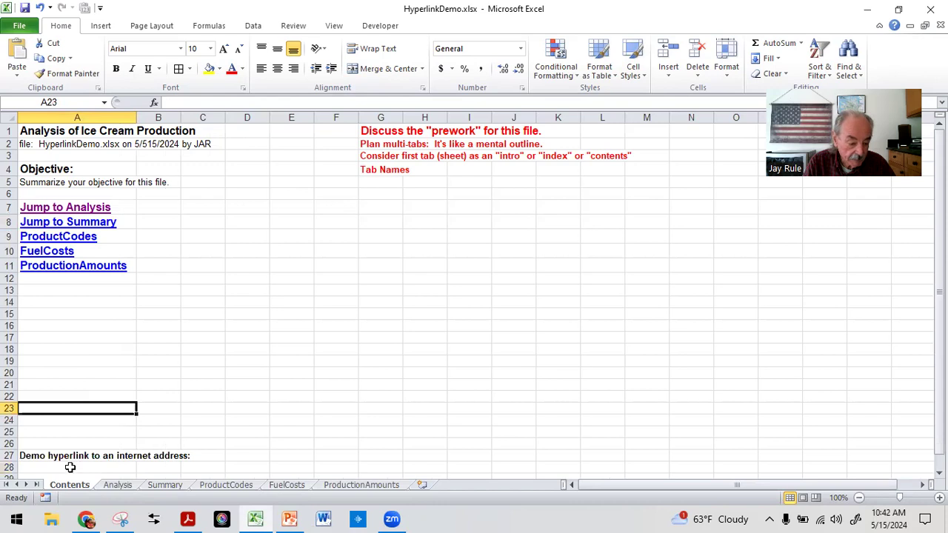
click(71, 469)
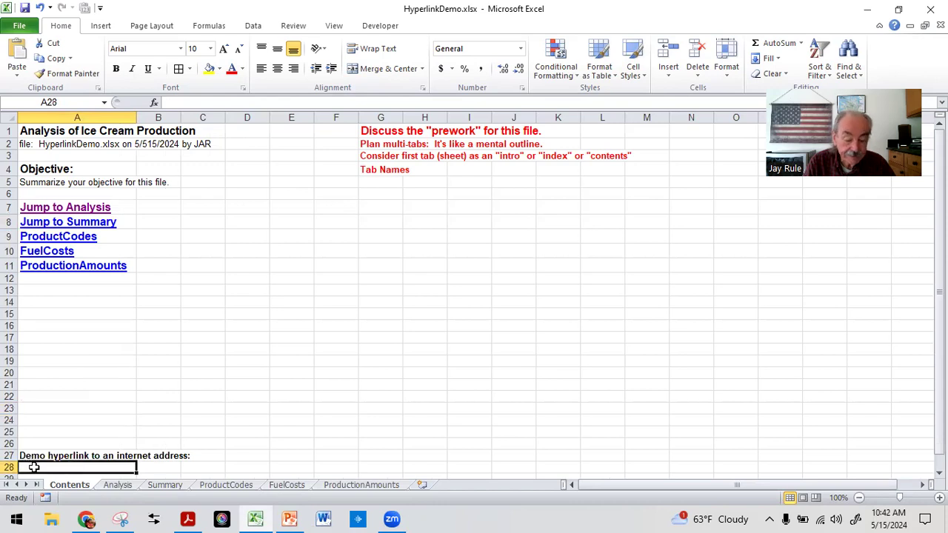
right_click(33, 467)
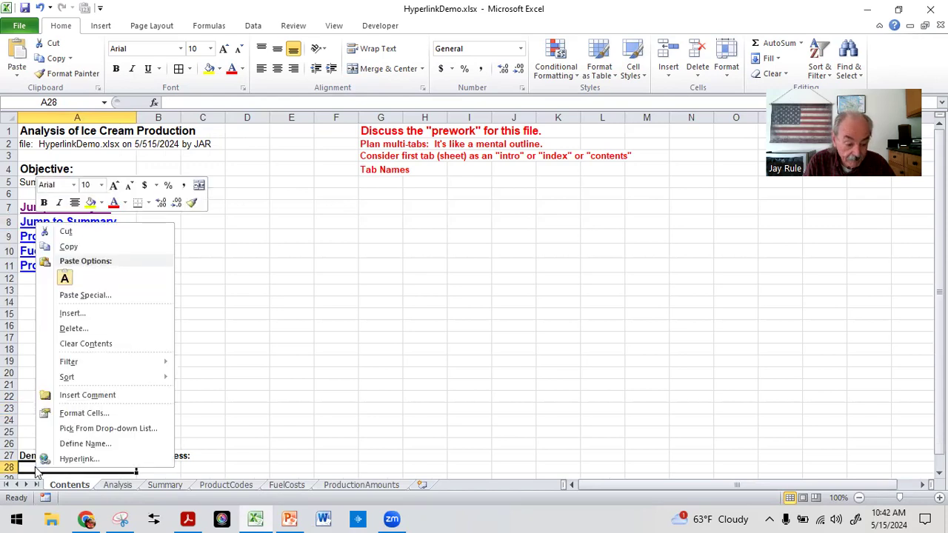
click(79, 459)
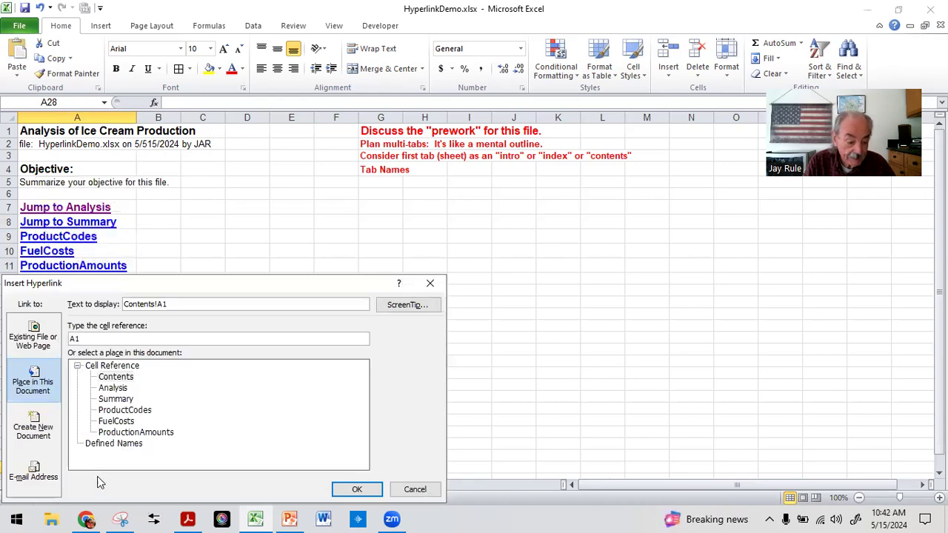
click(31, 331)
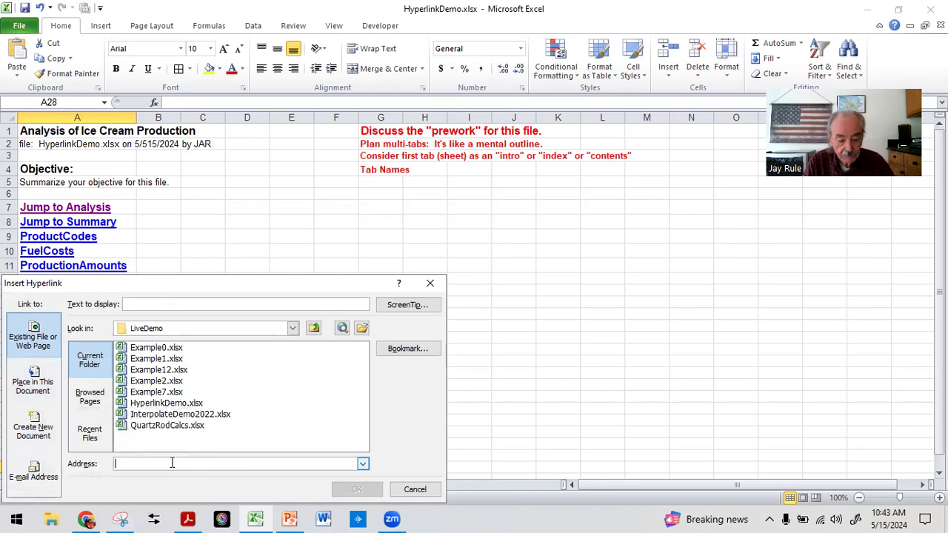
key(ctrl+v)
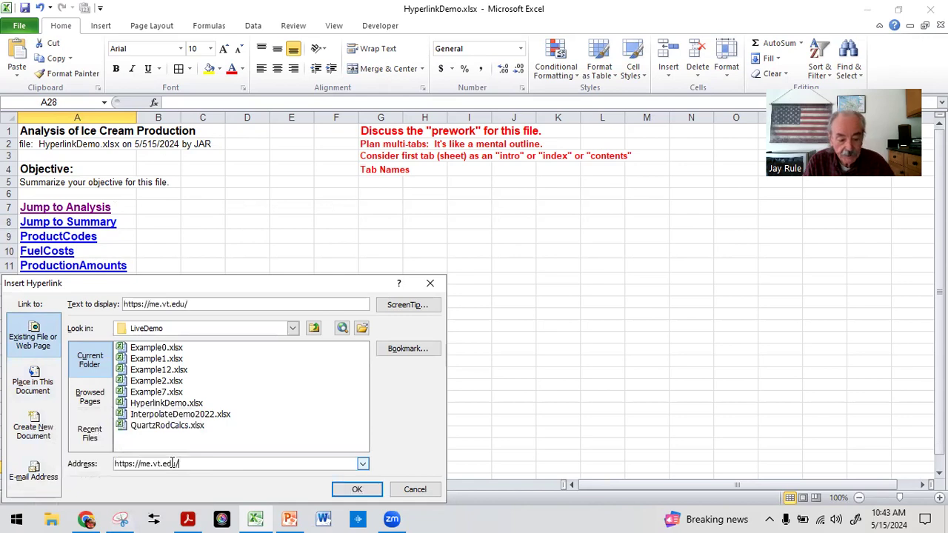
click(356, 491)
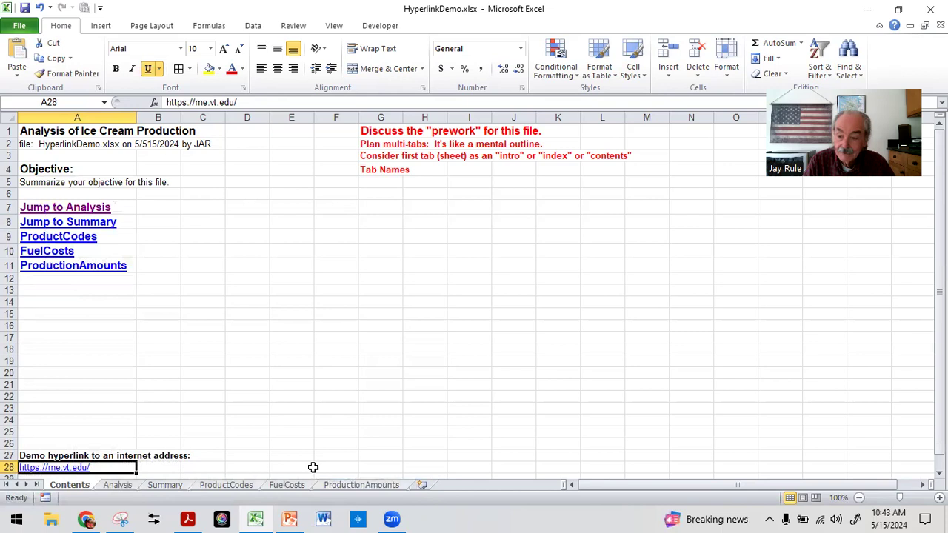
Format the web link in A28 as bold, 12-point text.
scroll(73, 404, down, 2)
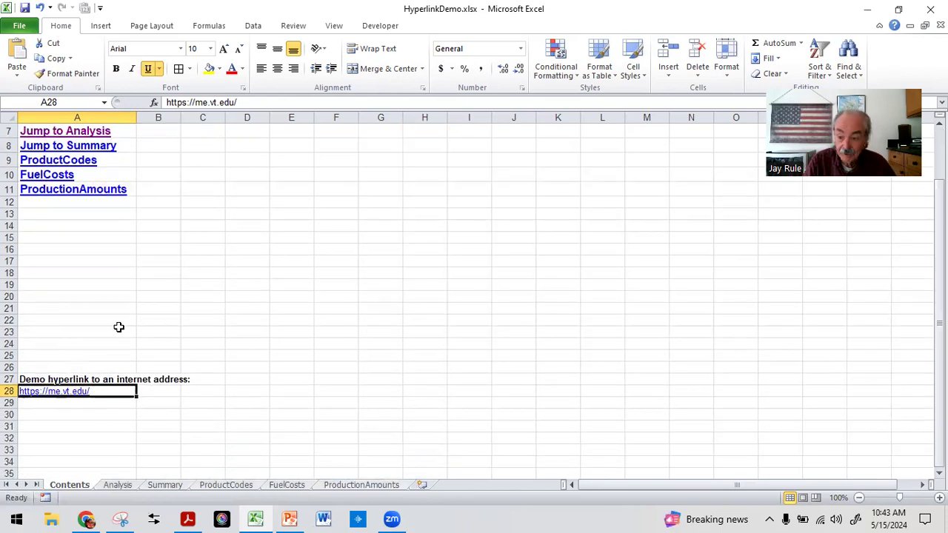
click(115, 68)
click(224, 50)
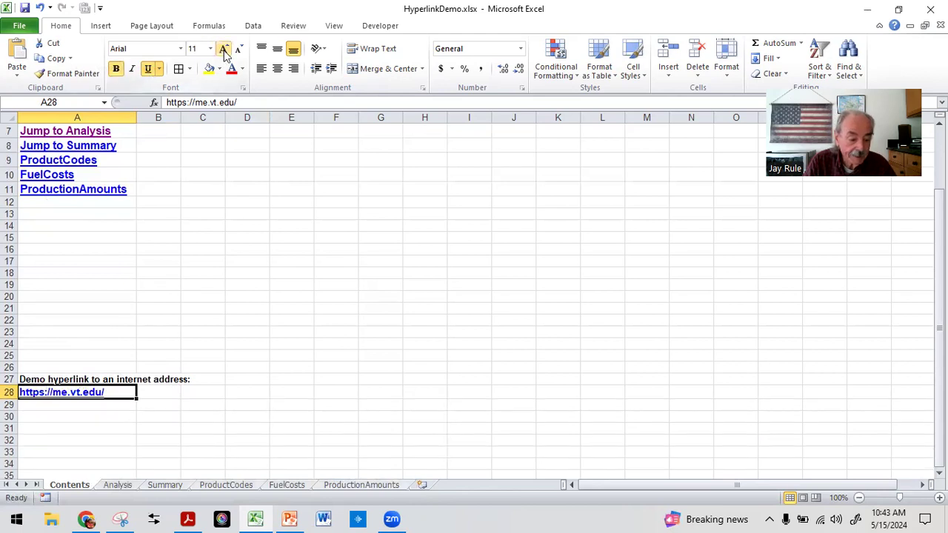
click(224, 50)
click(40, 285)
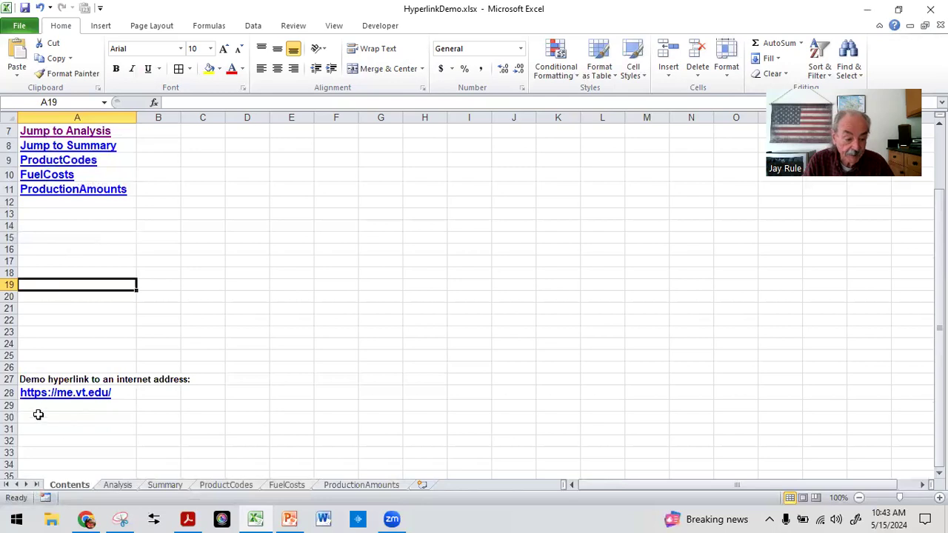
Test the web link in A28, close both Mechanical Engineering browser tabs and return to the Contents sheet in Excel.
click(30, 392)
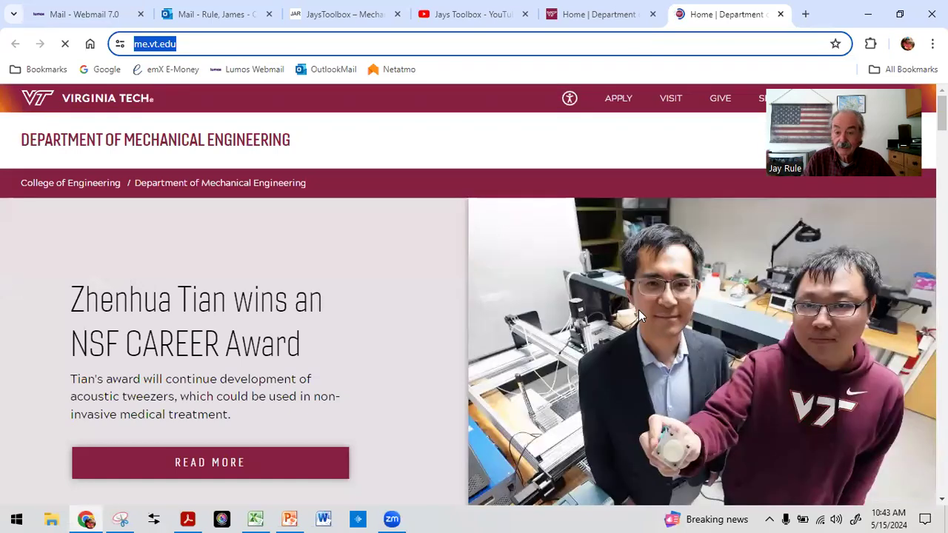
click(782, 15)
click(782, 15)
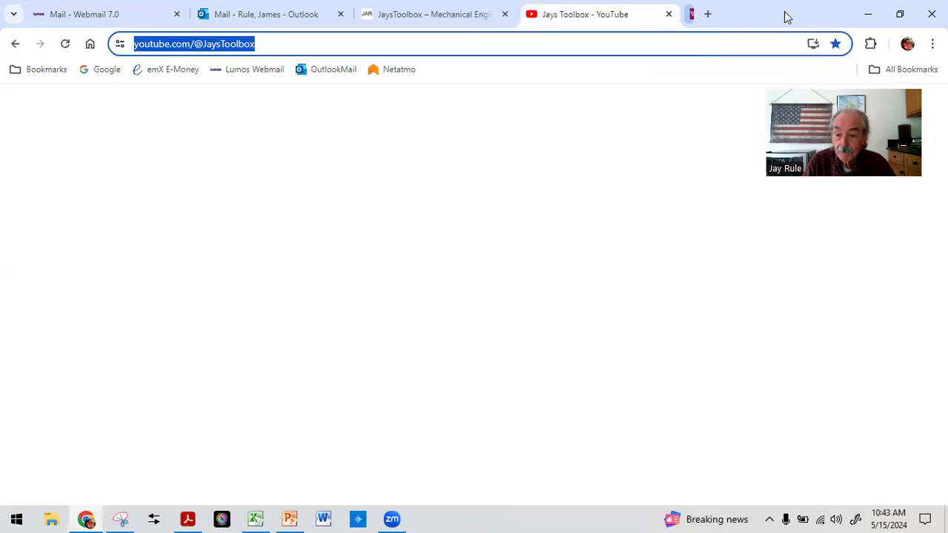
click(867, 14)
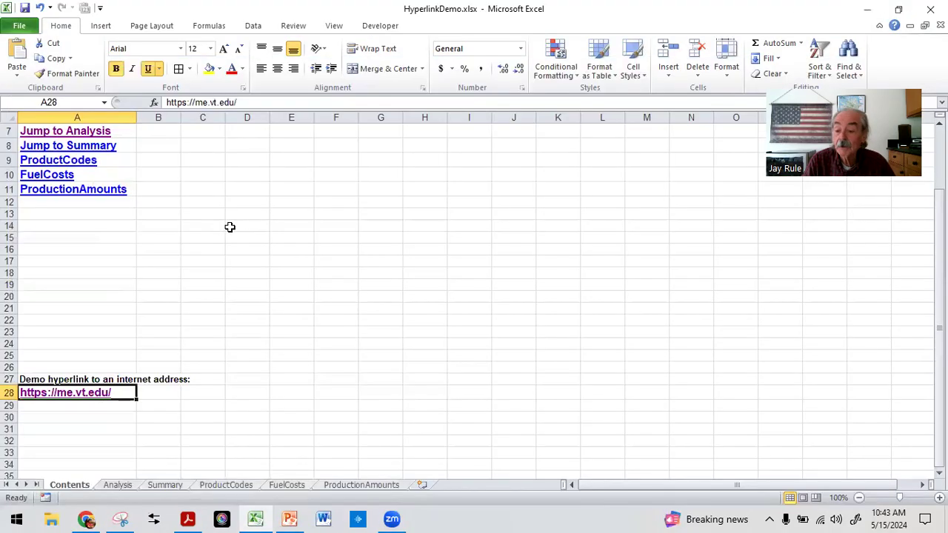
click(65, 250)
scroll(82, 267, up, 2)
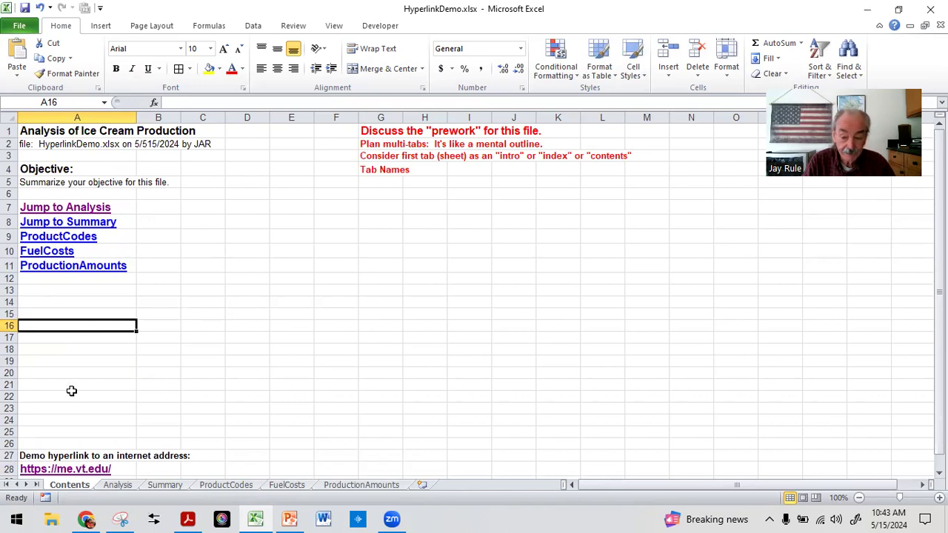
Delete the red planning notes in column G, rows 1 to 4, of the Contents sheet.
click(195, 357)
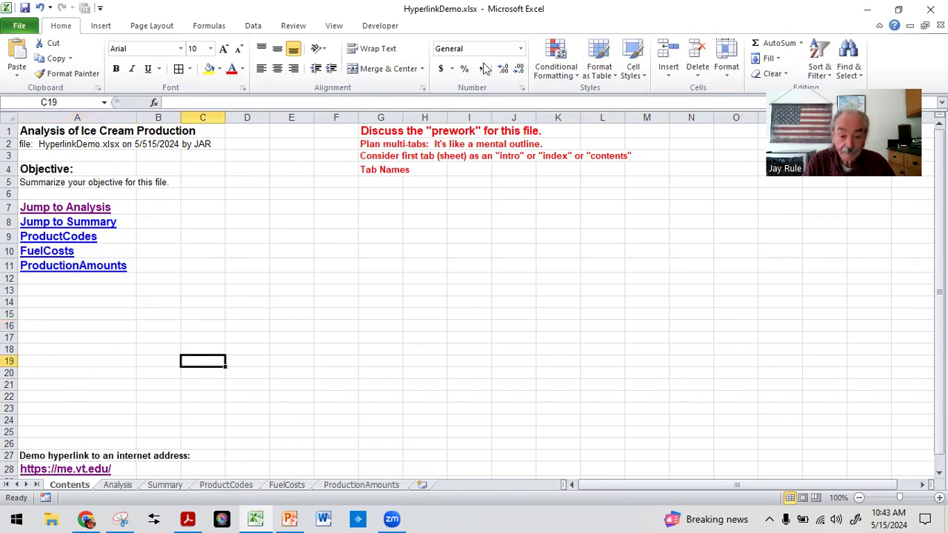
click(376, 181)
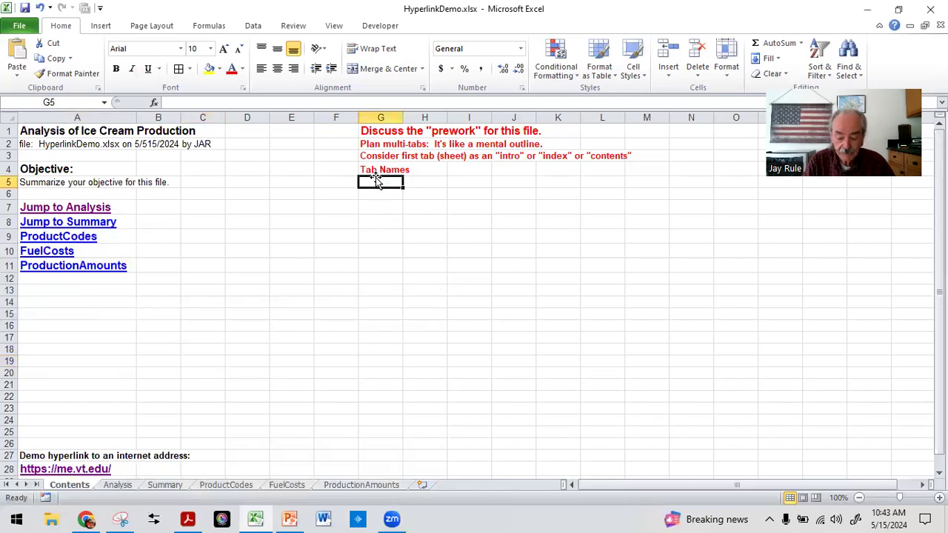
drag(376, 180, 376, 177)
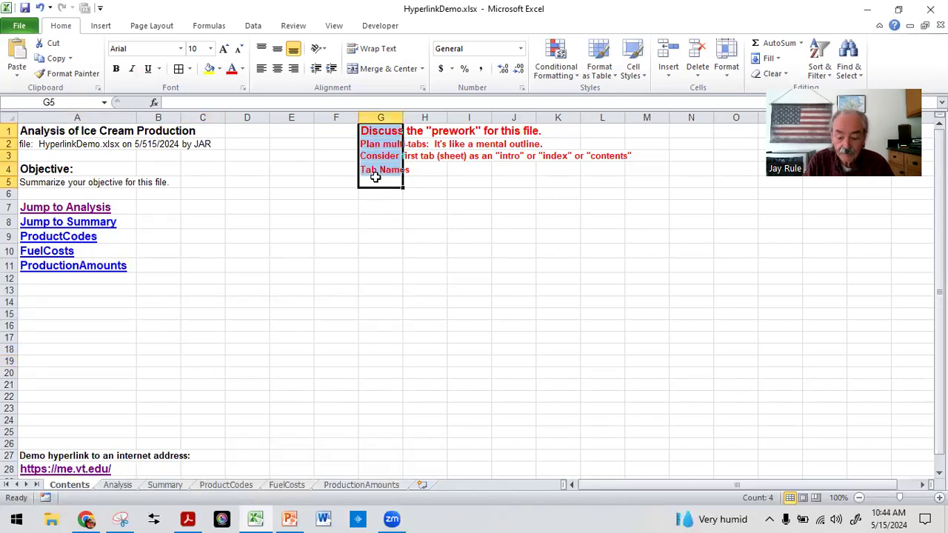
key(Delete)
click(350, 182)
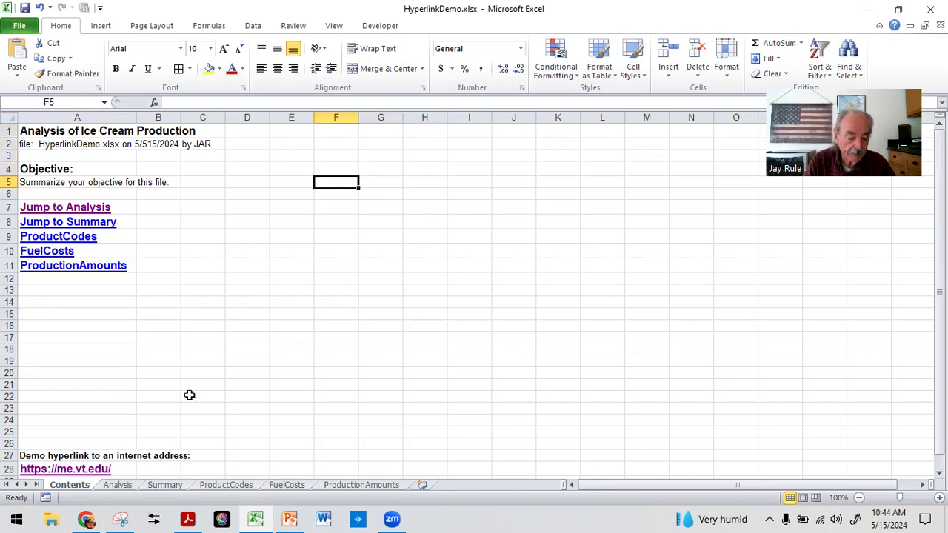
View the Analysis sheet and return to the Contents sheet.
click(117, 486)
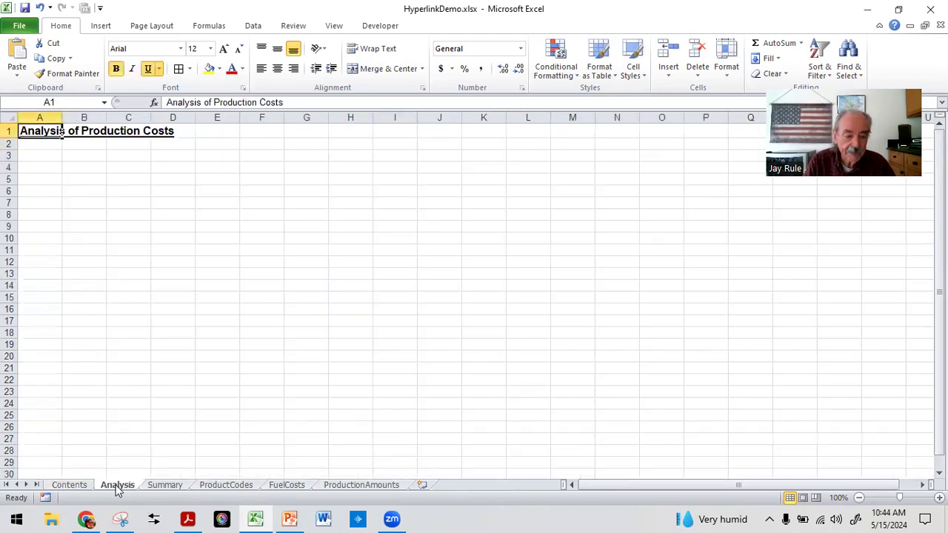
click(46, 236)
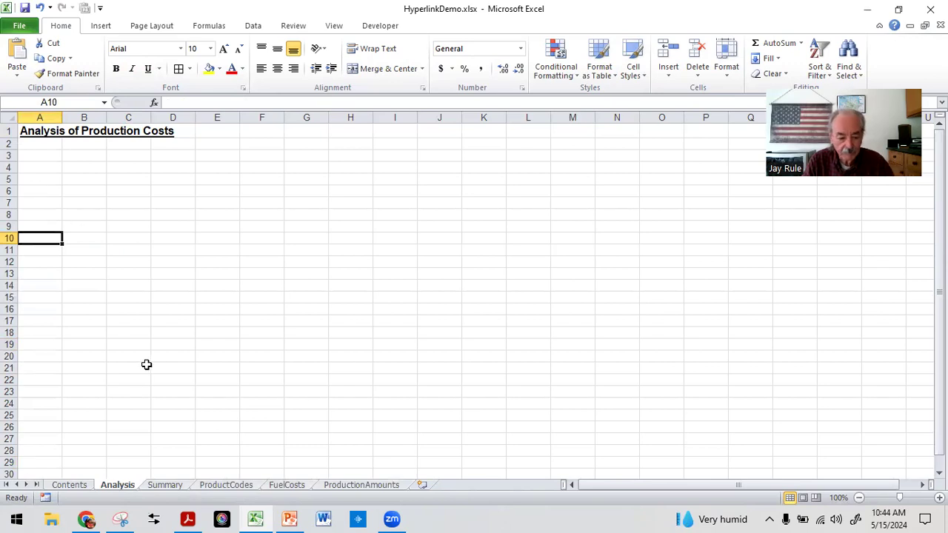
click(69, 486)
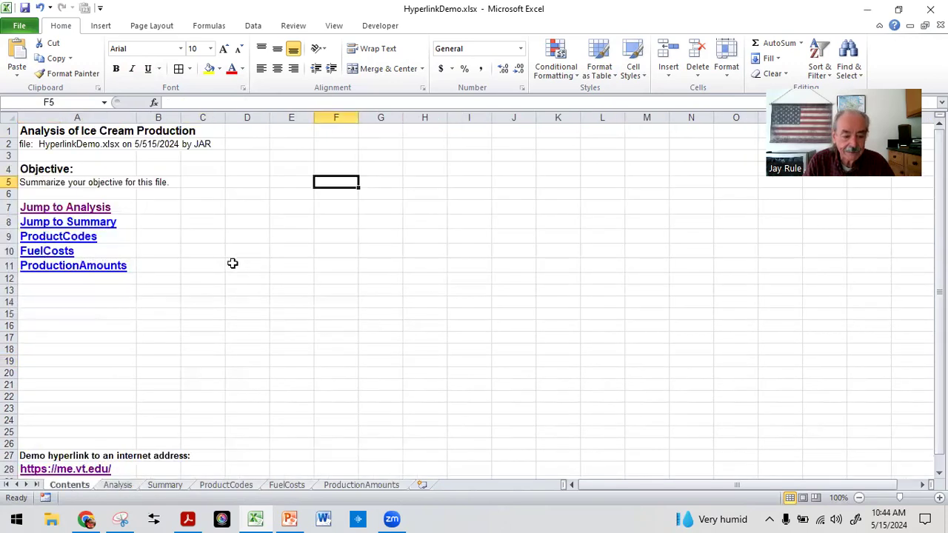
Insert a rectangular Bevel shape beside the sheet links, spanning about columns D to F and rows 7 to 9.
click(74, 349)
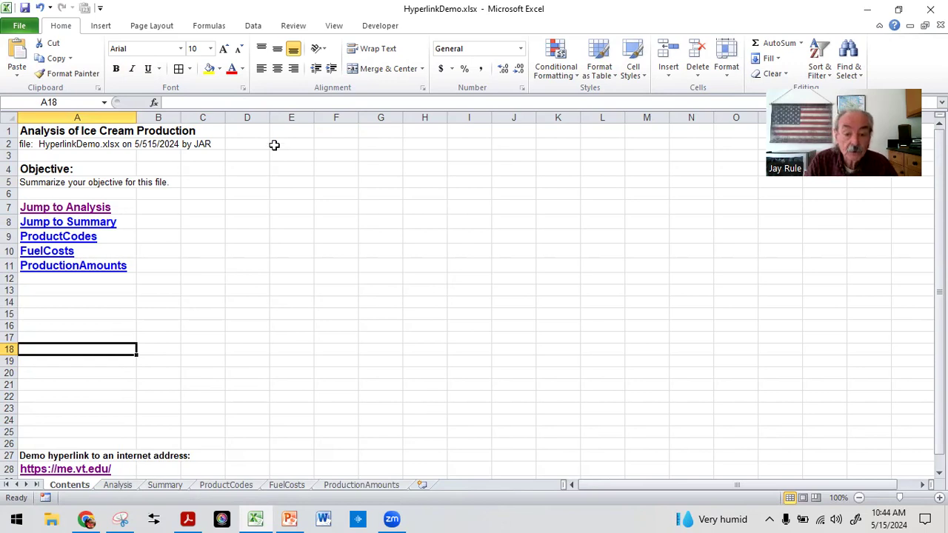
click(649, 19)
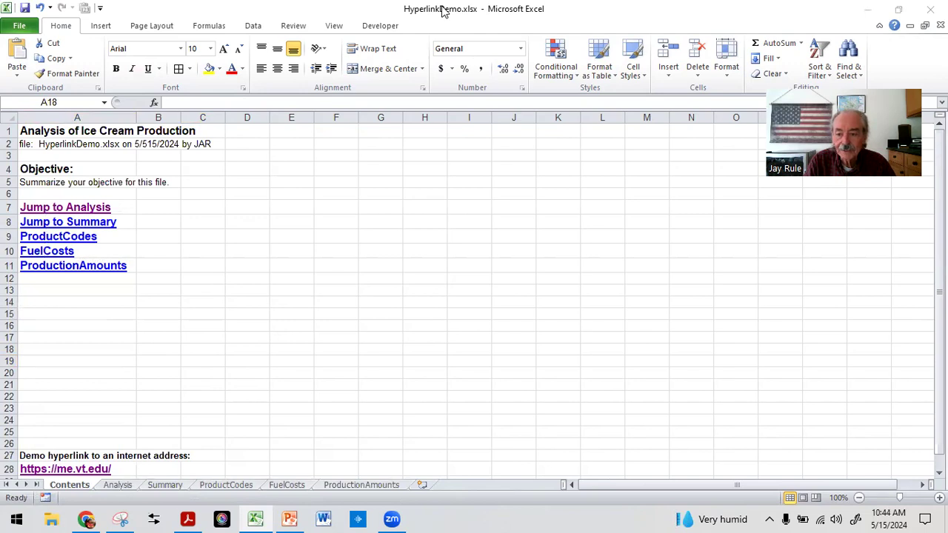
click(106, 28)
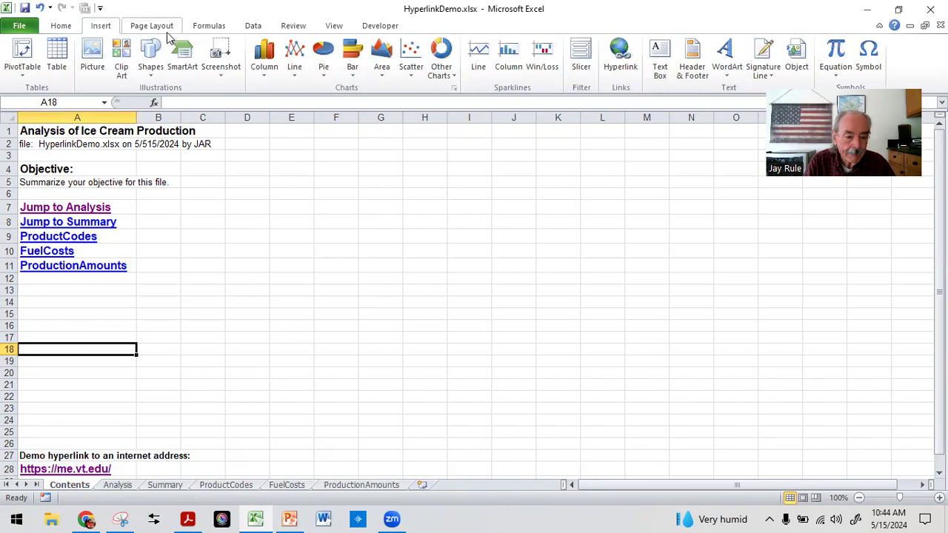
click(150, 58)
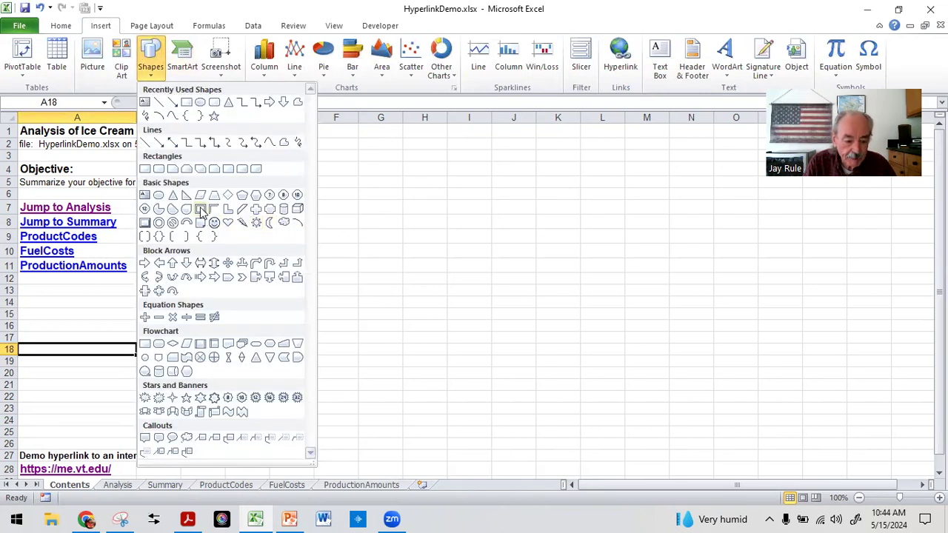
click(145, 225)
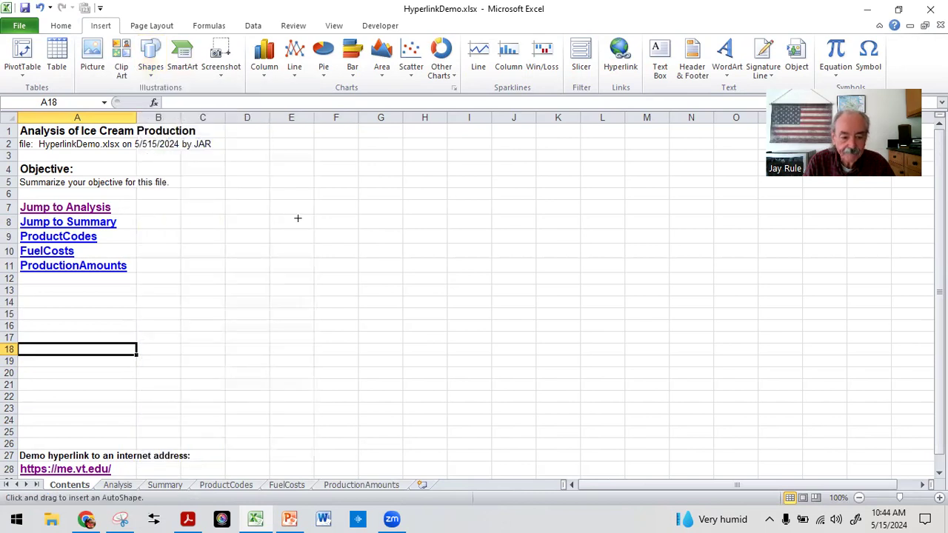
drag(226, 195, 344, 235)
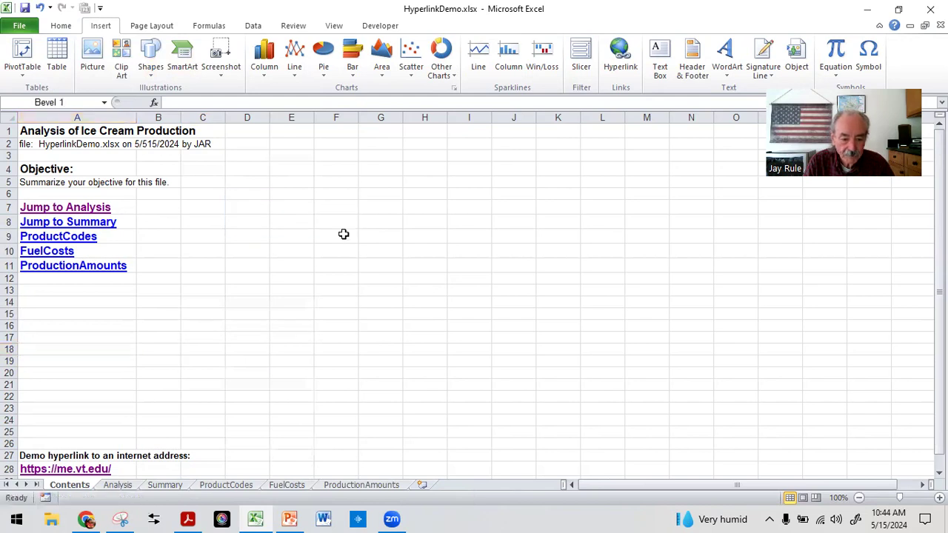
click(261, 299)
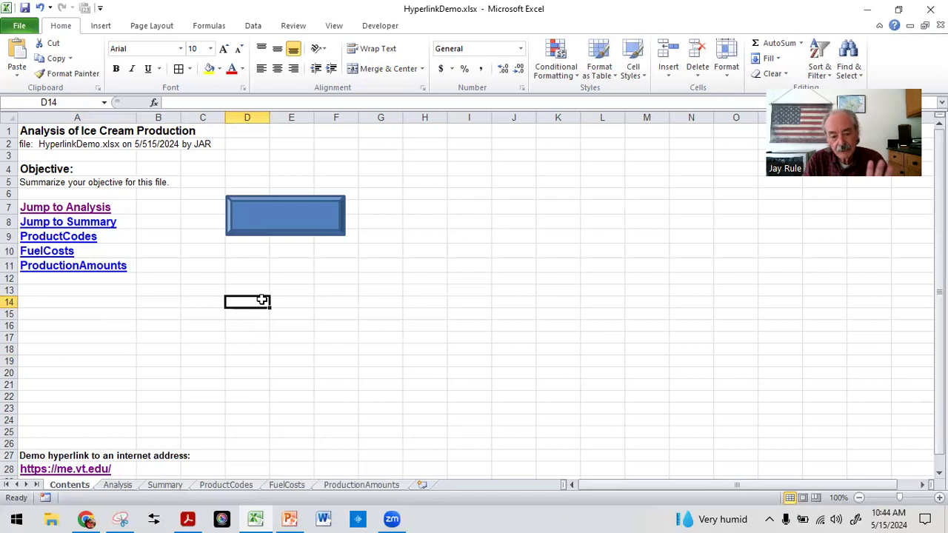
Fill the bevel shape with the lightest grey theme color and set its outline to solid black.
right_click(266, 216)
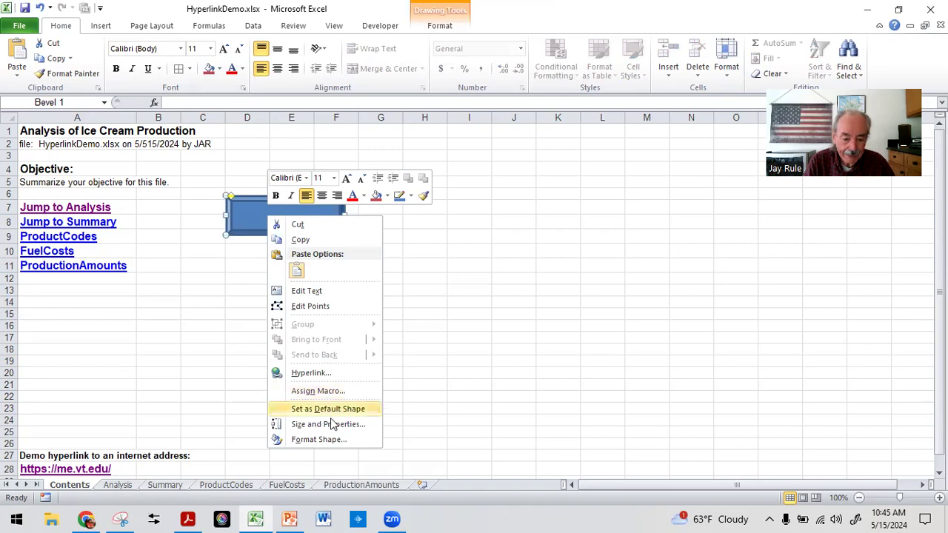
click(315, 439)
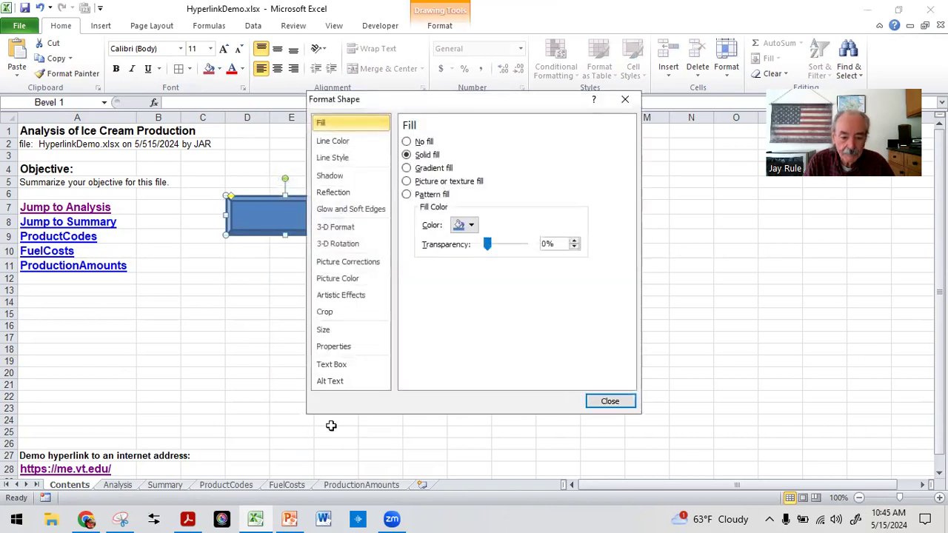
click(465, 224)
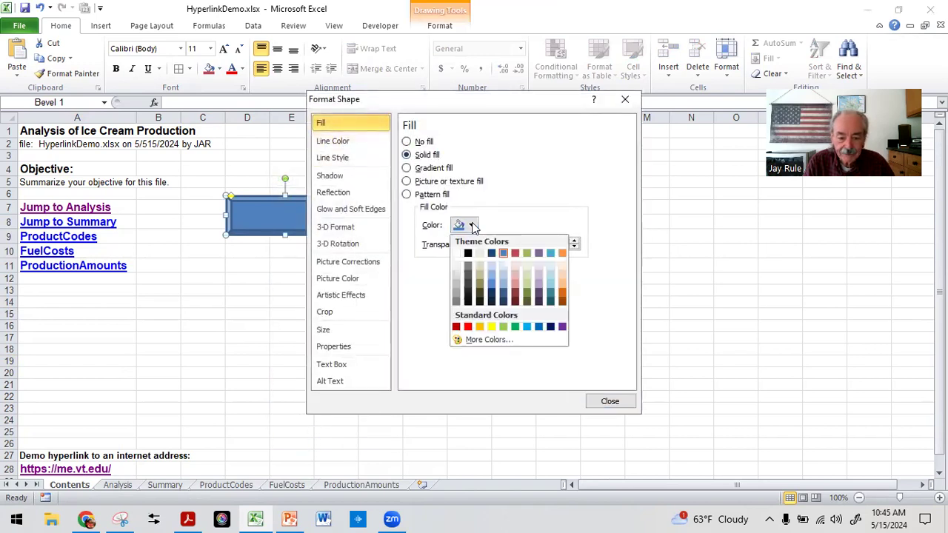
click(456, 271)
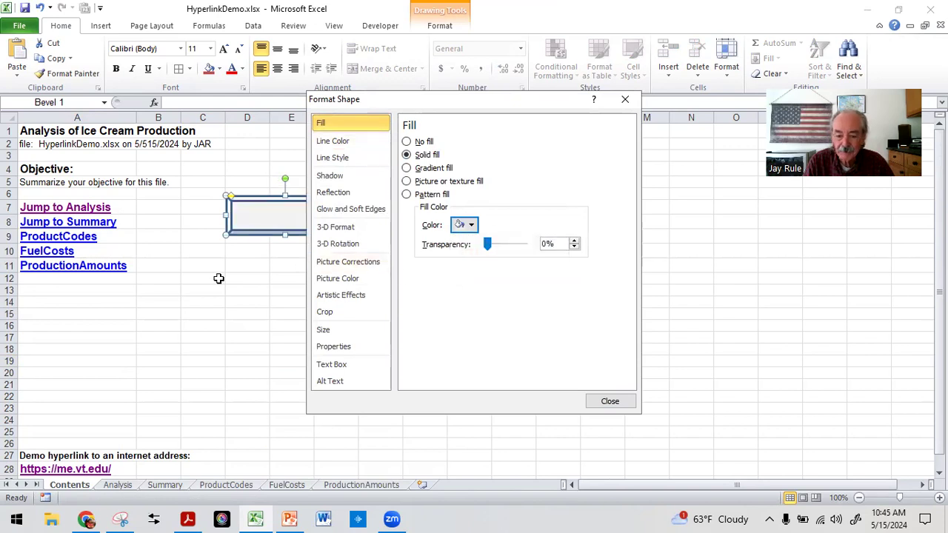
click(333, 140)
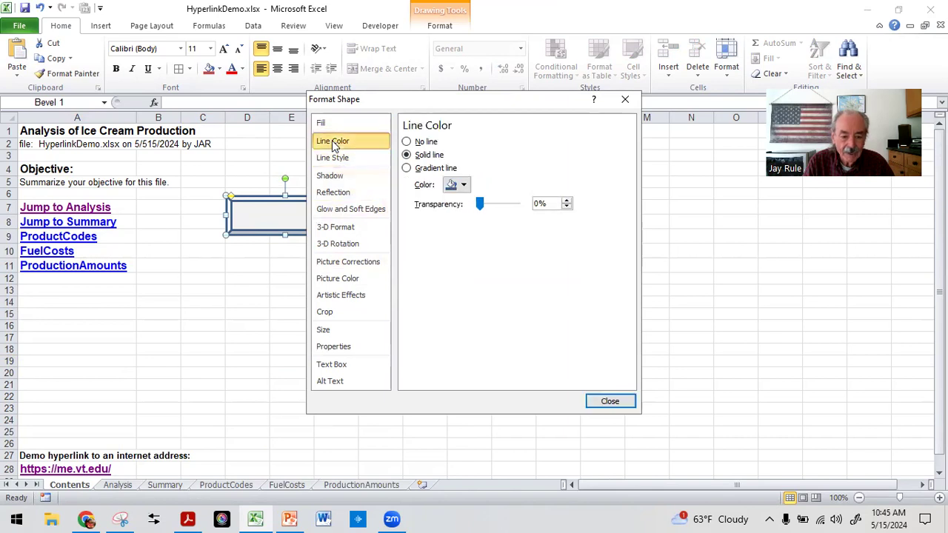
click(464, 186)
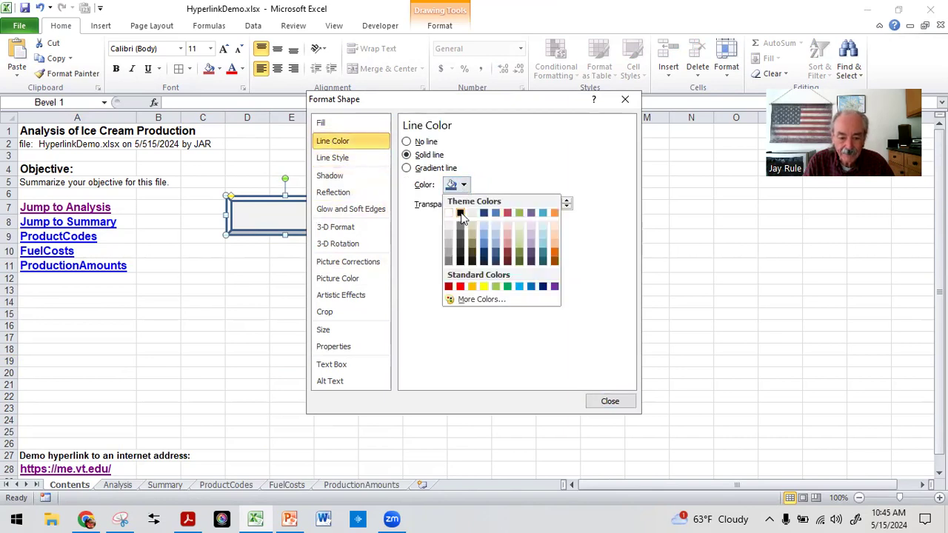
click(459, 212)
Set the bevel shape's outline width to 1.5 pt and close the shape formatting.
click(352, 160)
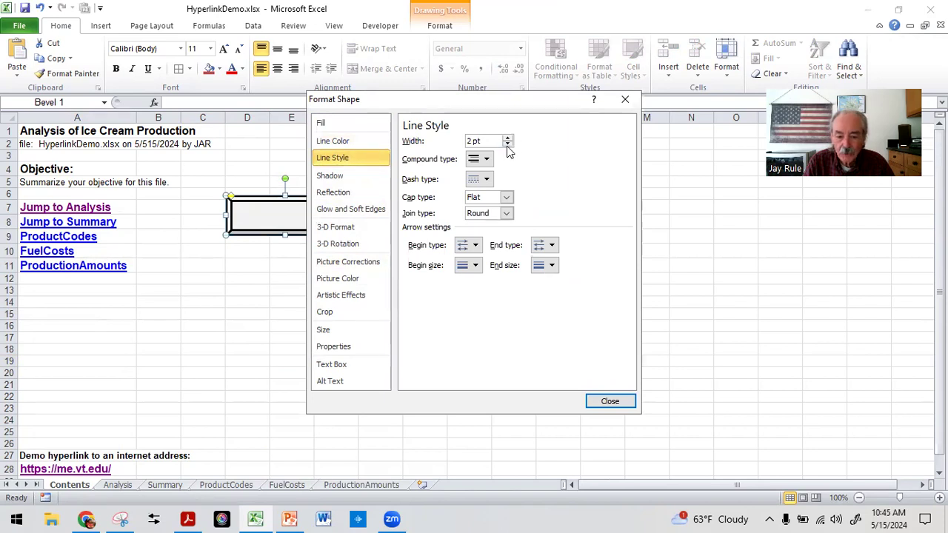
drag(482, 99, 553, 95)
click(578, 135)
click(578, 140)
click(578, 140)
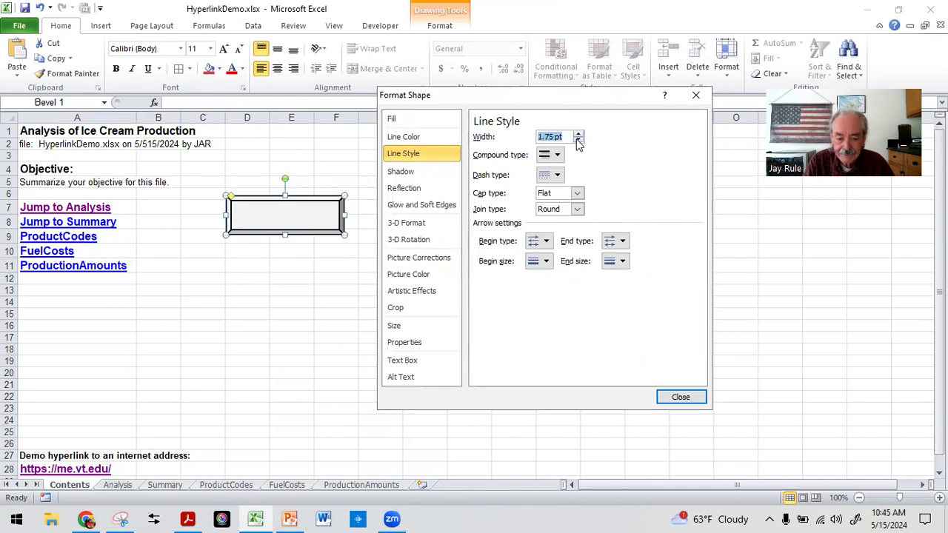
click(578, 141)
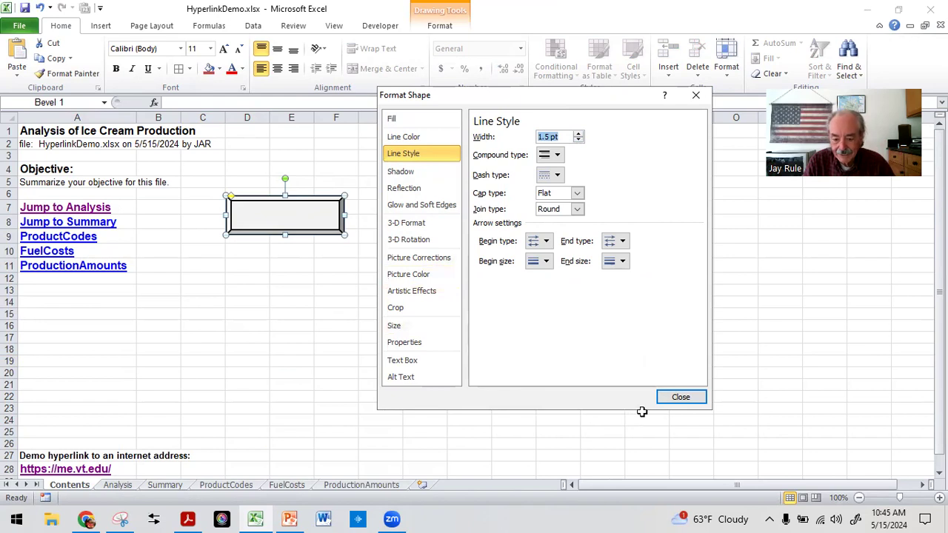
click(681, 398)
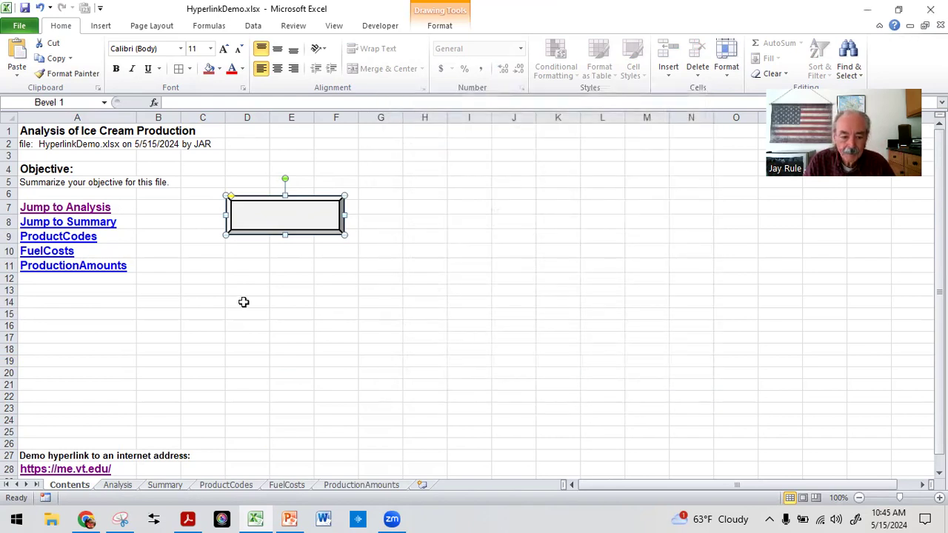
click(244, 302)
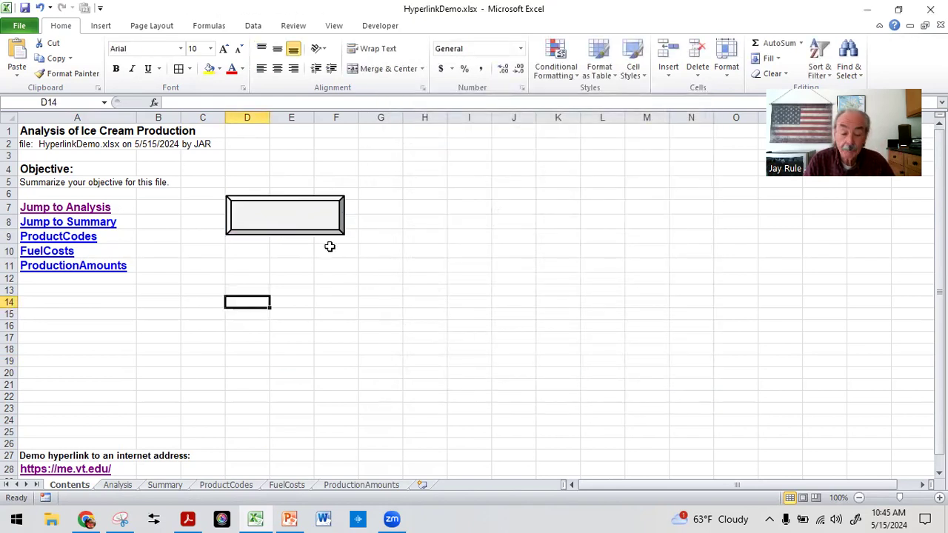
Add a text label for the Analysis sheet to the bevel shape and set its font color to black.
right_click(268, 211)
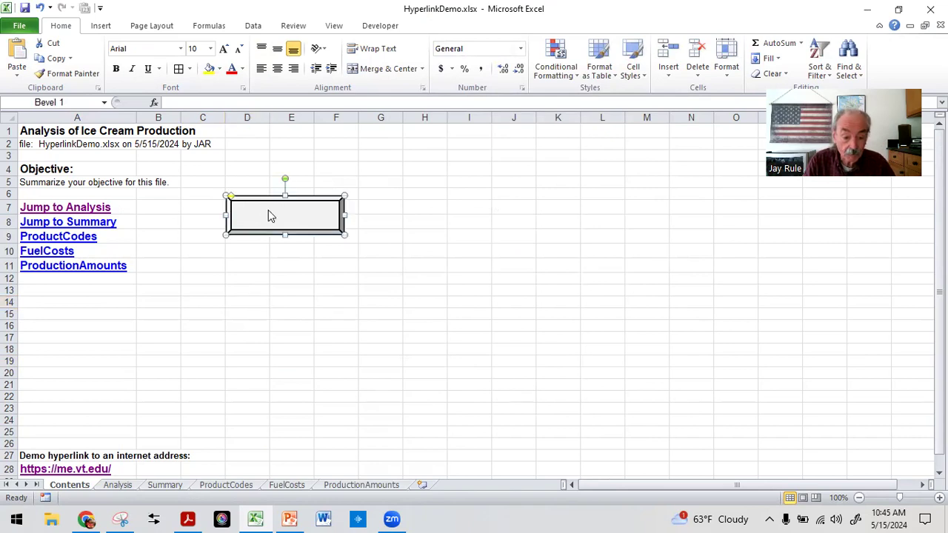
click(301, 287)
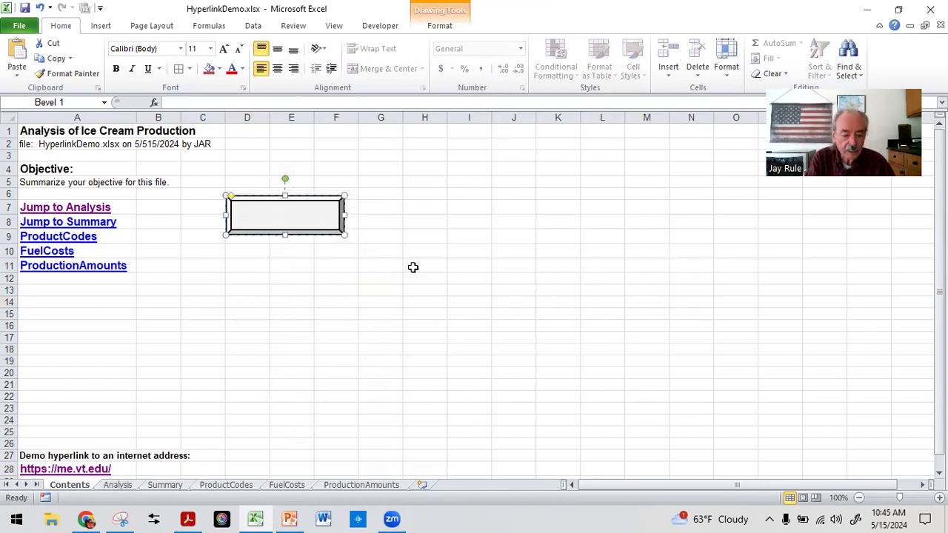
text(Jum)
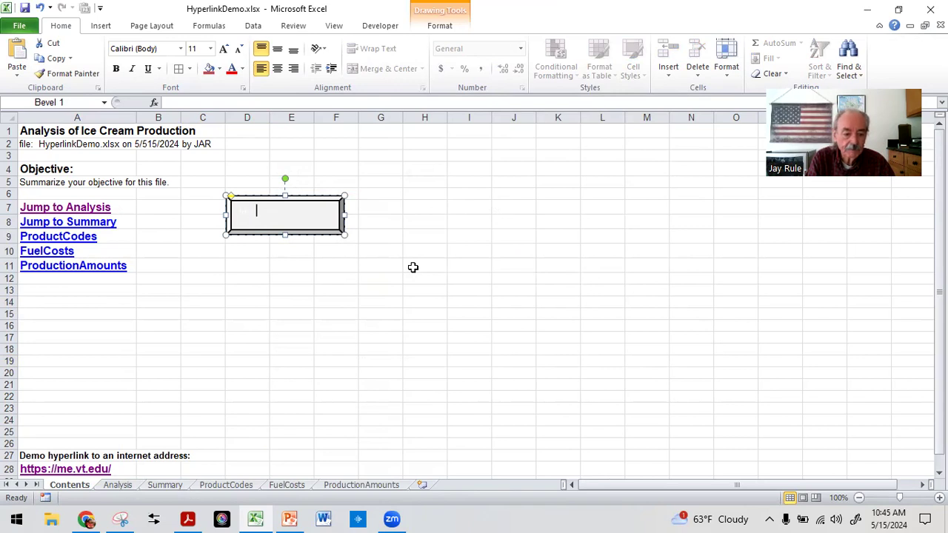
text(p to)
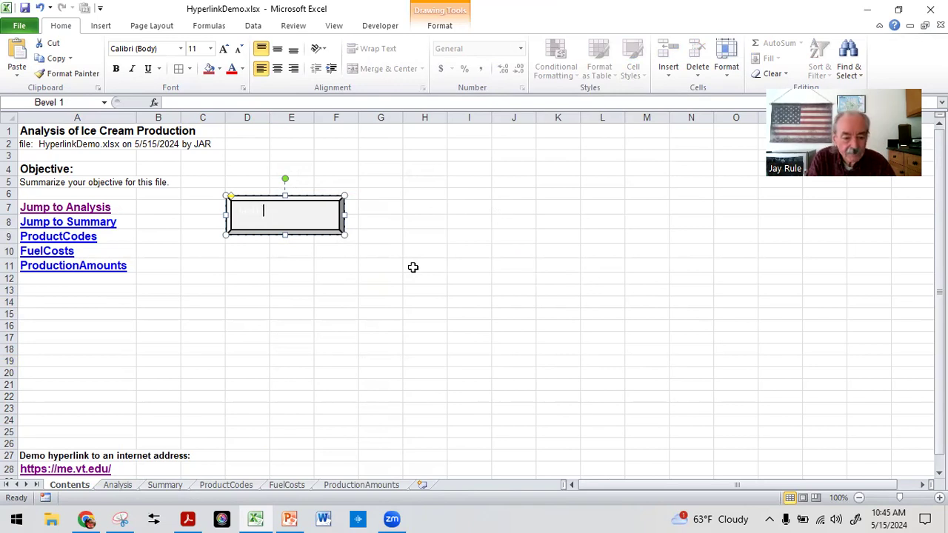
click(310, 314)
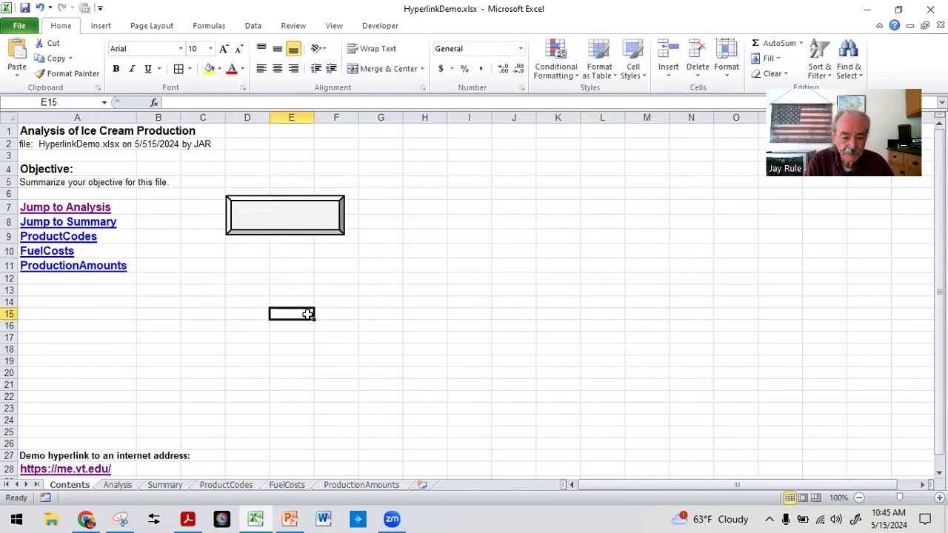
click(288, 211)
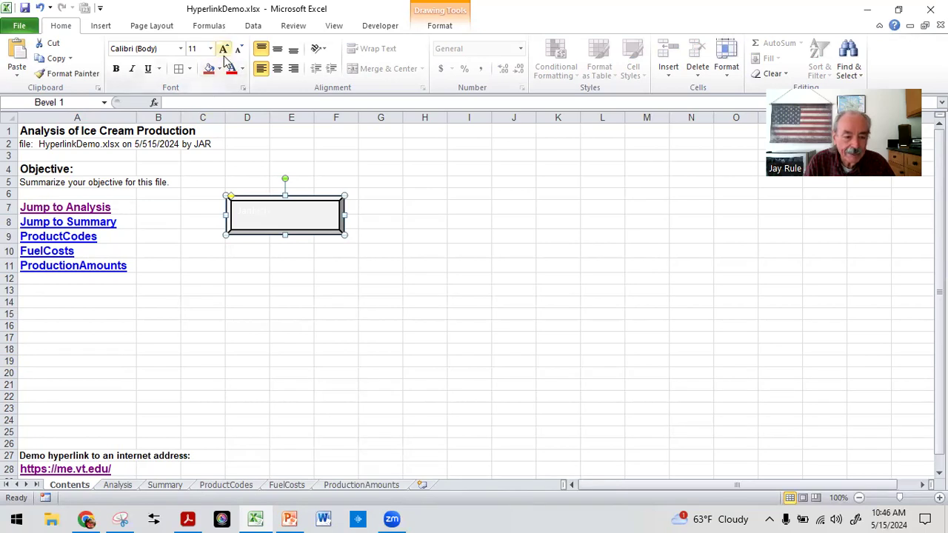
click(243, 69)
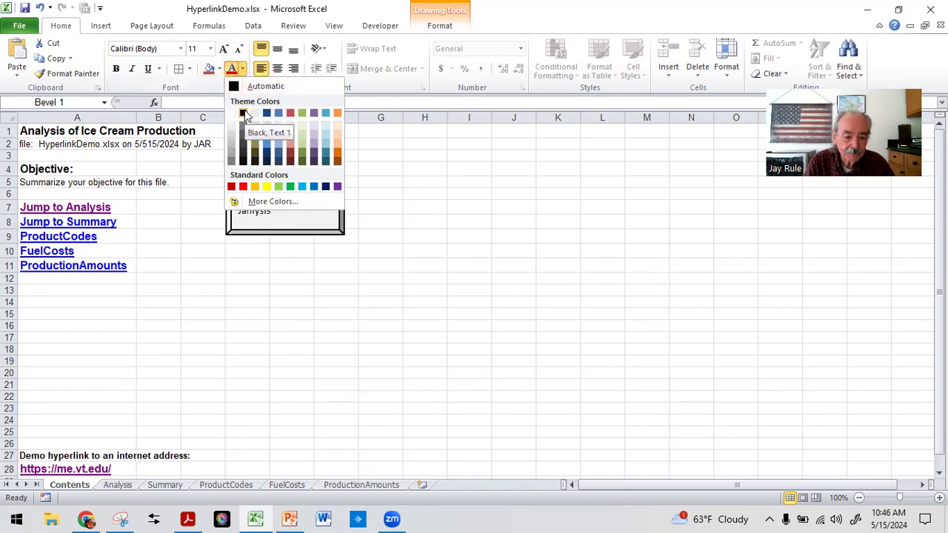
click(245, 114)
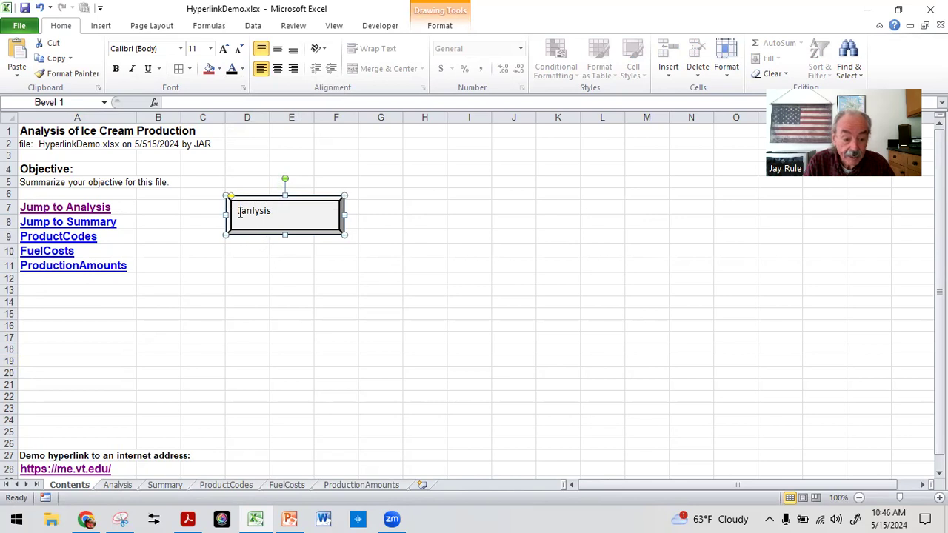
Correct the spelling of the bevel shape's label to read Analysis.
text(A)
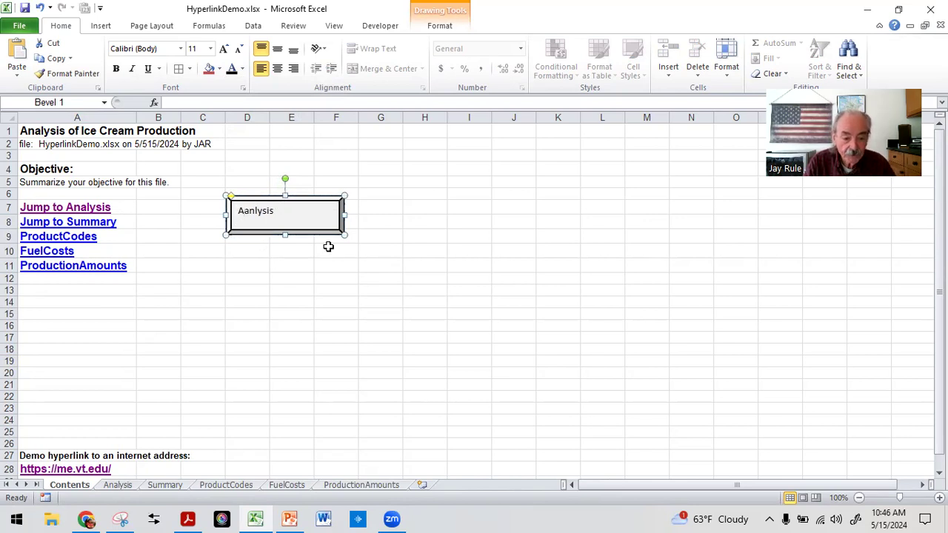
click(243, 215)
key(Delete)
click(249, 214)
text(a)
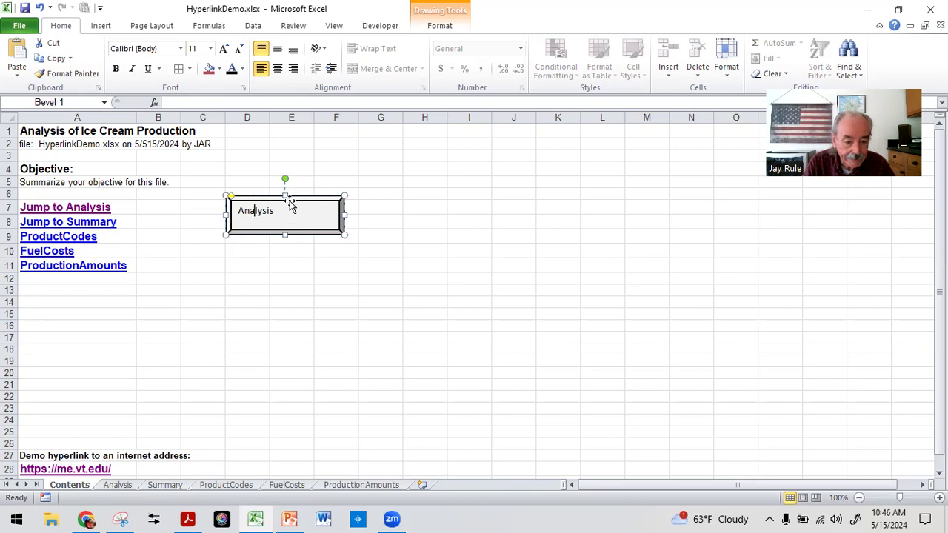
Center the Analysis label horizontally and vertically in the shape and format it as bold 12-point Arial.
click(278, 69)
click(277, 48)
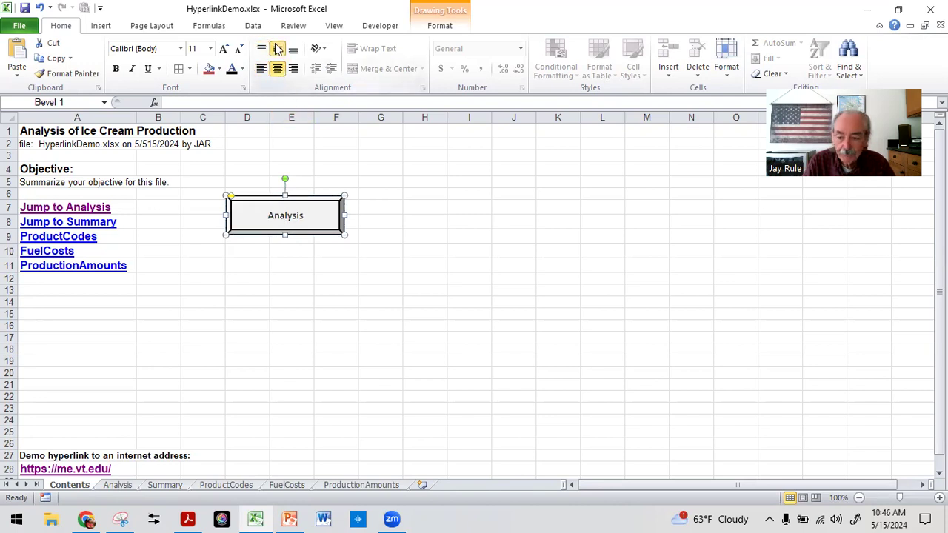
click(181, 49)
click(145, 161)
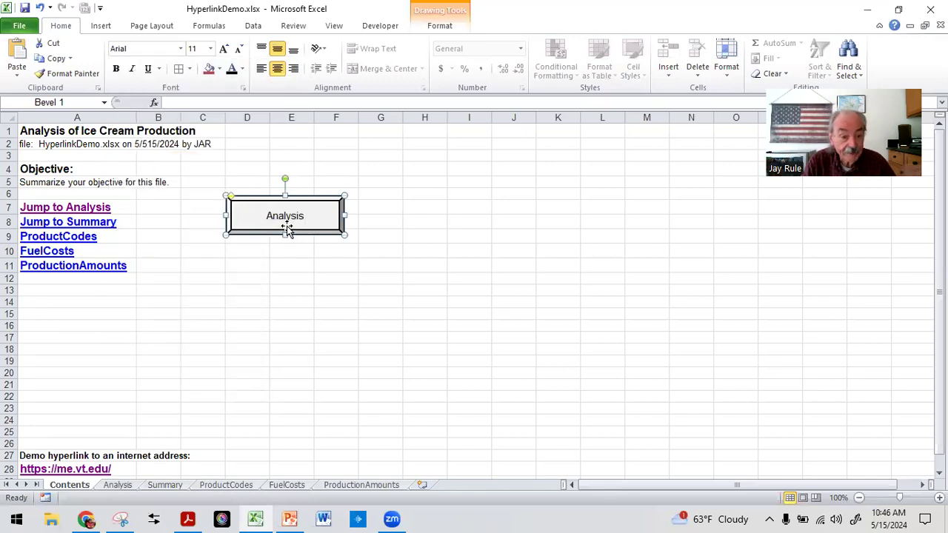
click(223, 50)
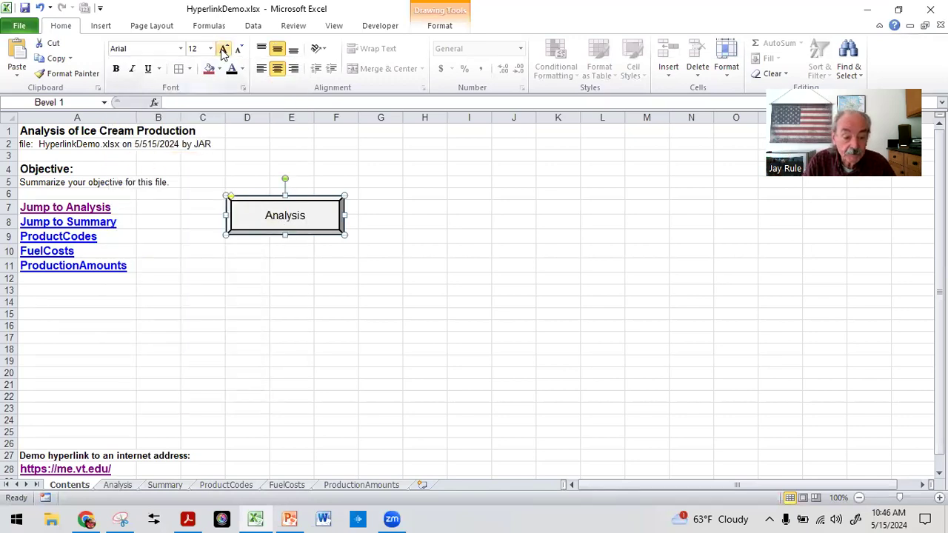
click(115, 68)
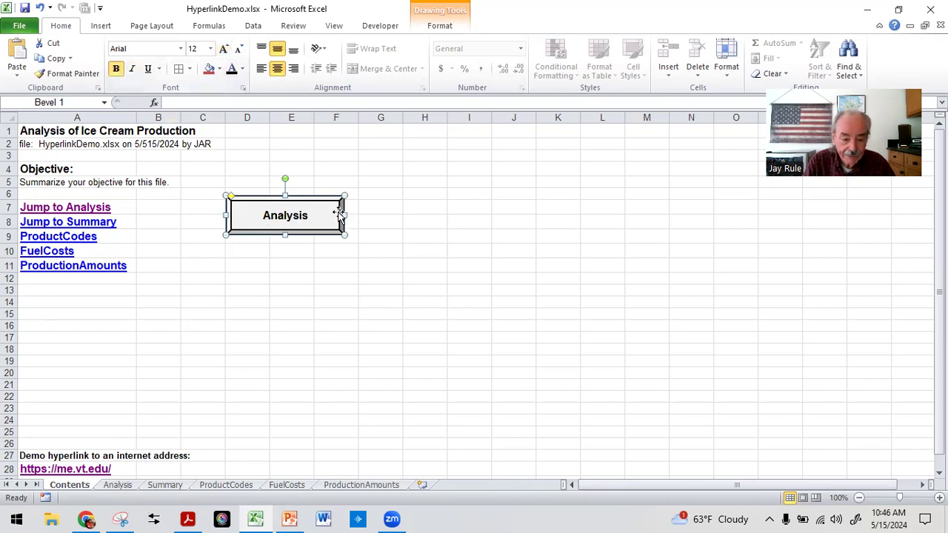
Reduce the Analysis shape's height slightly and move it closer to the links, spanning columns C to E.
mouse_move(262, 198)
mouse_down()
mouse_move(224, 188)
mouse_move(248, 196)
mouse_up()
click(260, 301)
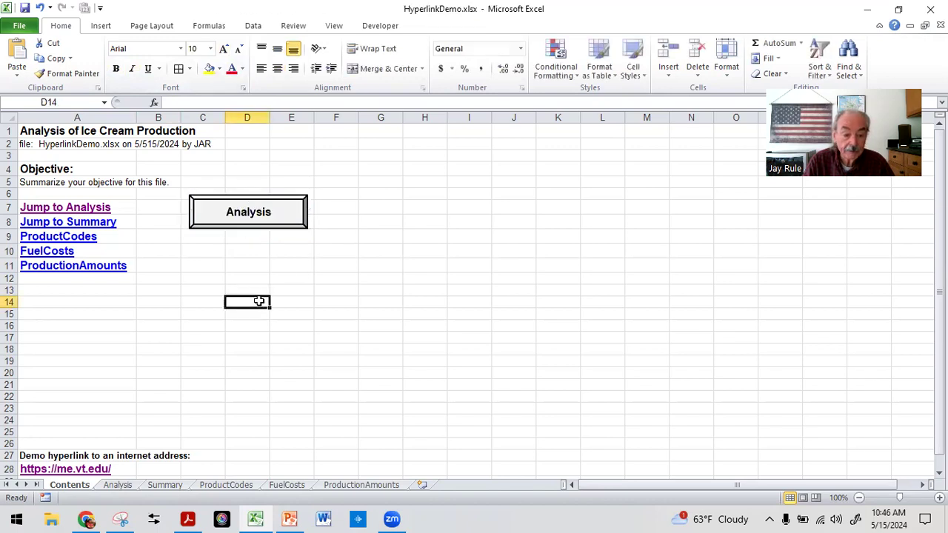
click(71, 318)
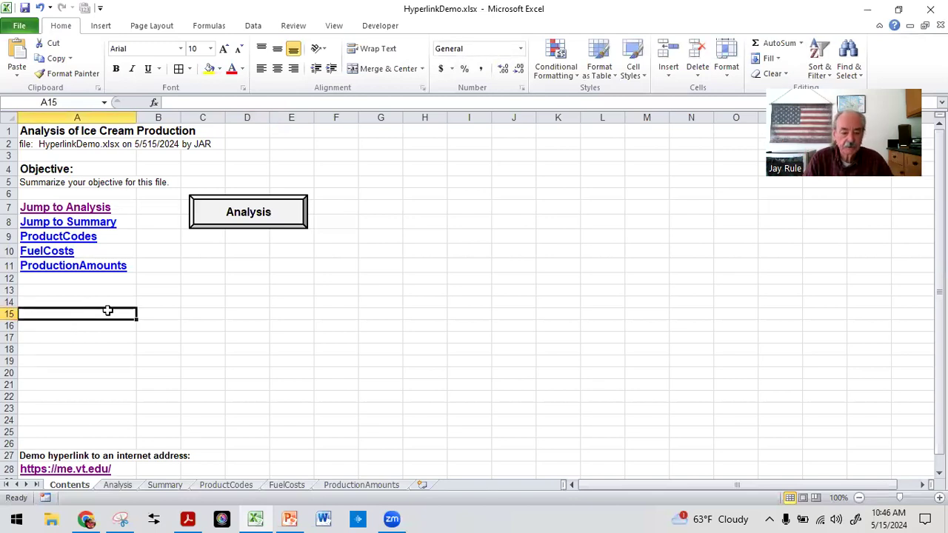
Add a hyperlink to the Analysis bevel shape that jumps to cell A1 of the Analysis sheet in this document.
right_click(269, 202)
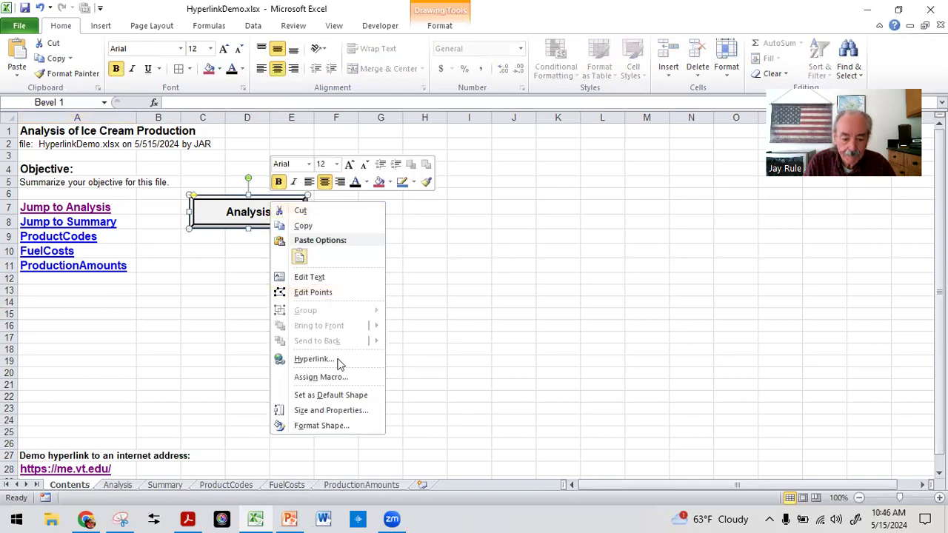
click(309, 359)
click(119, 342)
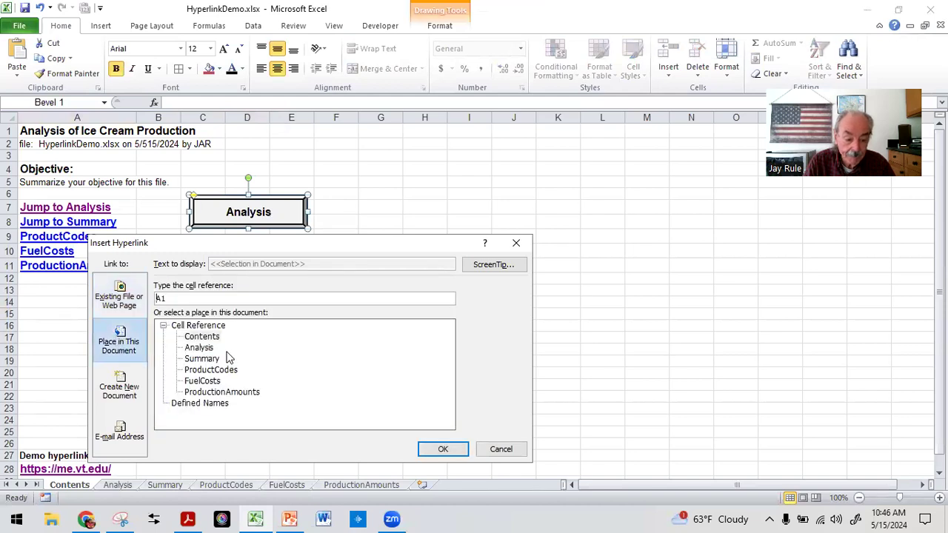
click(198, 349)
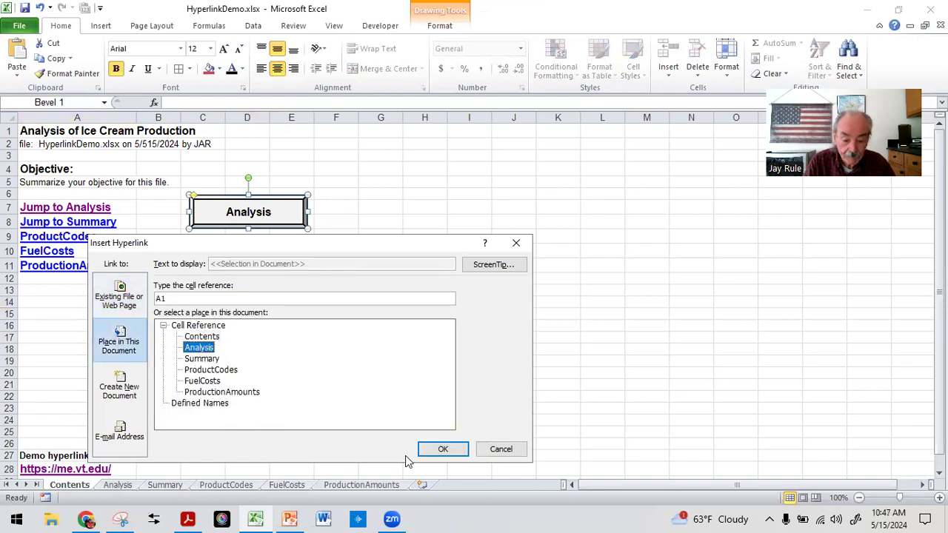
click(443, 449)
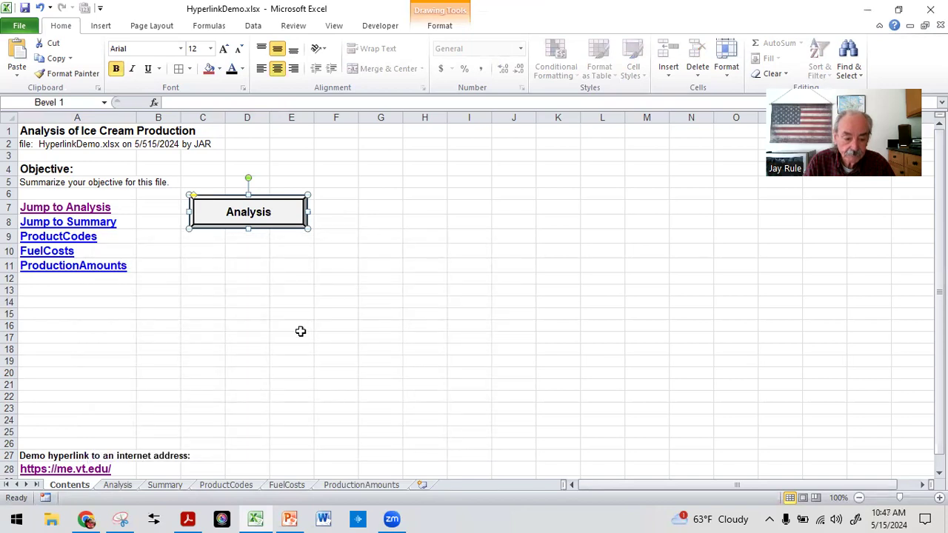
click(299, 332)
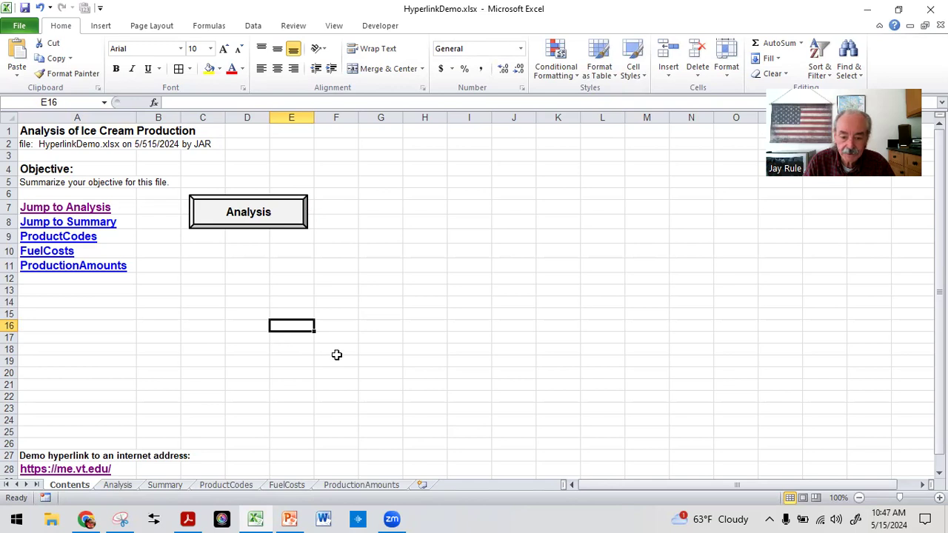
Test the Analysis button's hyperlink, and return to the Contents sheet.
click(218, 211)
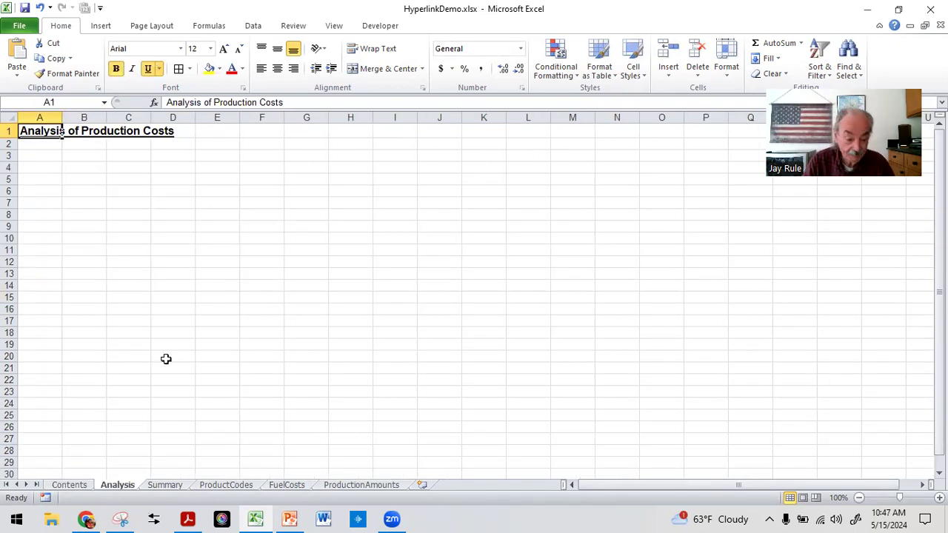
click(82, 486)
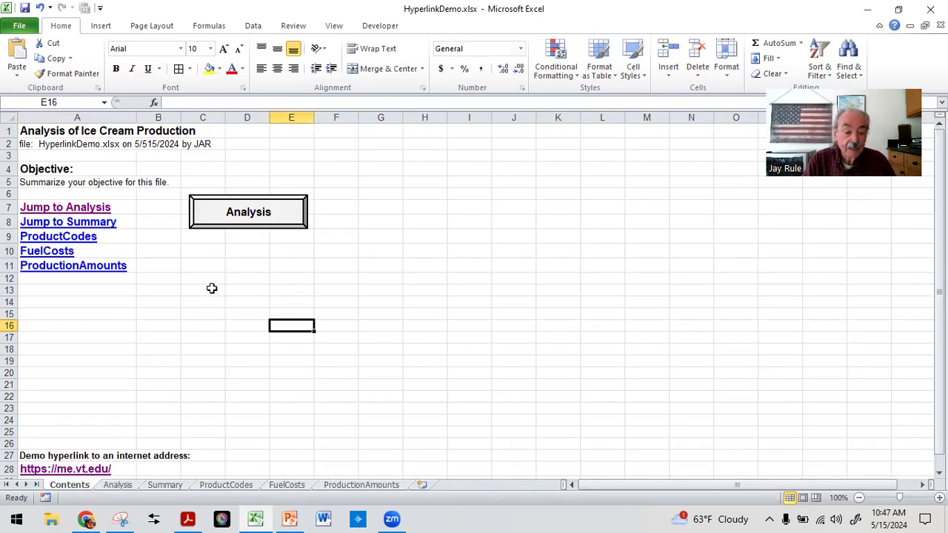
click(244, 302)
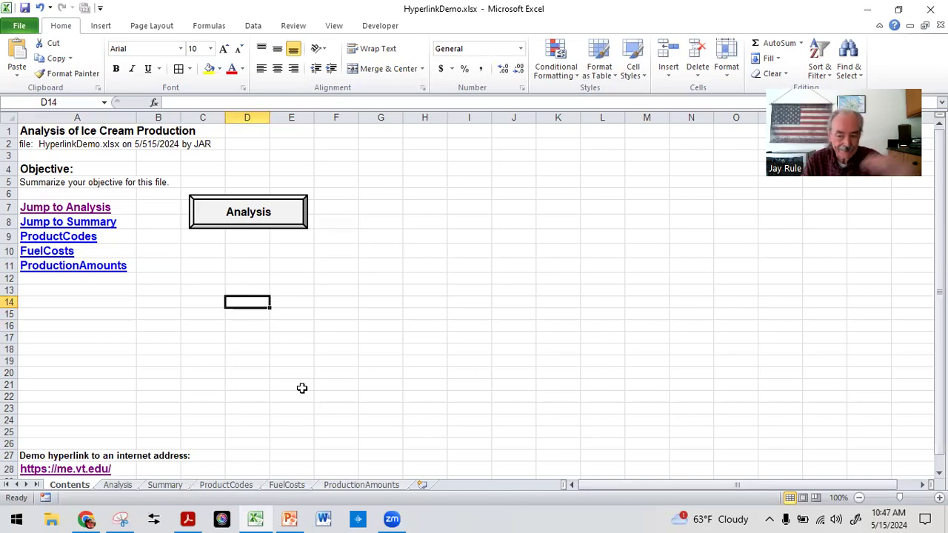
Copy the Analysis button from the Contents sheet and paste it at cell F2 of the Analysis sheet.
right_click(289, 206)
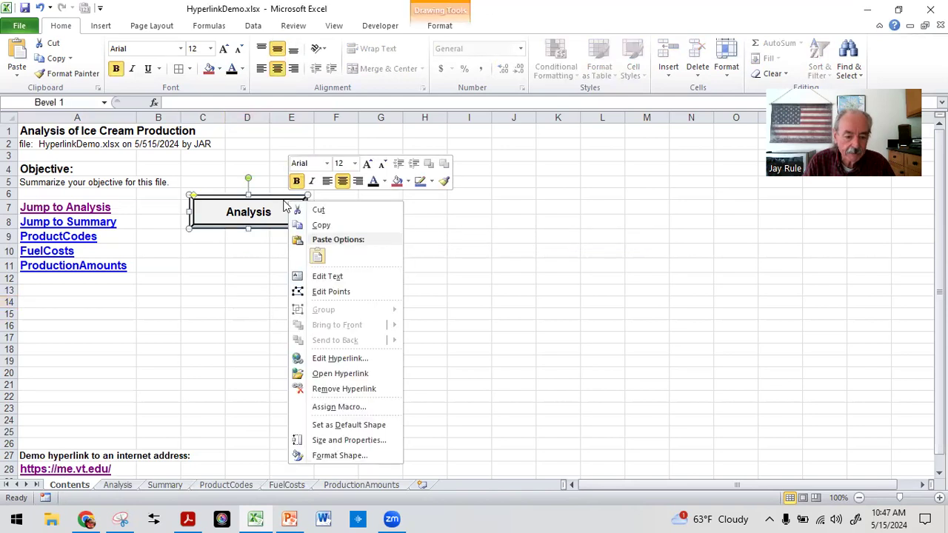
key(Escape)
click(56, 59)
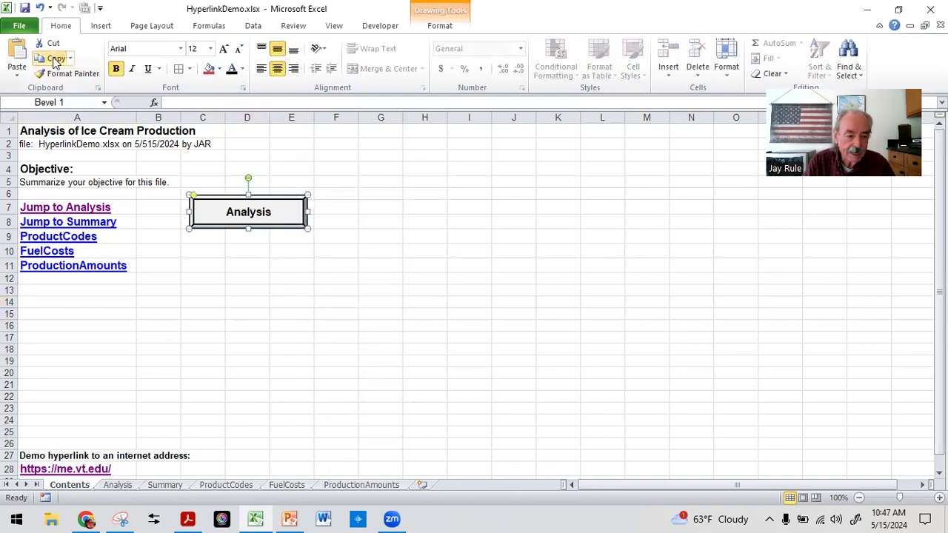
click(205, 305)
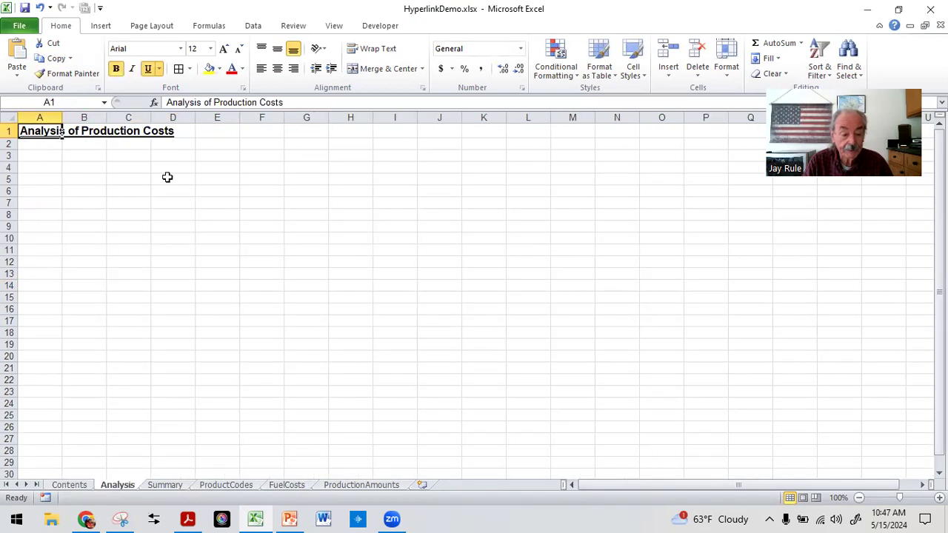
click(272, 143)
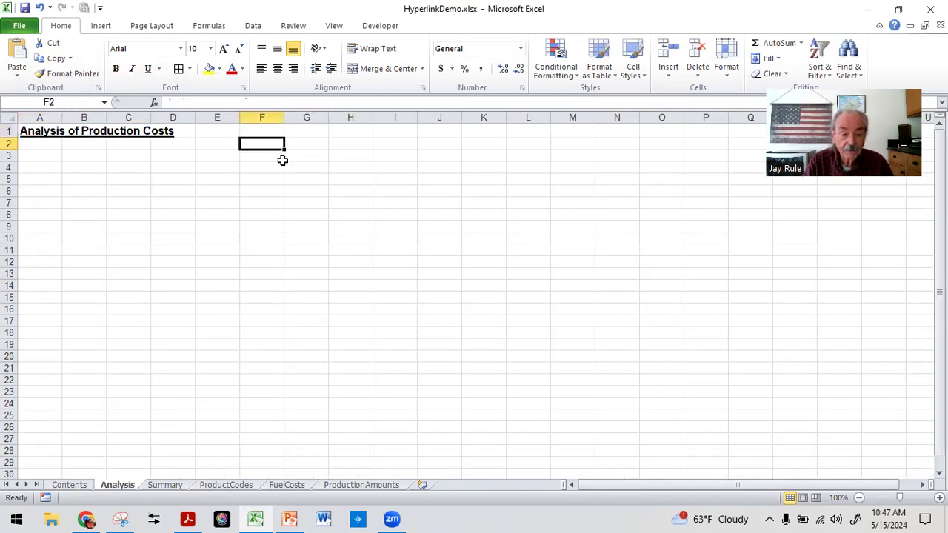
click(16, 48)
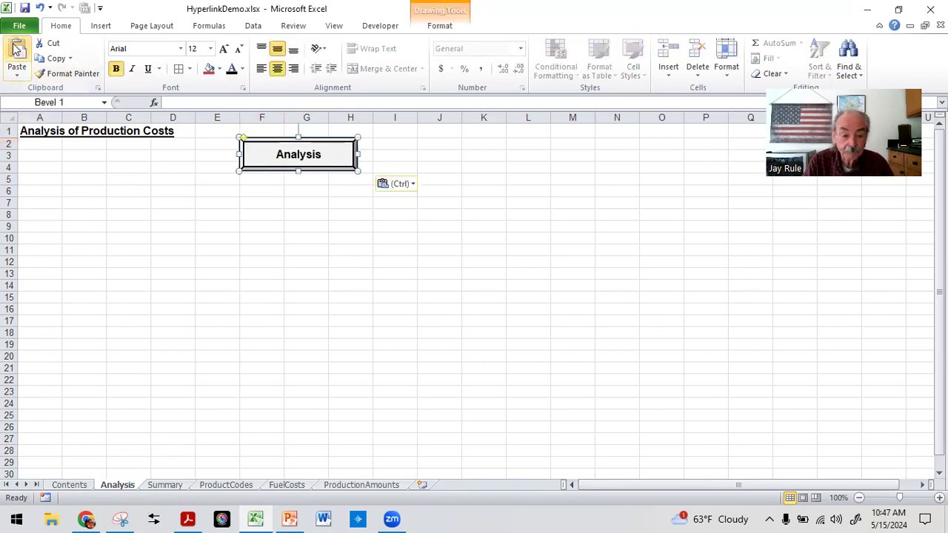
click(354, 356)
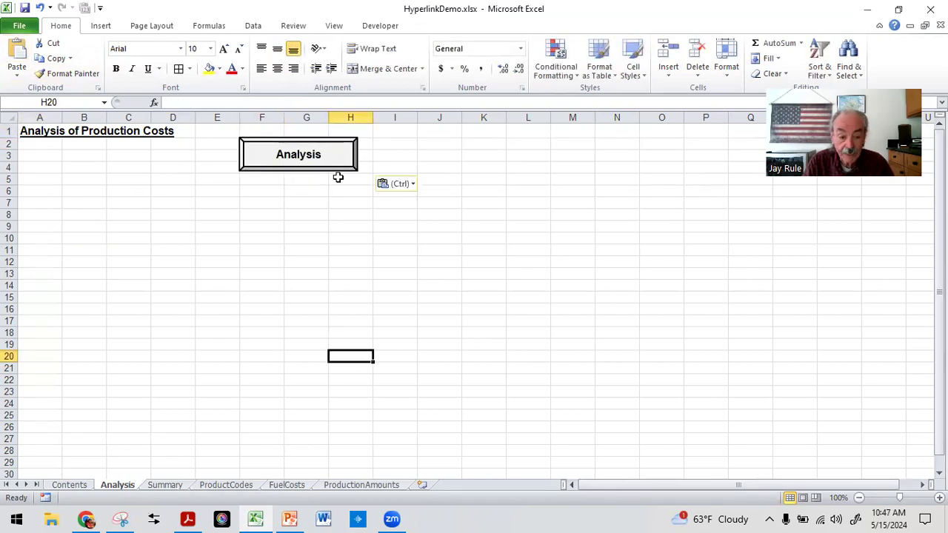
Replace the pasted button's label on the Analysis sheet with "Back to Contents".
key(ctrl+Home)
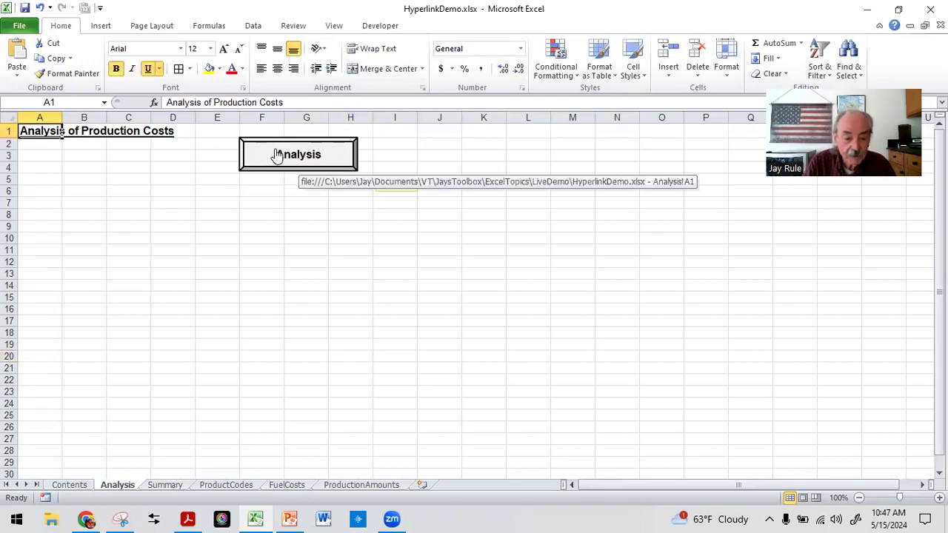
right_click(300, 154)
click(279, 155)
drag(279, 155, 361, 158)
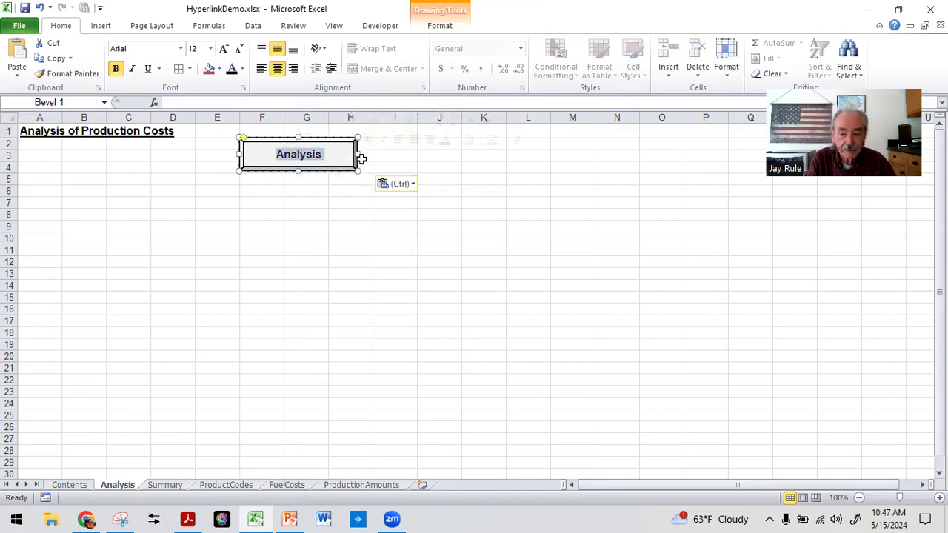
text(Back to )
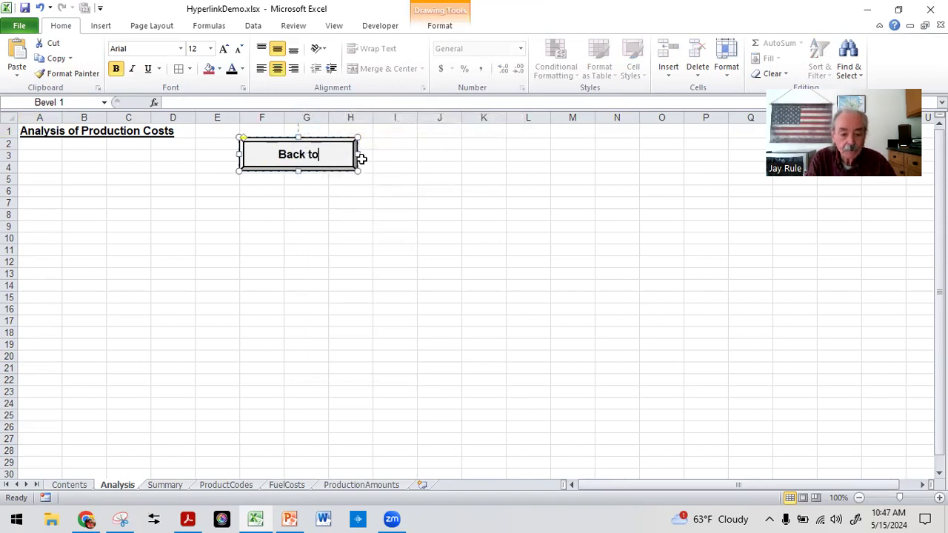
text(Contents)
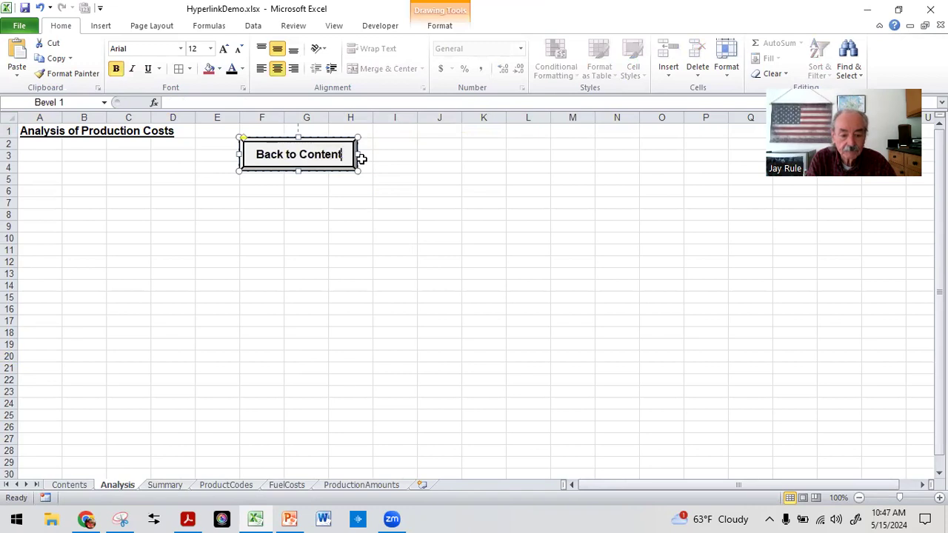
click(326, 207)
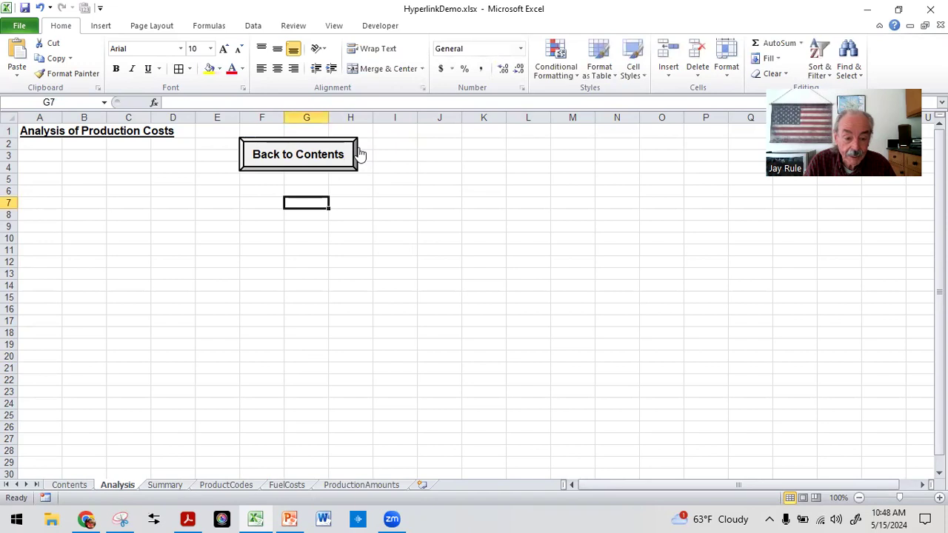
Edit the Back to Contents button's hyperlink so it targets cell A1 of the Contents sheet.
click(321, 137)
right_click(327, 140)
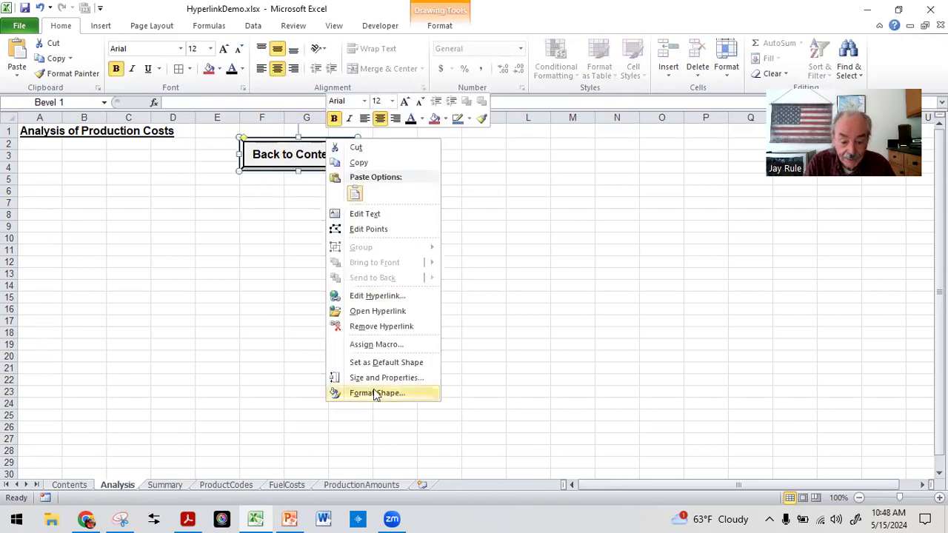
click(357, 297)
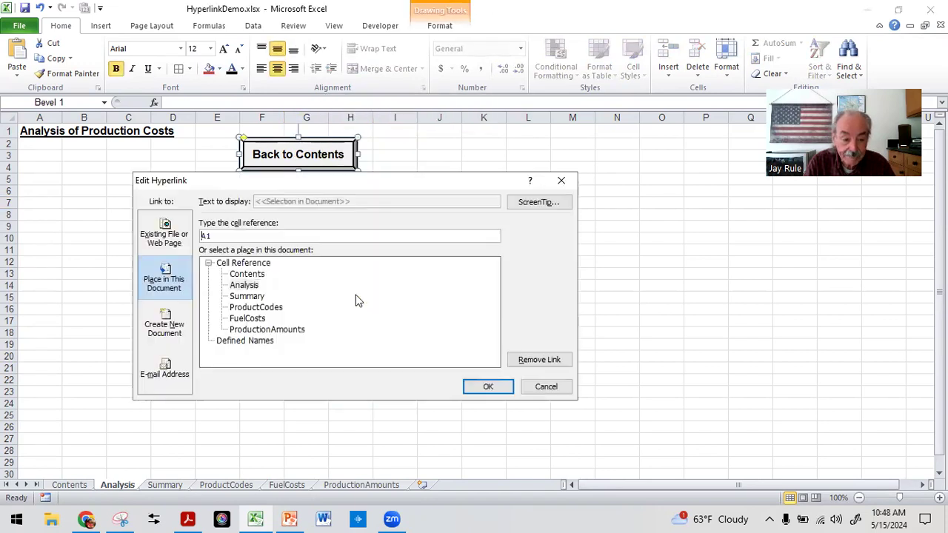
click(241, 275)
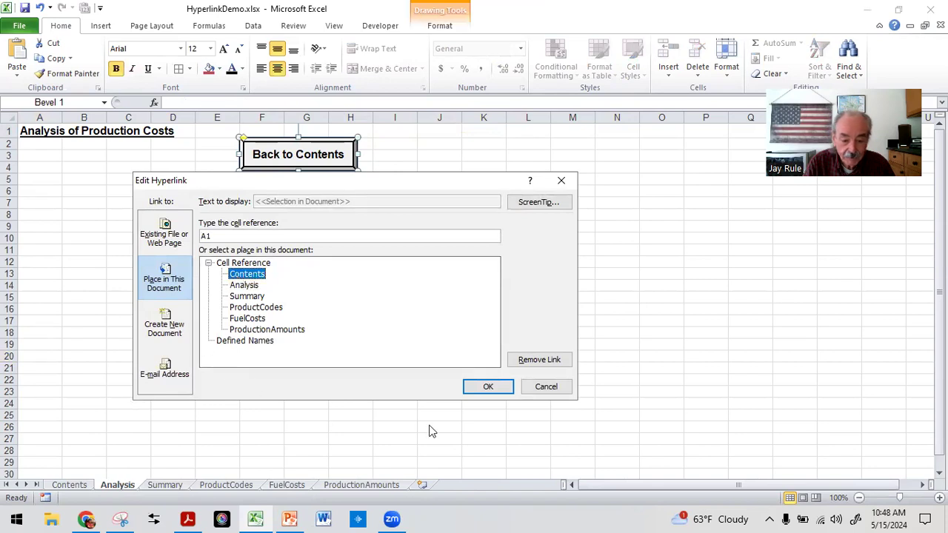
click(478, 384)
click(258, 284)
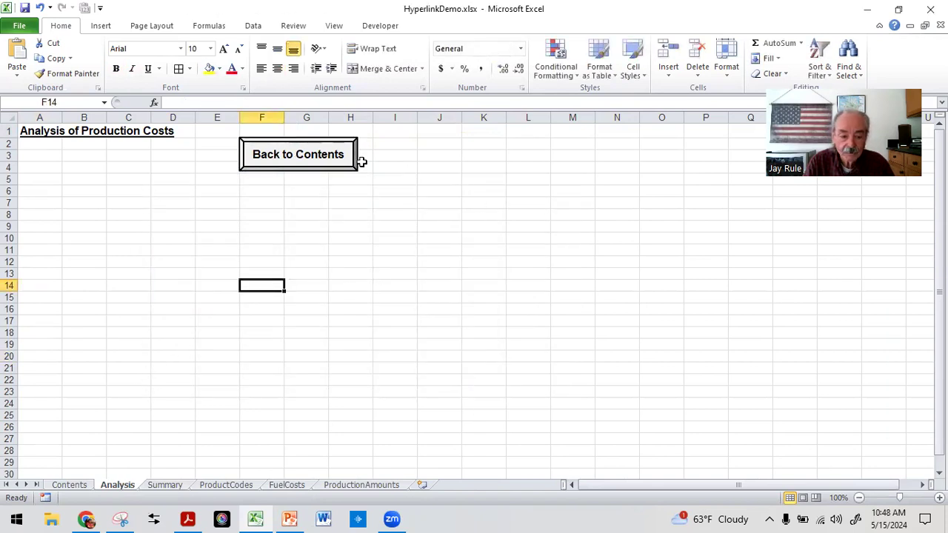
Copy the Back to Contents button on the Analysis sheet, and follow its link to the Contents sheet.
ctrl+click(304, 146)
right_click(303, 146)
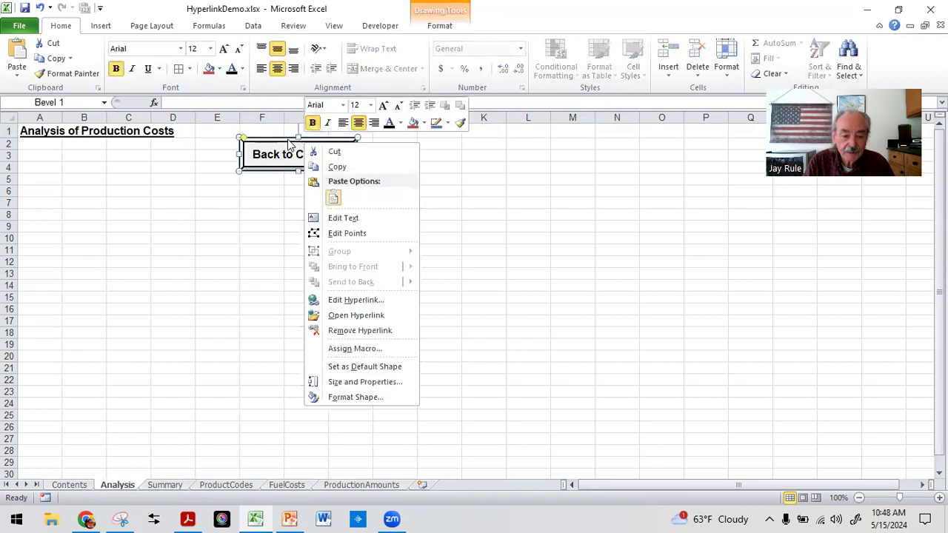
key(Escape)
click(57, 59)
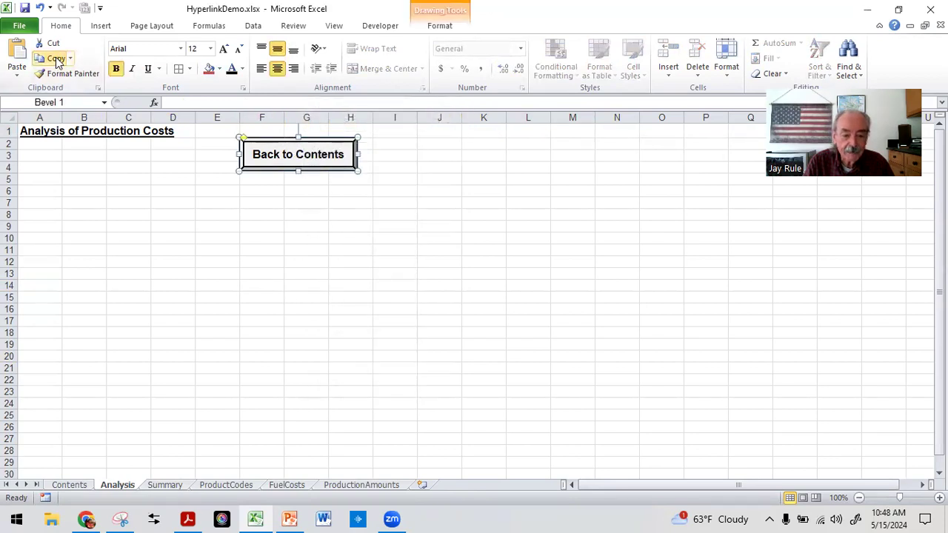
click(281, 249)
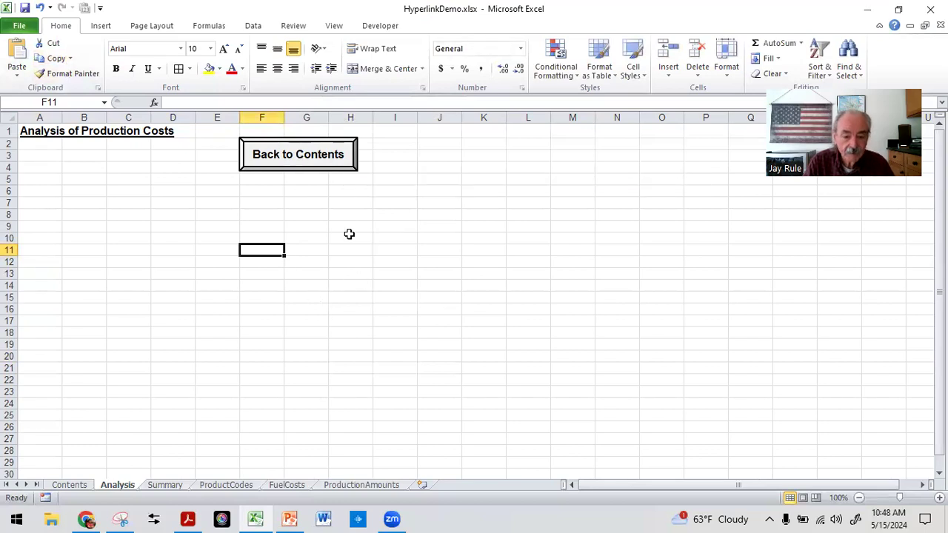
click(288, 161)
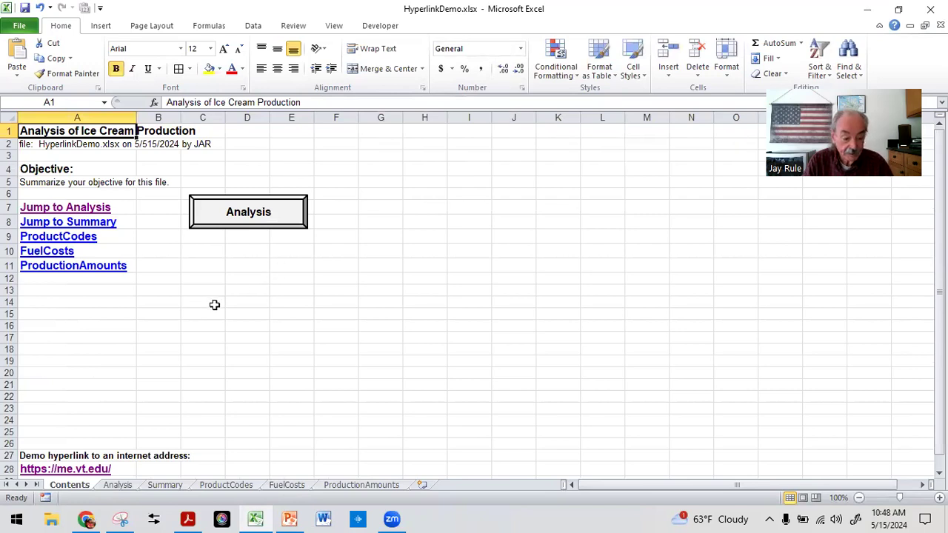
Paste the Back to Contents button at G2 on the Summary sheet, nudge it up beside the title, and follow its link.
click(47, 223)
click(298, 144)
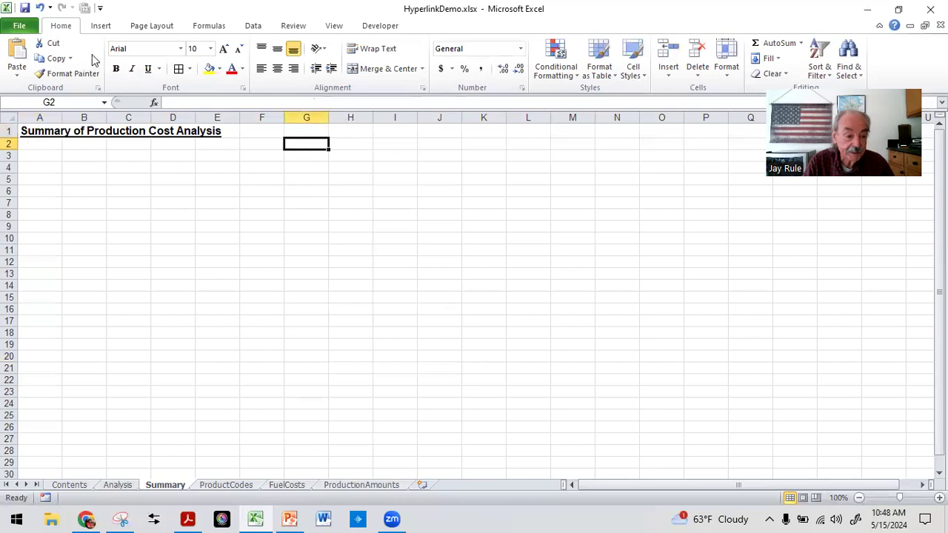
click(16, 59)
drag(290, 140, 291, 132)
click(316, 225)
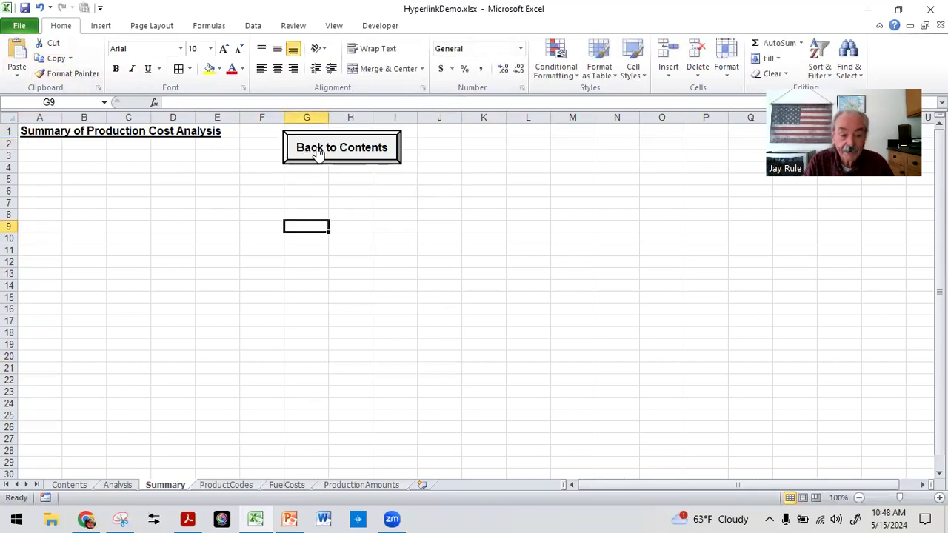
click(314, 150)
Paste the Back to Contents button at F1 on the ProductCodes sheet, shift it slightly down, and follow its link.
click(59, 242)
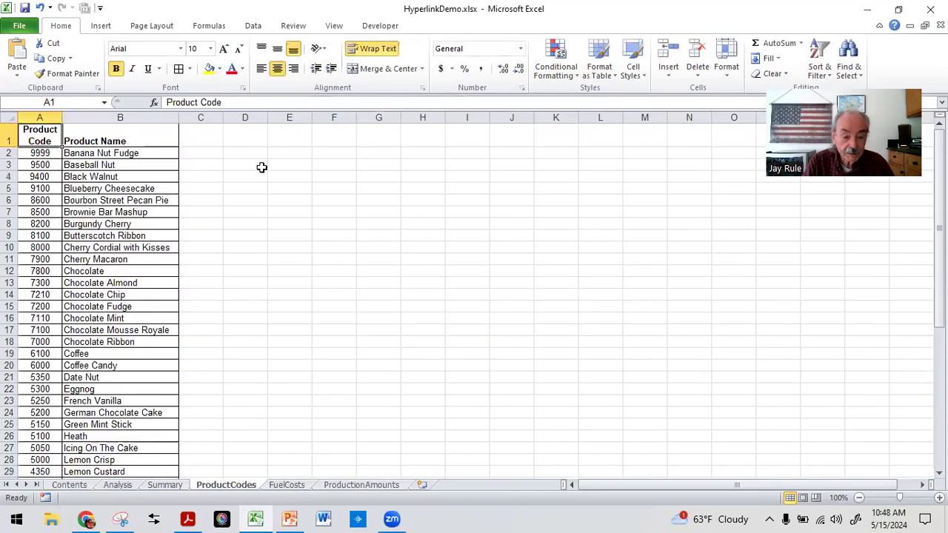
click(315, 139)
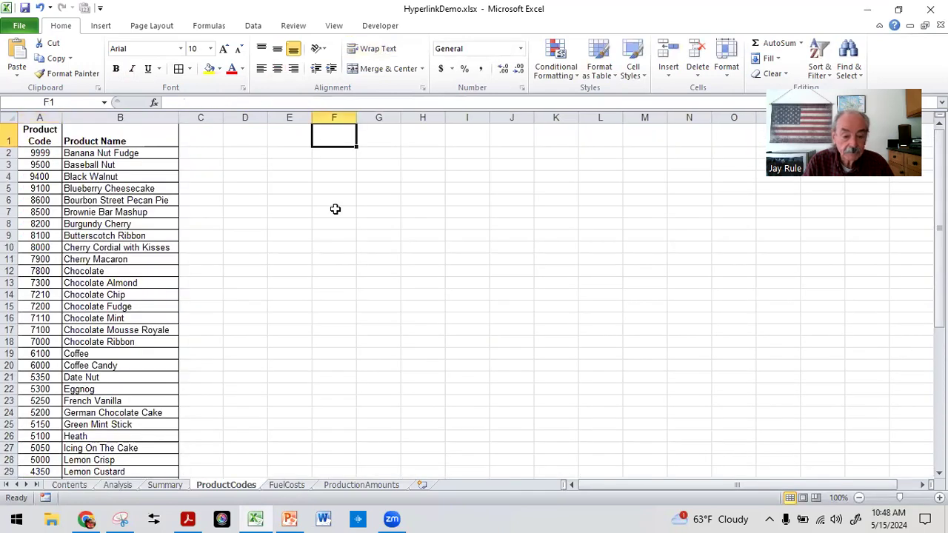
click(16, 57)
drag(331, 162, 327, 180)
click(333, 236)
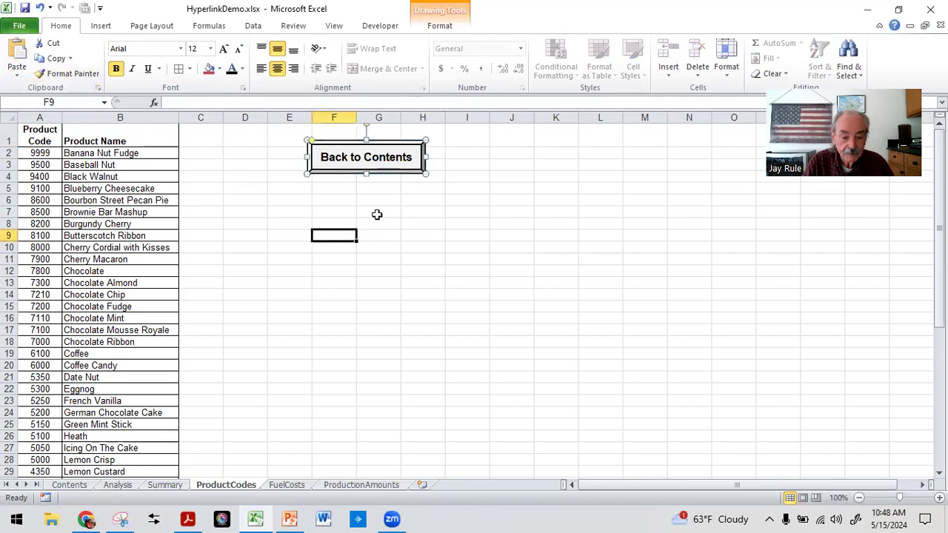
click(351, 154)
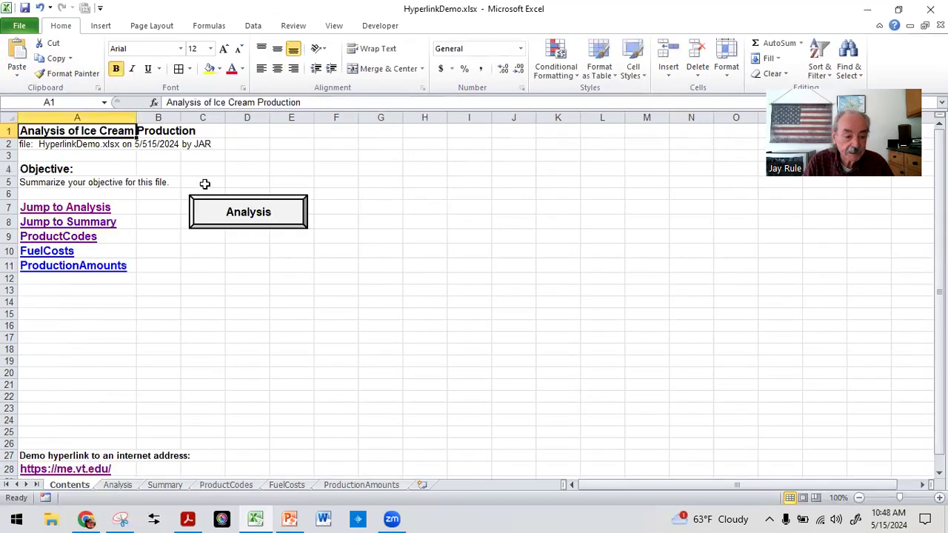
Paste the Back to Contents button at E7 on the FuelCosts sheet, move it up under the data source note, and follow its link.
click(55, 252)
click(397, 208)
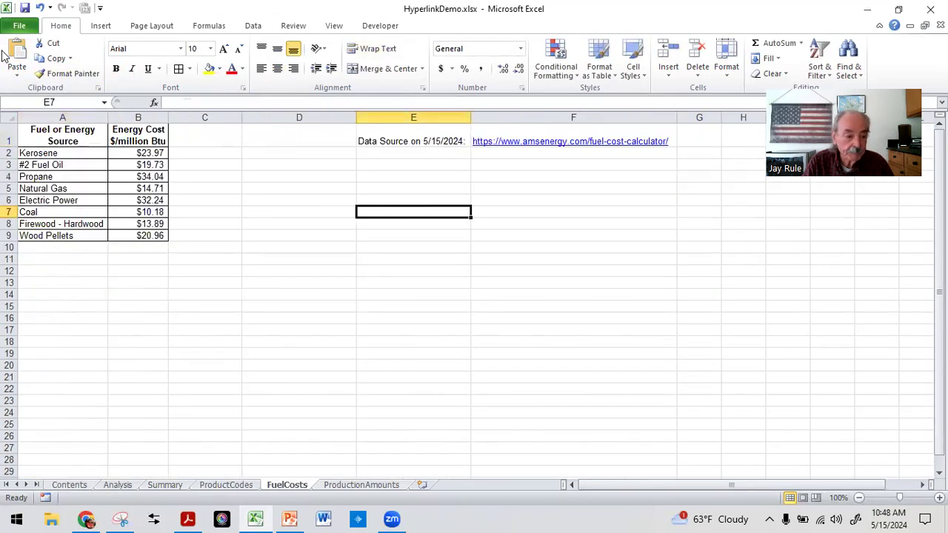
key(ctrl+v)
drag(381, 206, 387, 154)
click(400, 223)
click(415, 184)
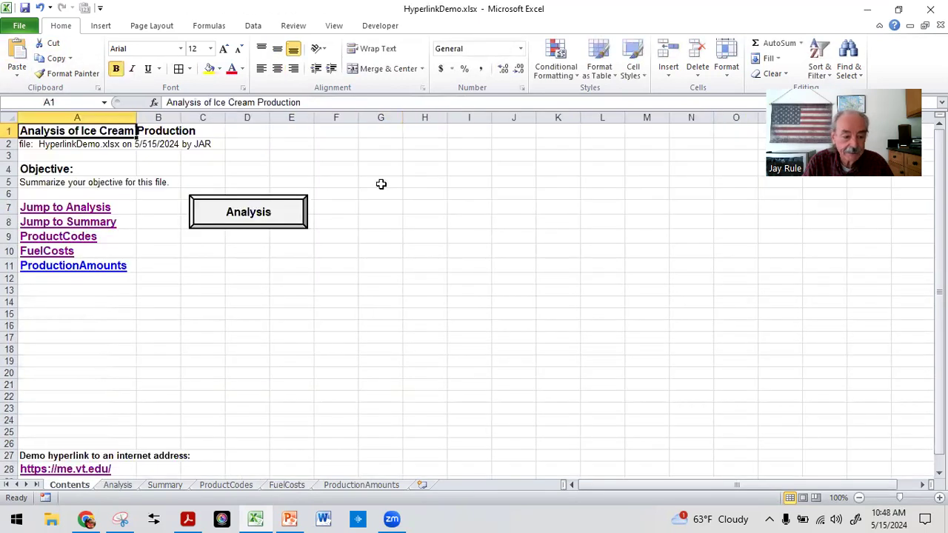
Paste the Back to Contents button at E8 on the ProductionAmounts sheet, move it up near the header row, and follow its link.
click(69, 266)
click(276, 237)
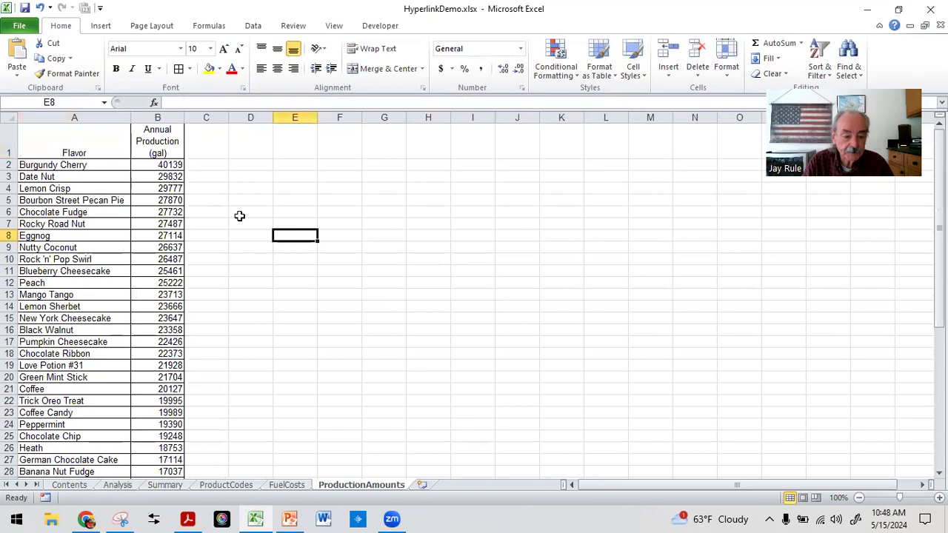
key(ctrl+v)
drag(319, 231, 275, 155)
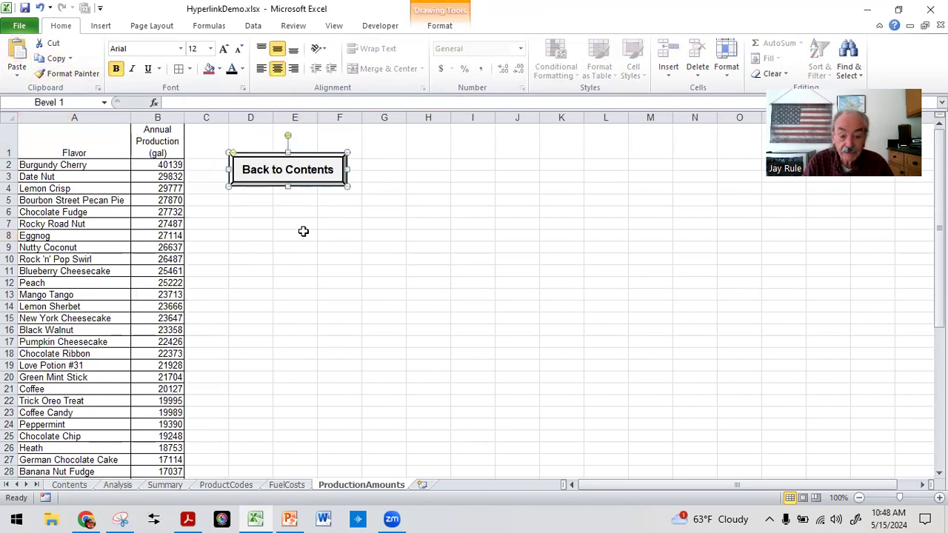
click(295, 259)
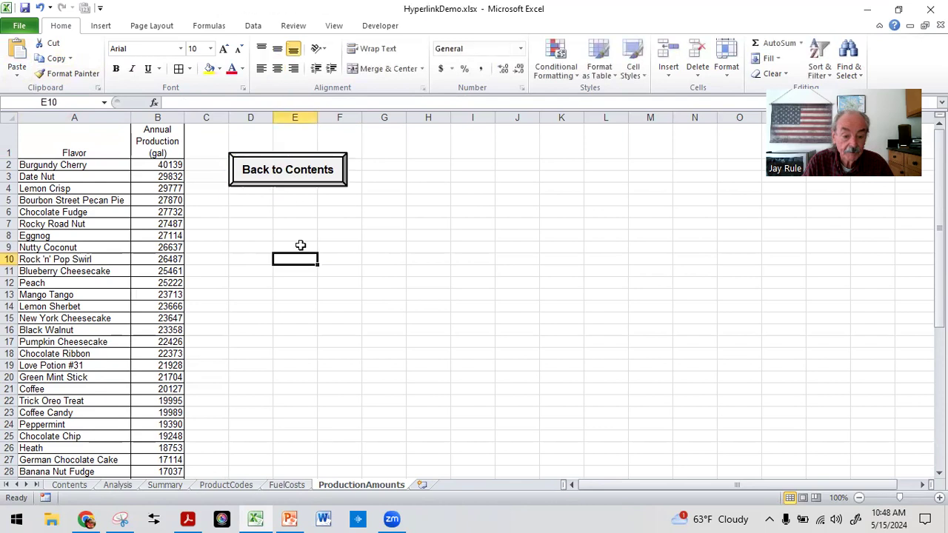
click(275, 169)
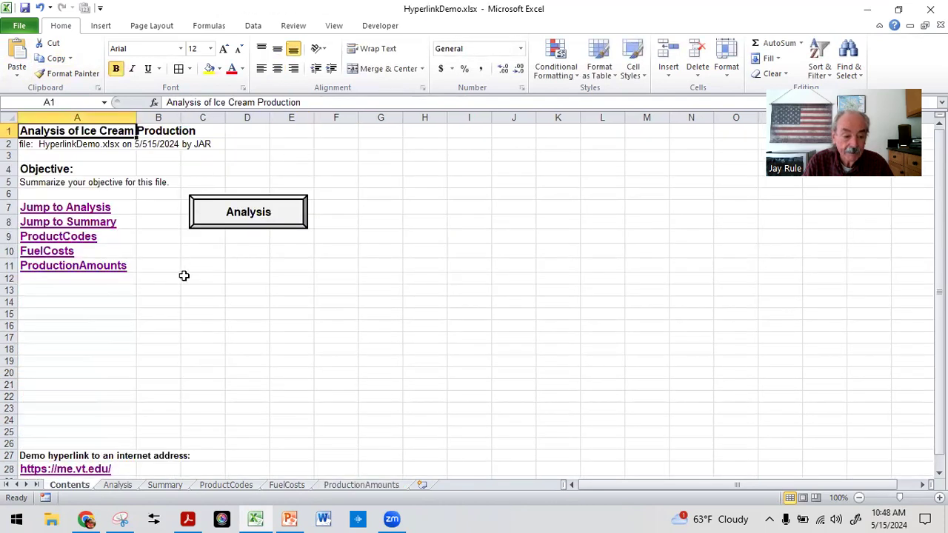
Test the FuelCosts hyperlink on the Contents sheet and return with that sheet's Back to Contents button.
click(62, 251)
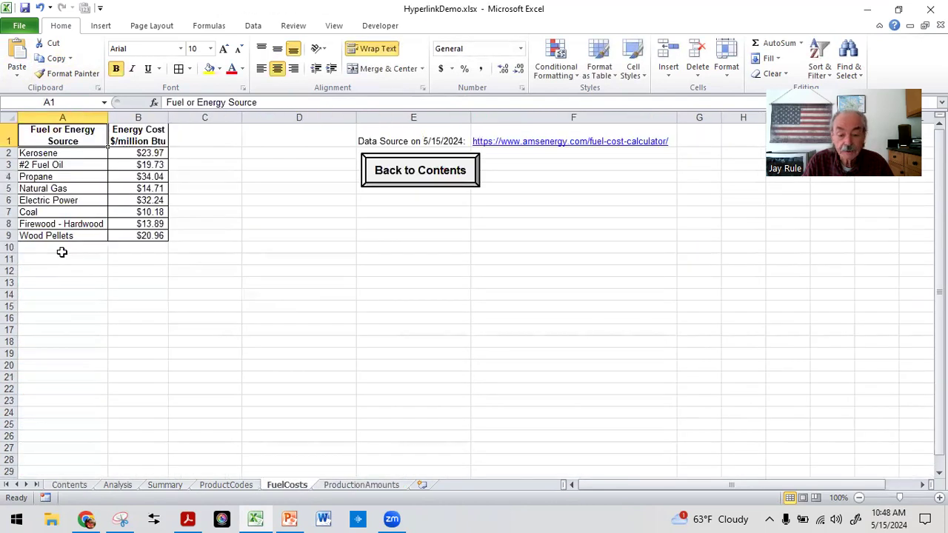
click(248, 270)
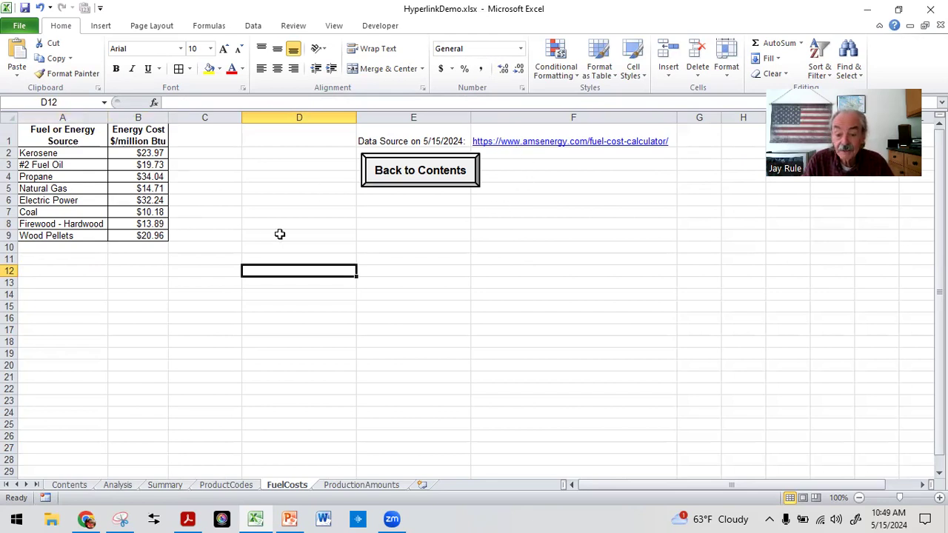
click(428, 170)
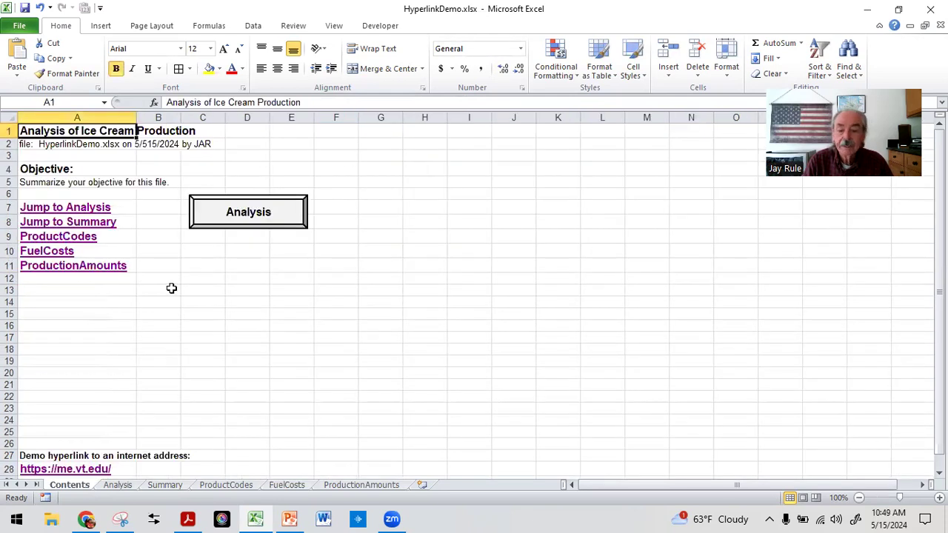
Duplicate the Analysis button on the Contents sheet, placing the copy below it around E11.
right_click(239, 201)
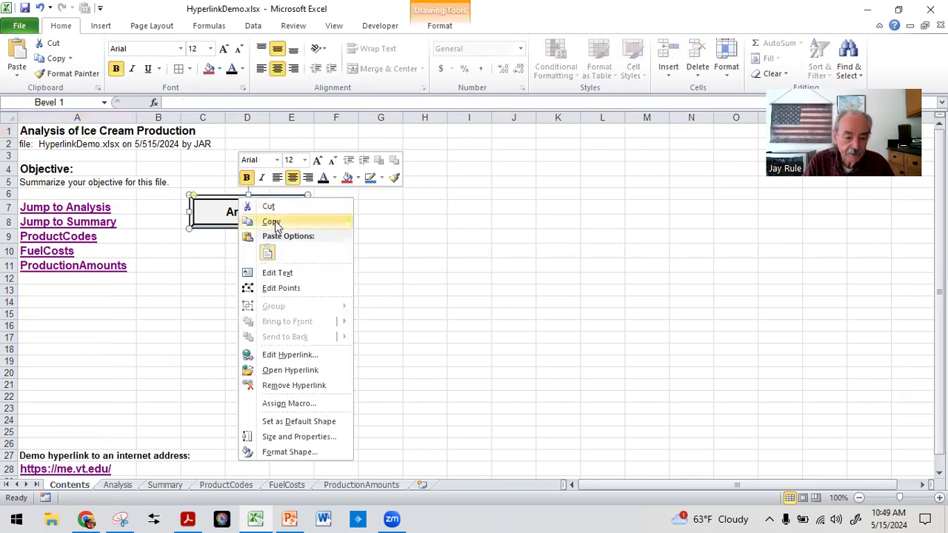
click(272, 221)
click(275, 262)
click(17, 65)
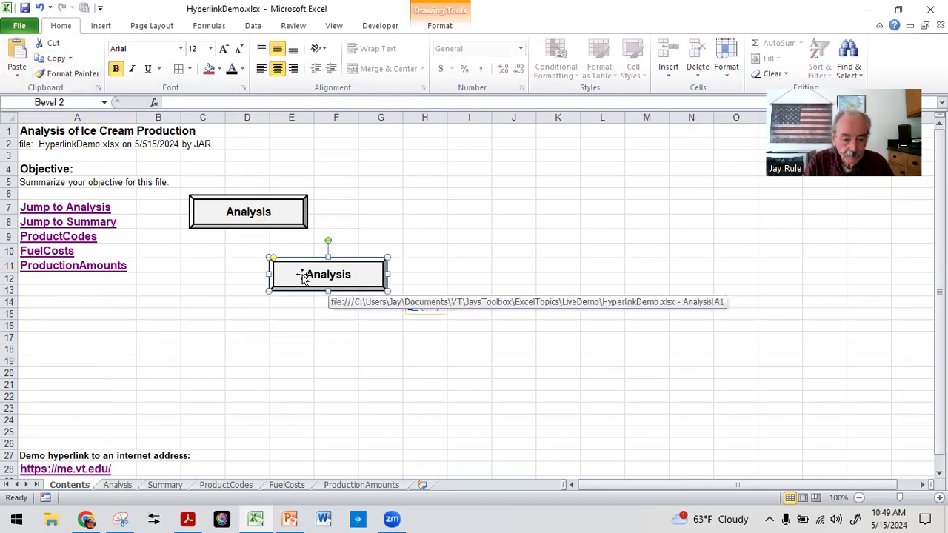
Relabel the copied button Production Amounts and widen it until the label fits on one line.
drag(307, 275, 371, 279)
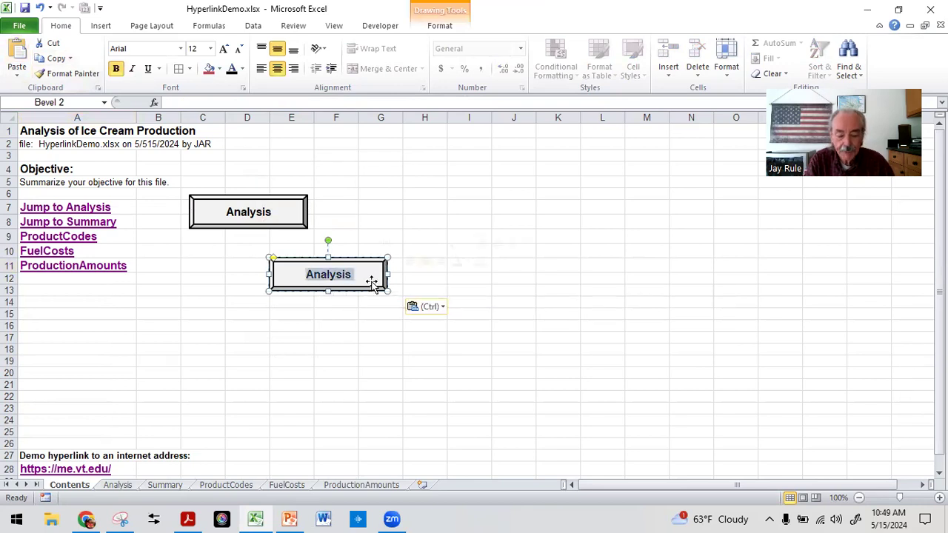
text(Production Amounts)
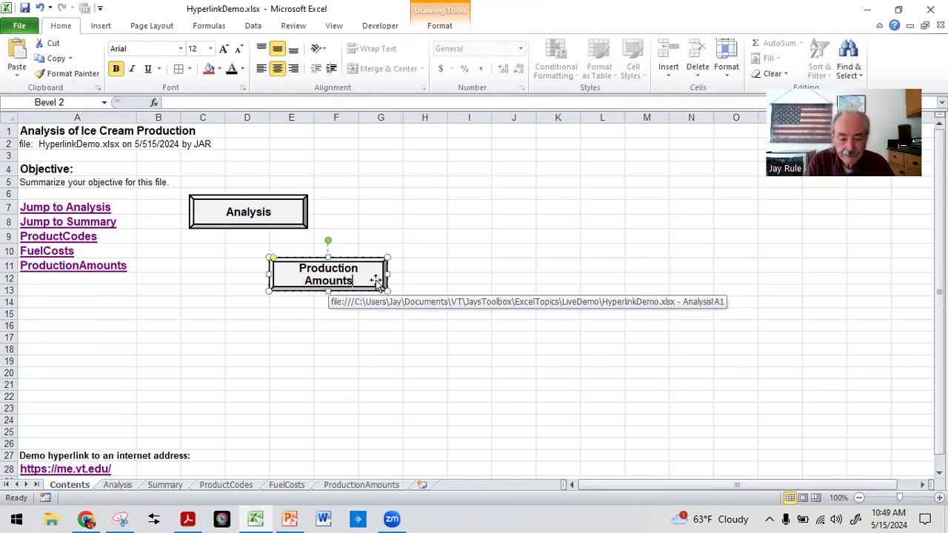
drag(388, 274, 434, 274)
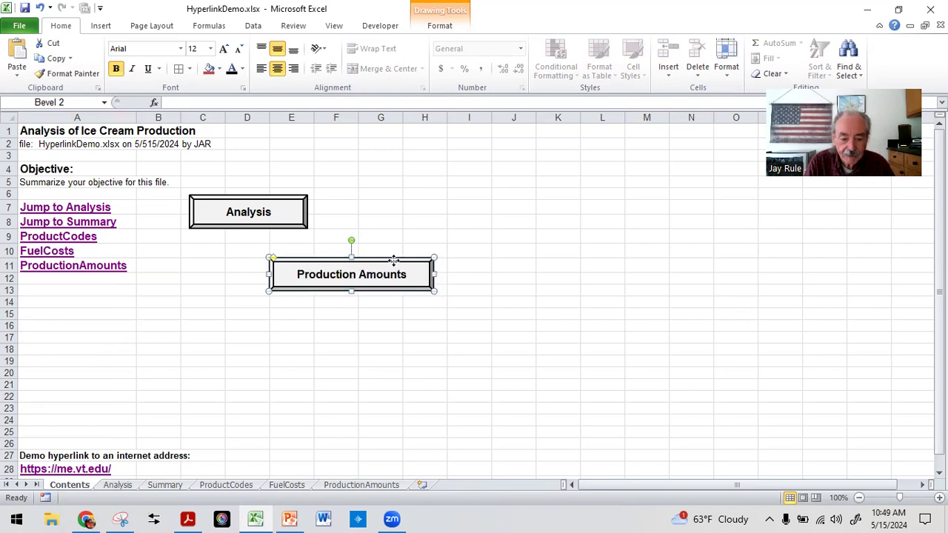
Point the Production Amounts button's hyperlink to cell A1 of the ProductionAmounts sheet, and test the link there and back.
right_click(394, 261)
click(426, 402)
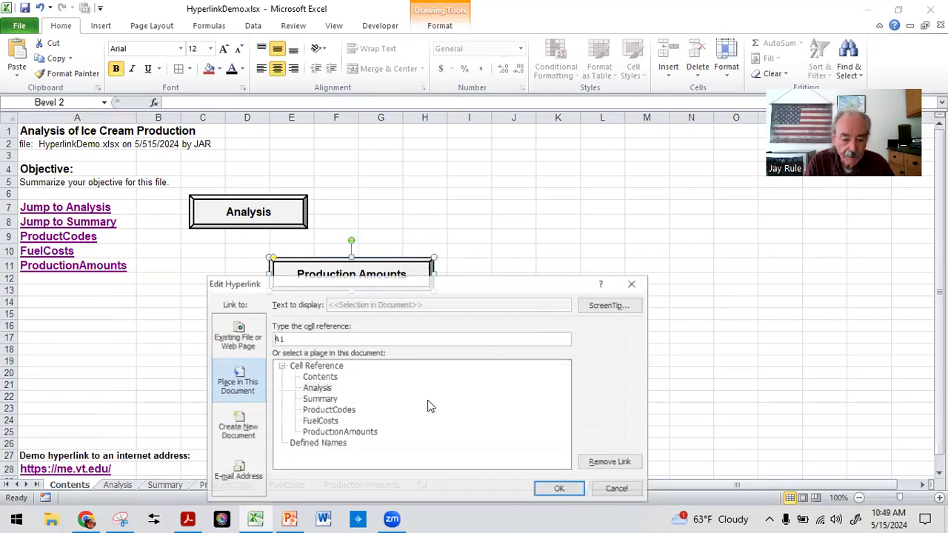
click(326, 433)
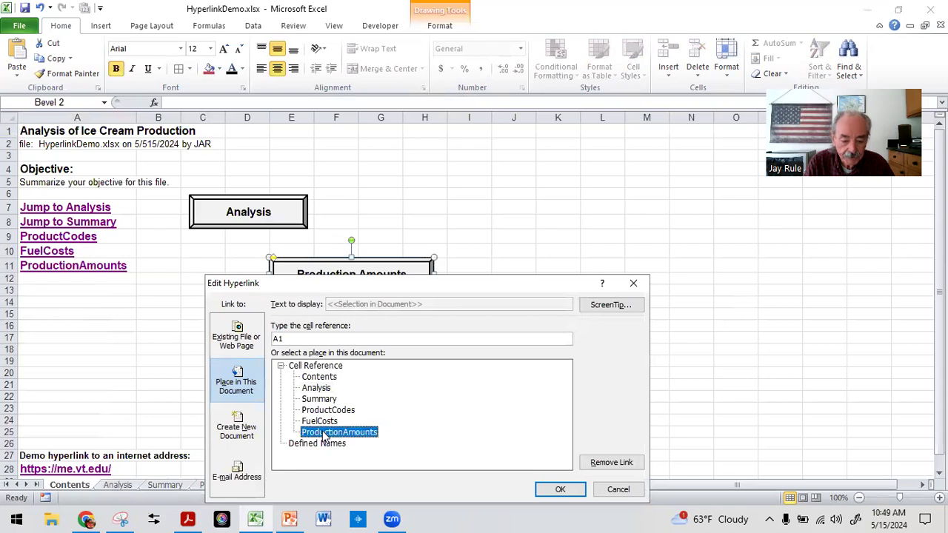
click(561, 489)
key(Escape)
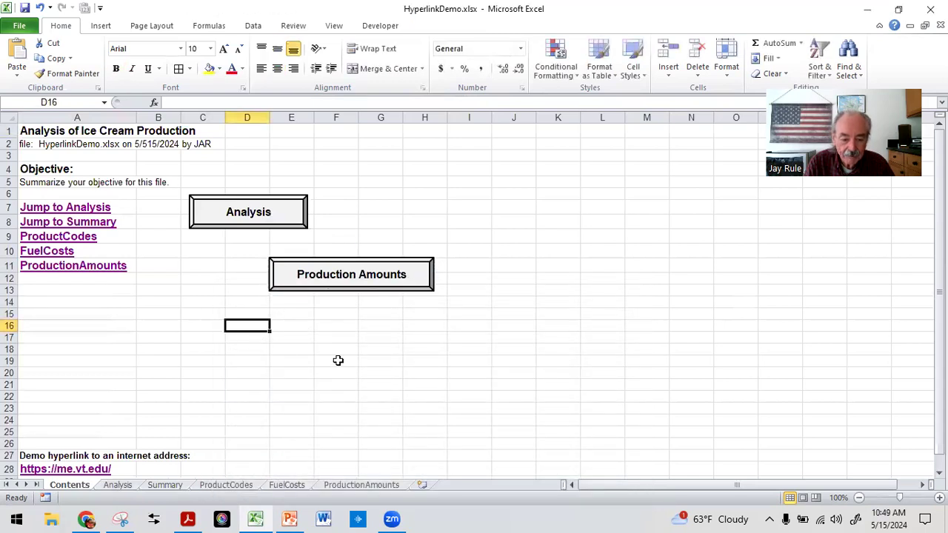
click(341, 279)
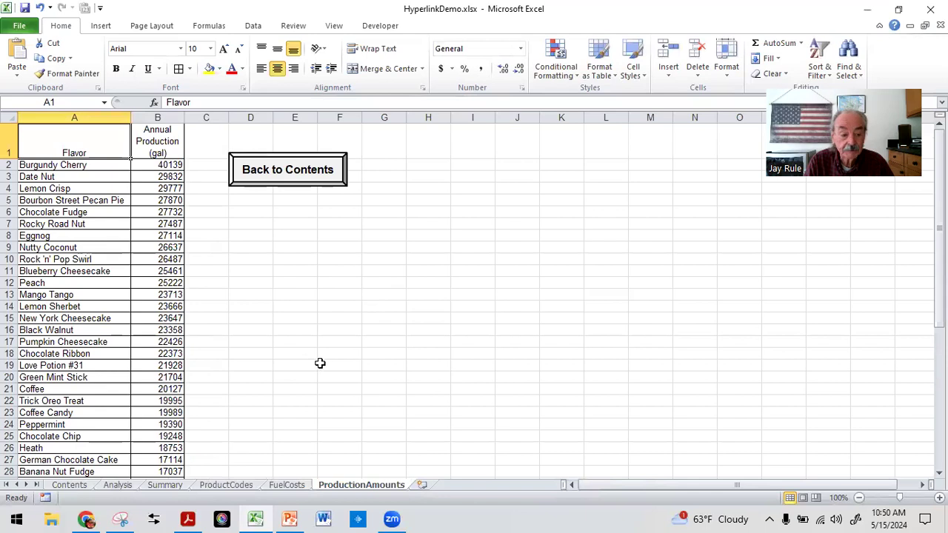
click(280, 169)
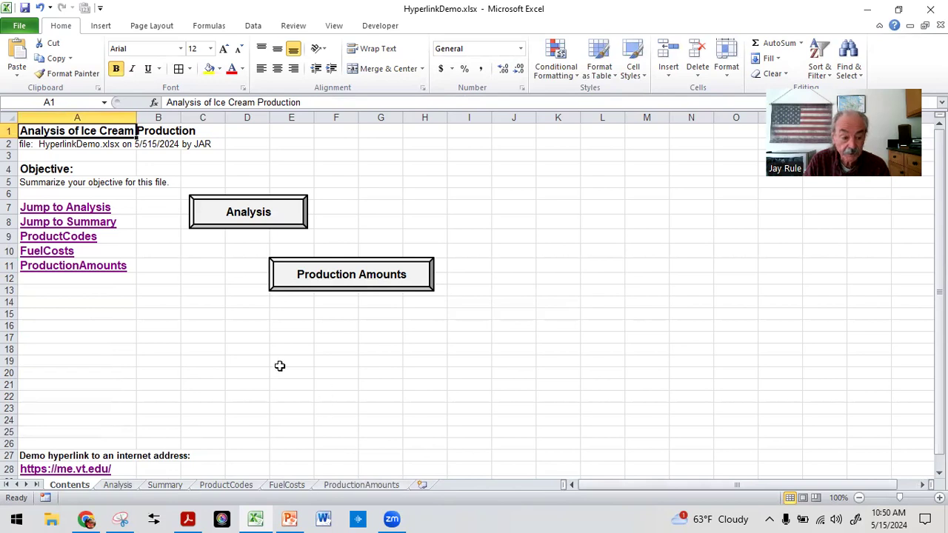
Move the Production Amounts button directly beneath the Analysis button, roughly aligning their left edges.
click(64, 291)
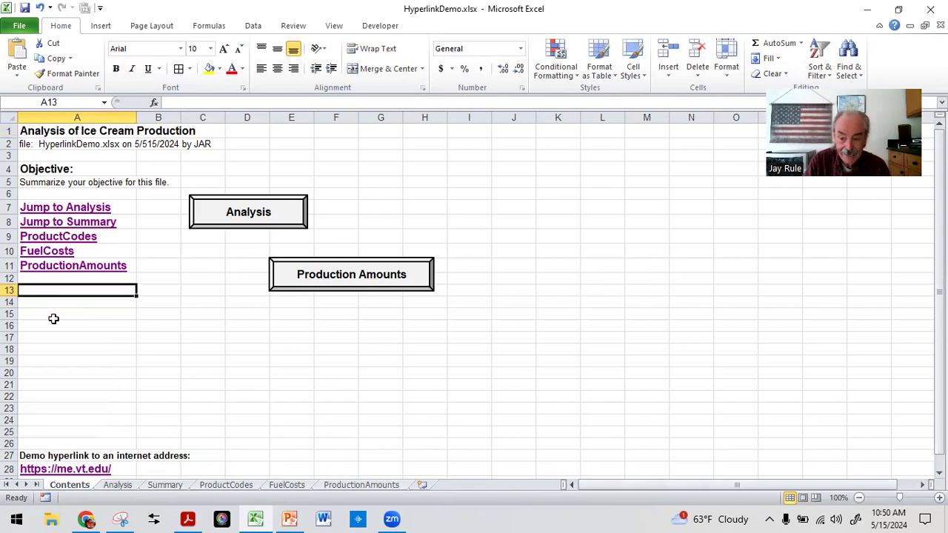
click(54, 319)
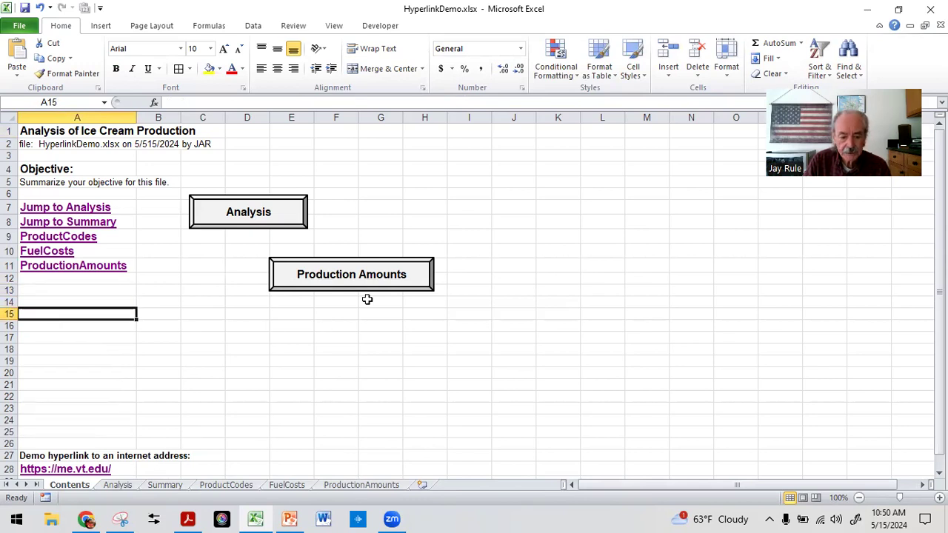
right_click(350, 261)
drag(343, 259, 258, 264)
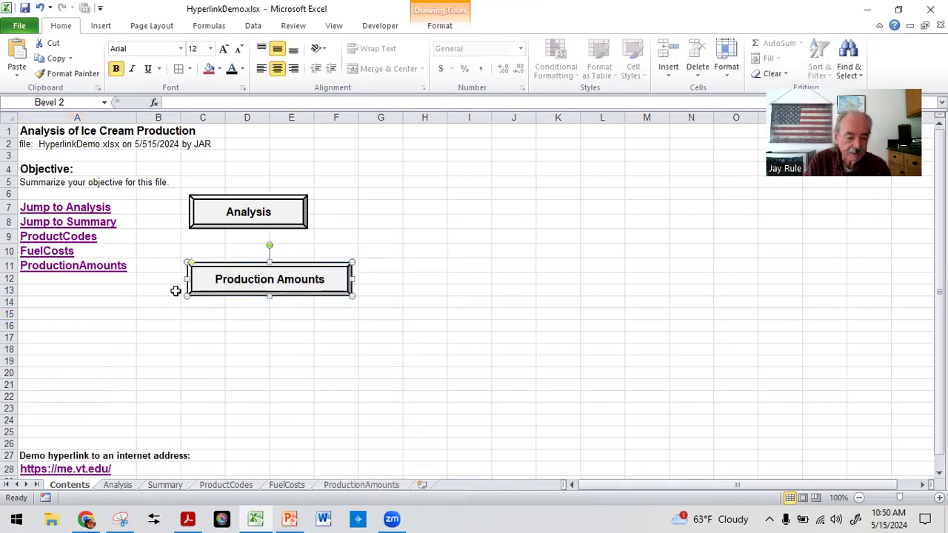
click(71, 323)
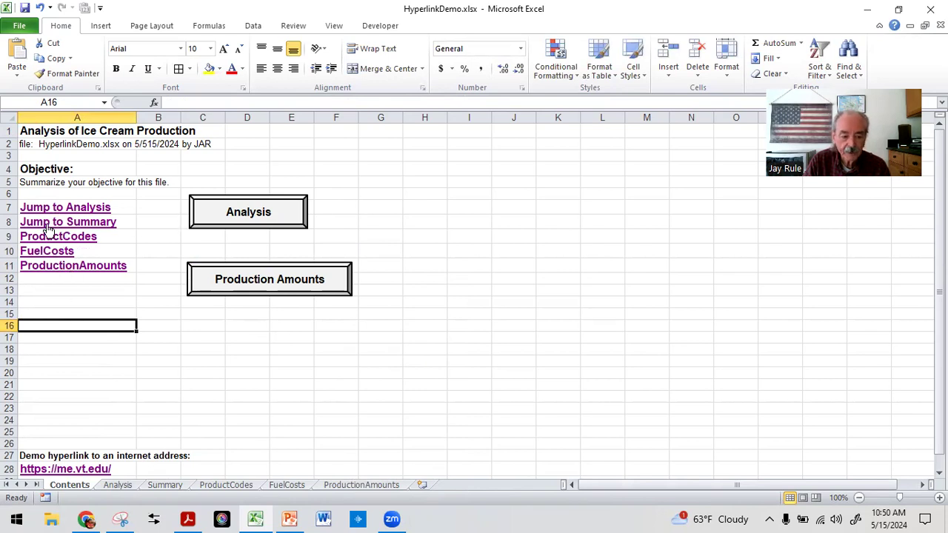
click(71, 313)
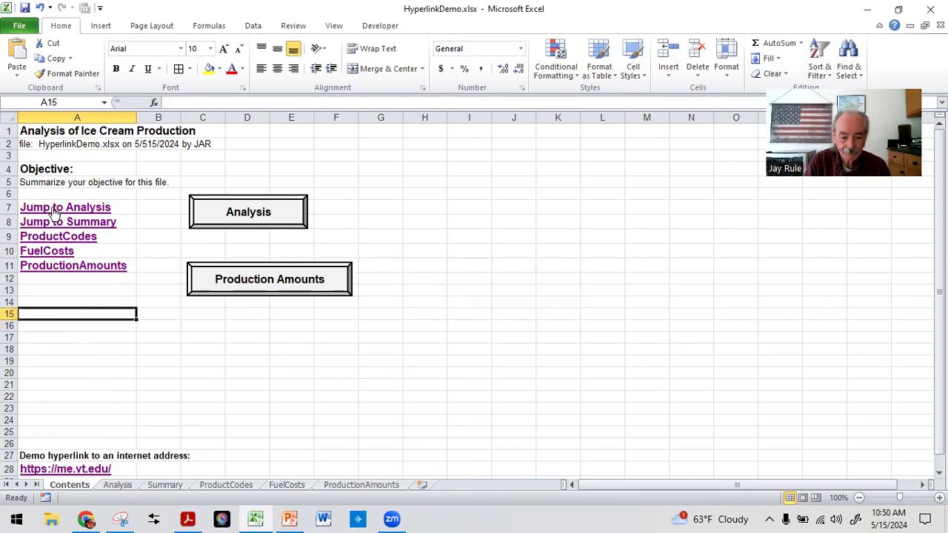
Follow the Jump to Summary link and enter "We want you to look at this cell" in G13 of the Summary sheet.
click(67, 337)
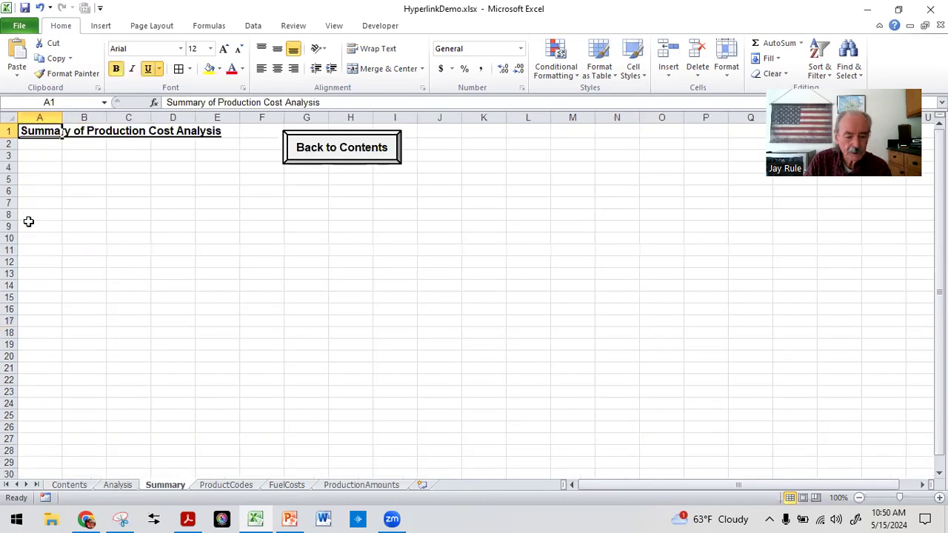
click(315, 276)
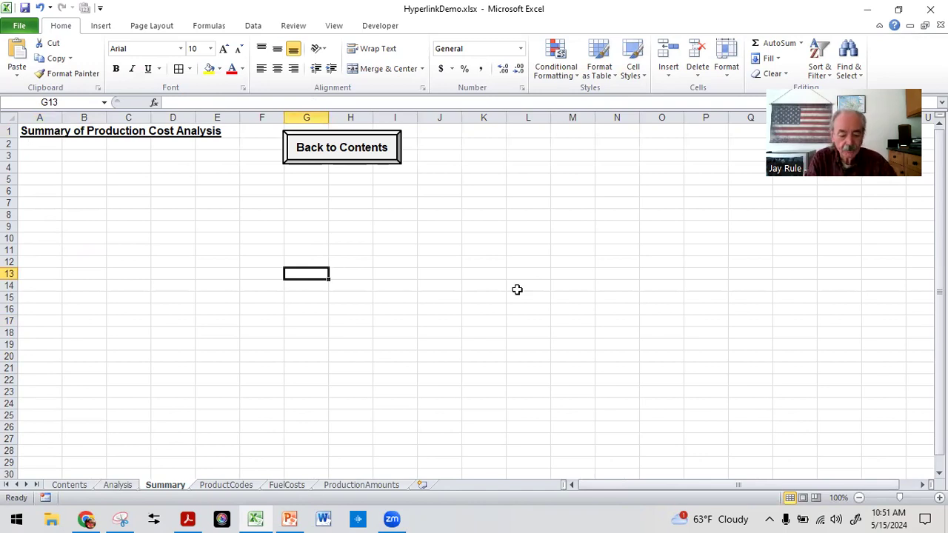
text(We w)
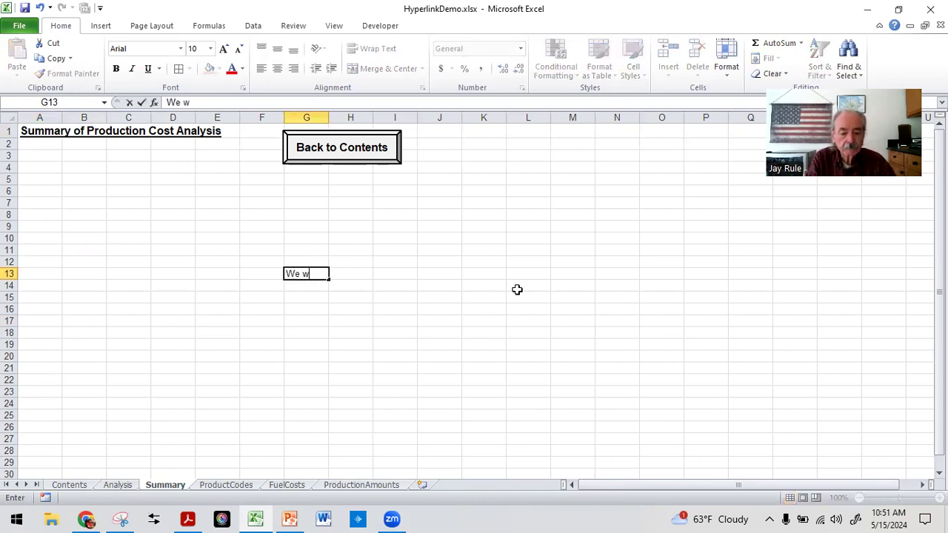
text(ant you to lo)
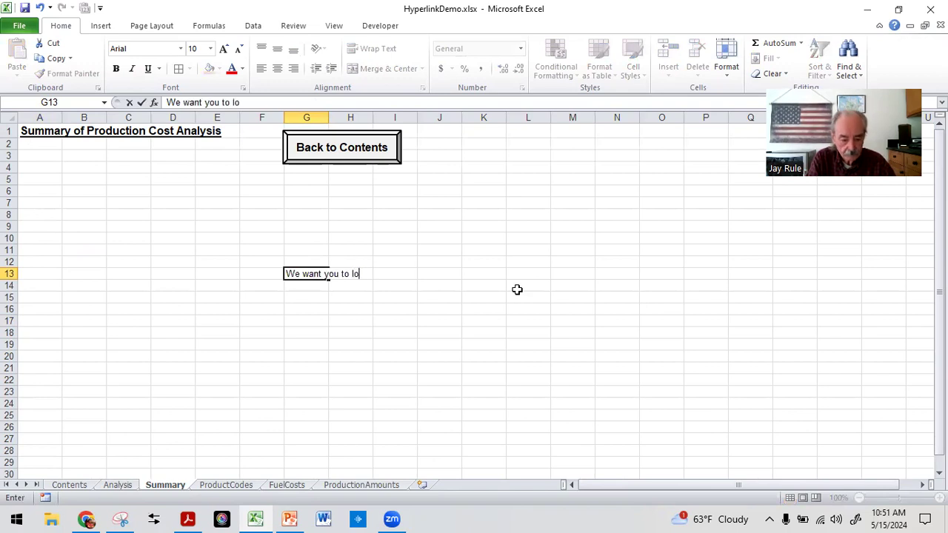
text(ok at this cell)
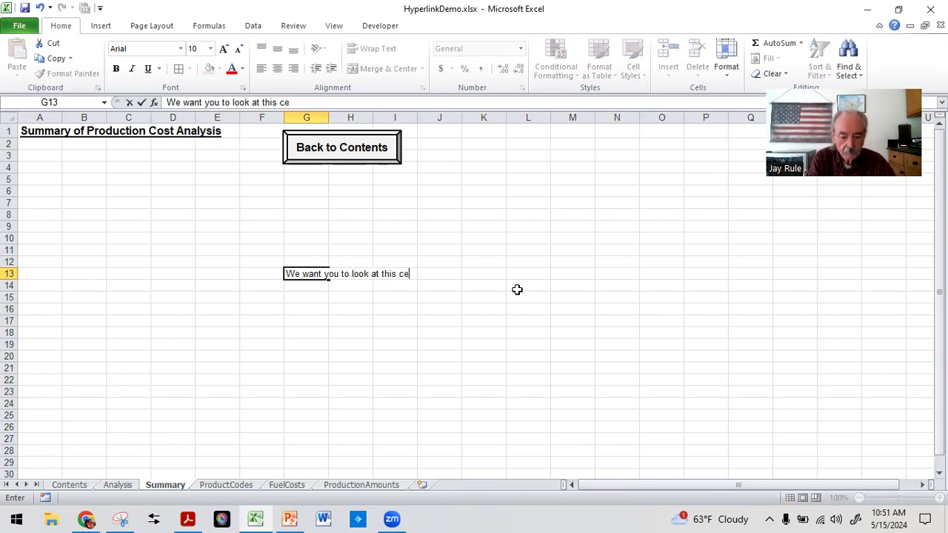
key(Return)
key(Up)
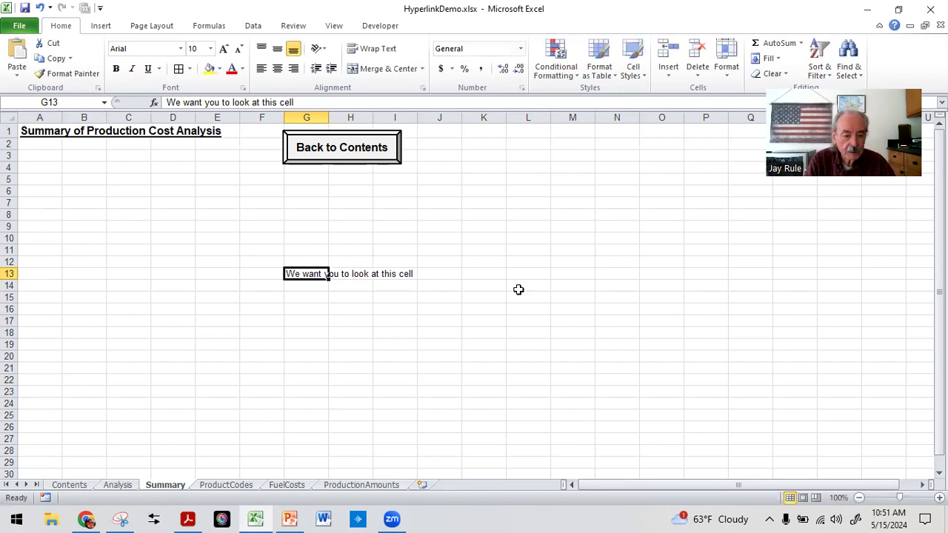
click(117, 311)
click(290, 274)
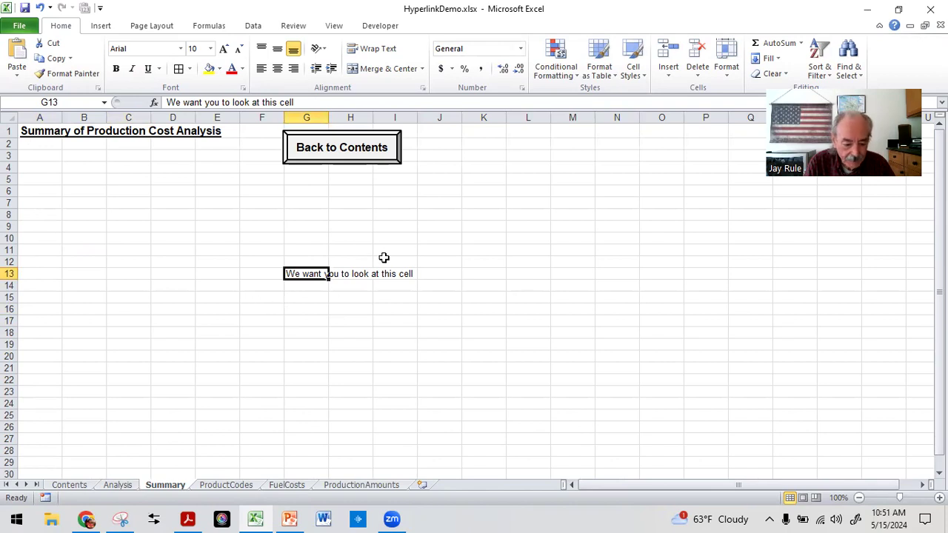
Return to the Contents sheet and change the Jump to Summary hyperlink's target to cell H11 of the Summary sheet.
click(353, 145)
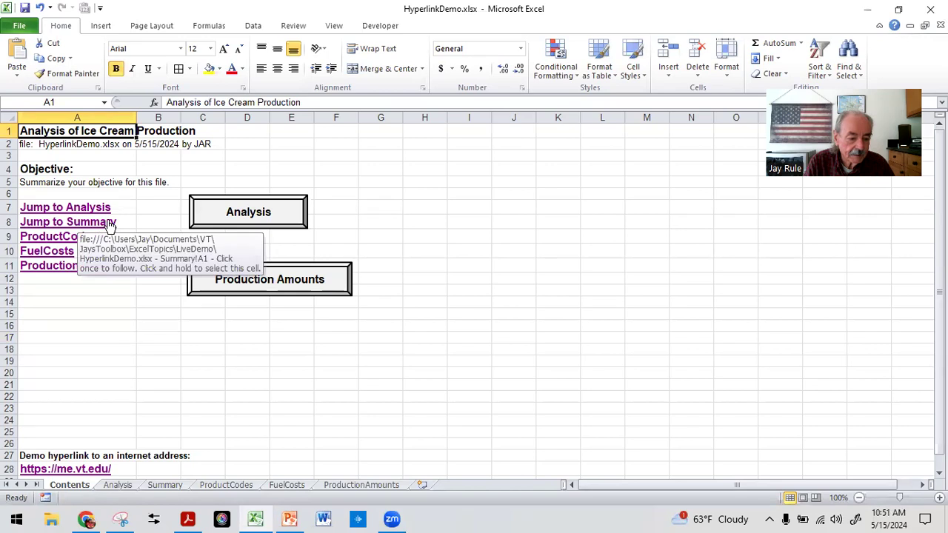
click(163, 262)
key(Up)
key(Up)
key(Up)
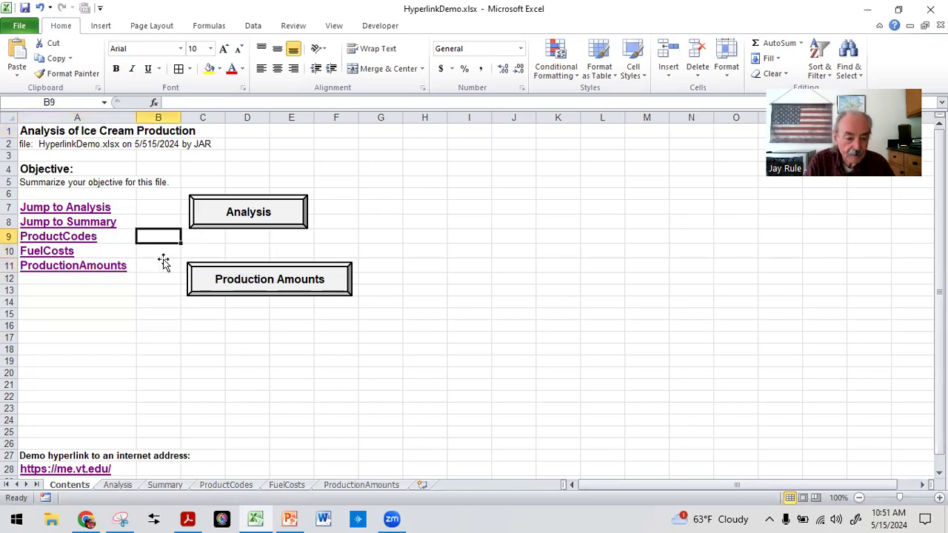
key(Left)
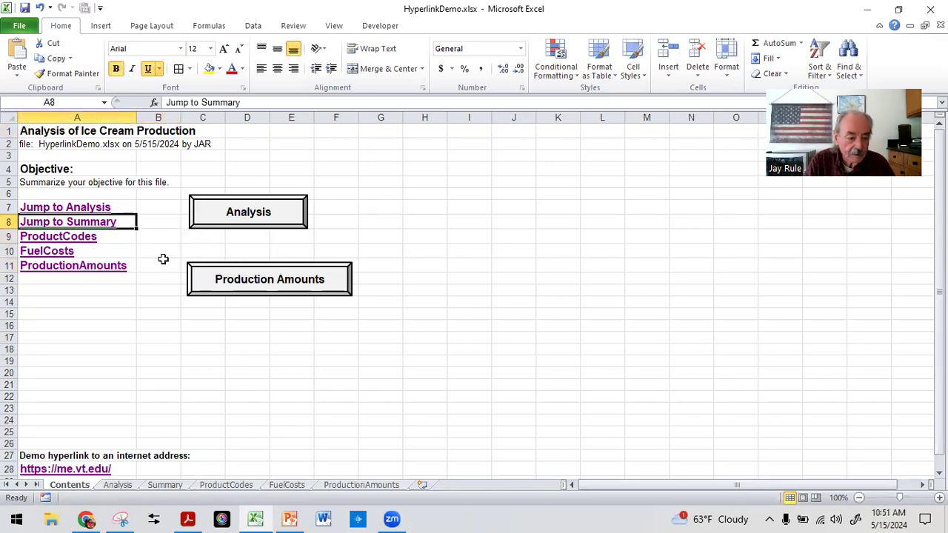
right_click(80, 226)
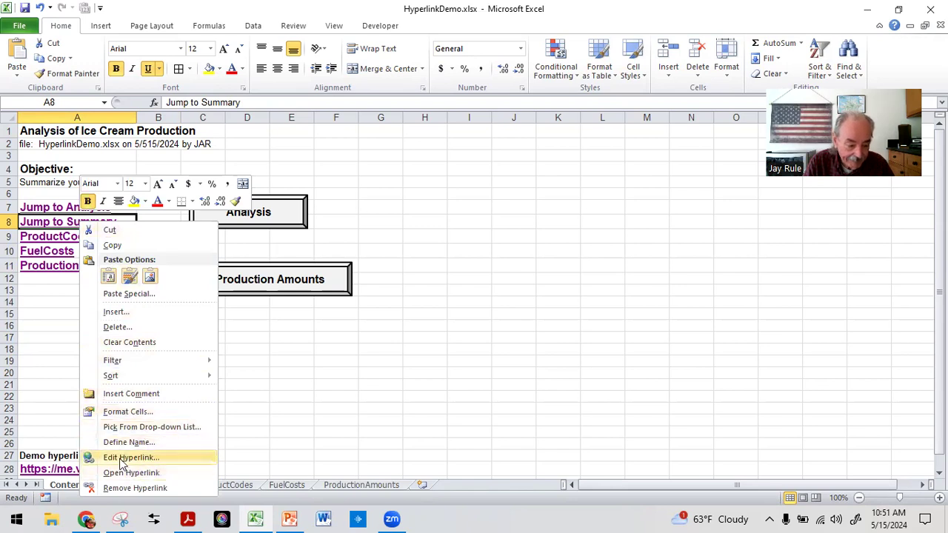
click(145, 457)
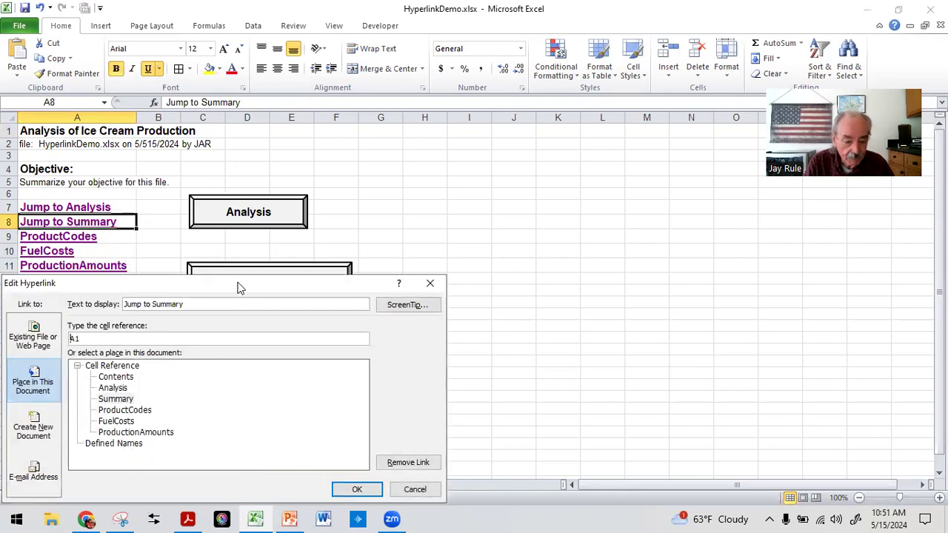
drag(247, 280, 396, 166)
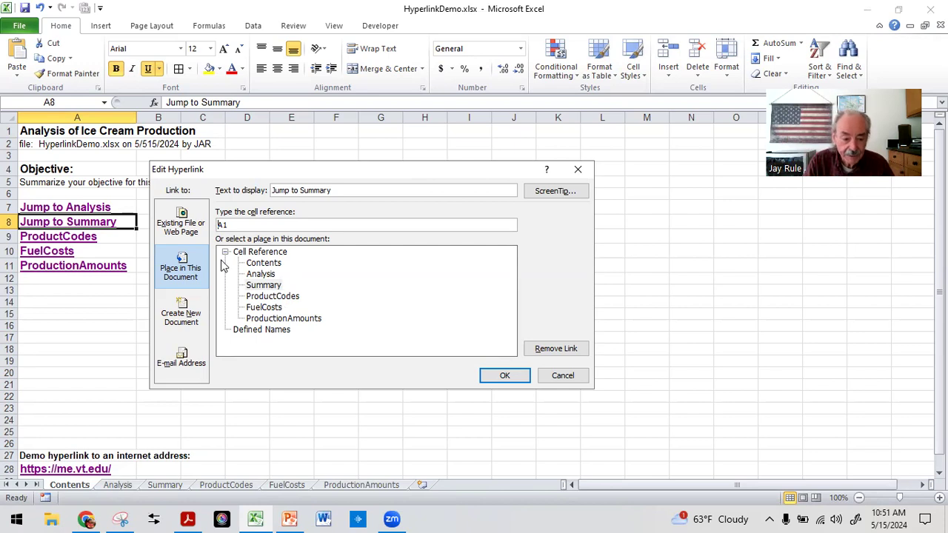
drag(236, 226, 187, 222)
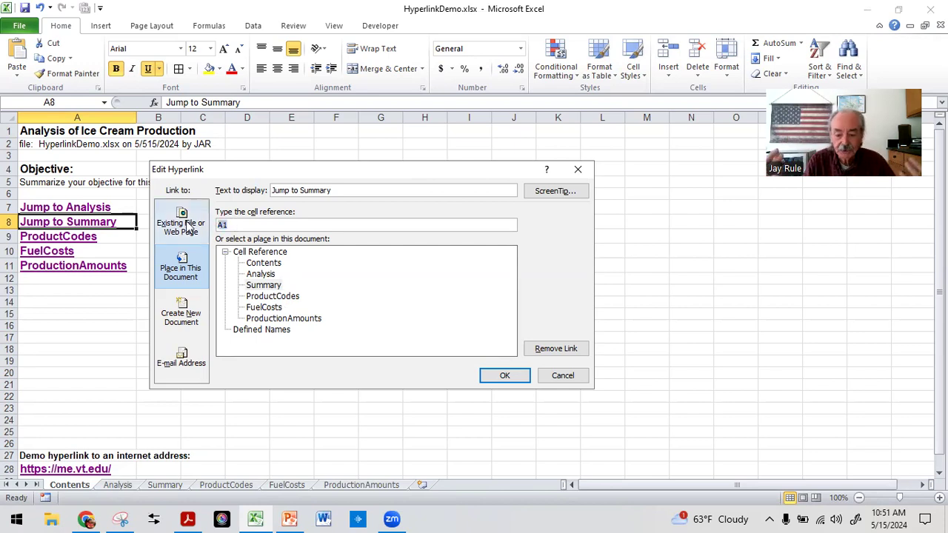
text(h11)
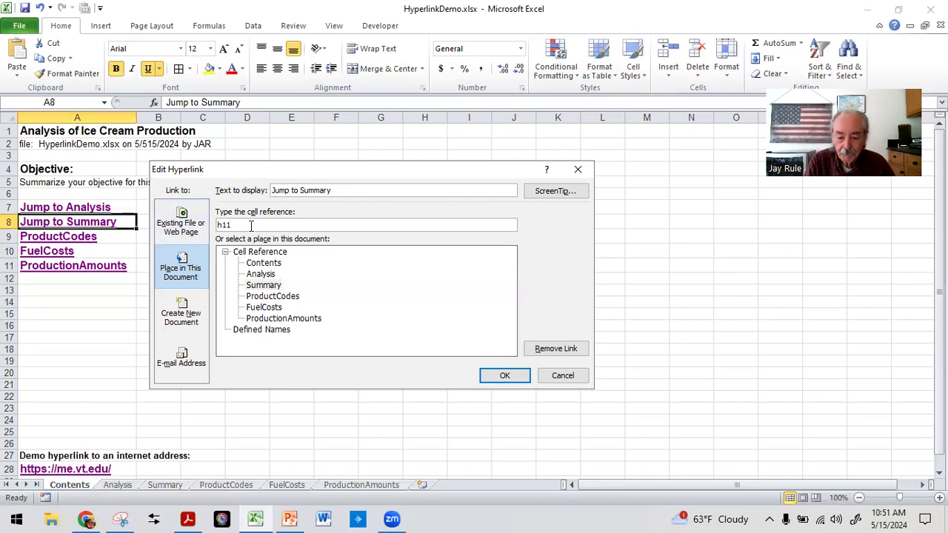
click(508, 375)
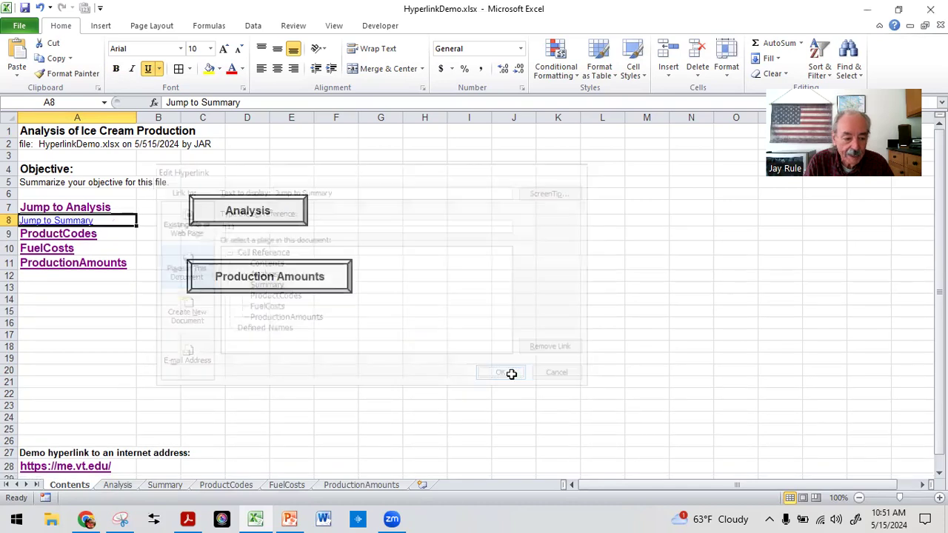
Make the Jump to Summary link in A8 bold and enlarge its font to match the other links.
click(115, 320)
key(Up)
key(Up)
key(Up)
key(Up)
key(Up)
key(Up)
key(Up)
key(Up)
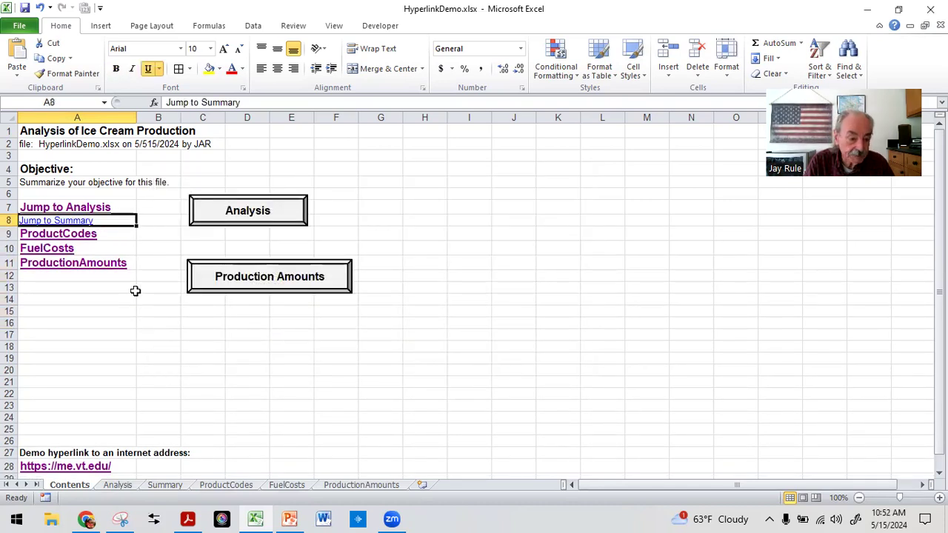
click(115, 68)
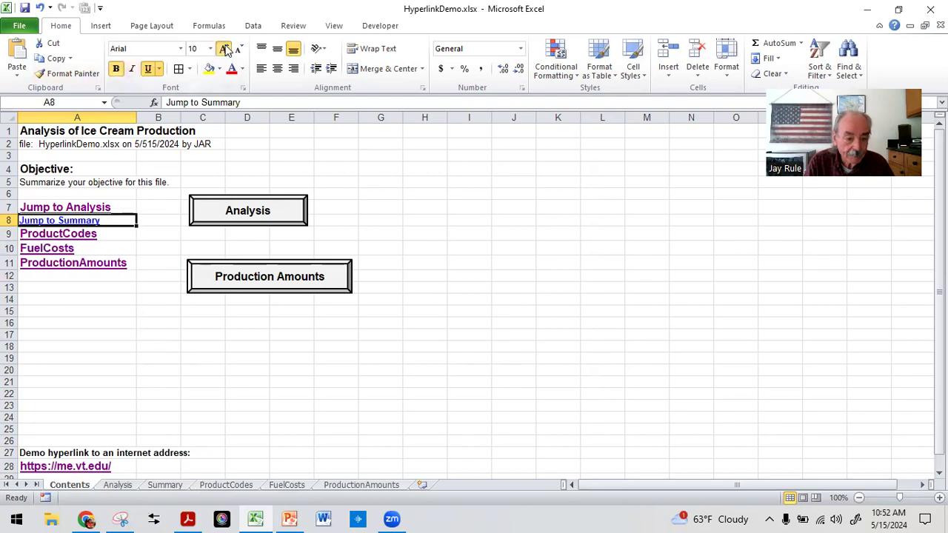
click(224, 48)
click(124, 309)
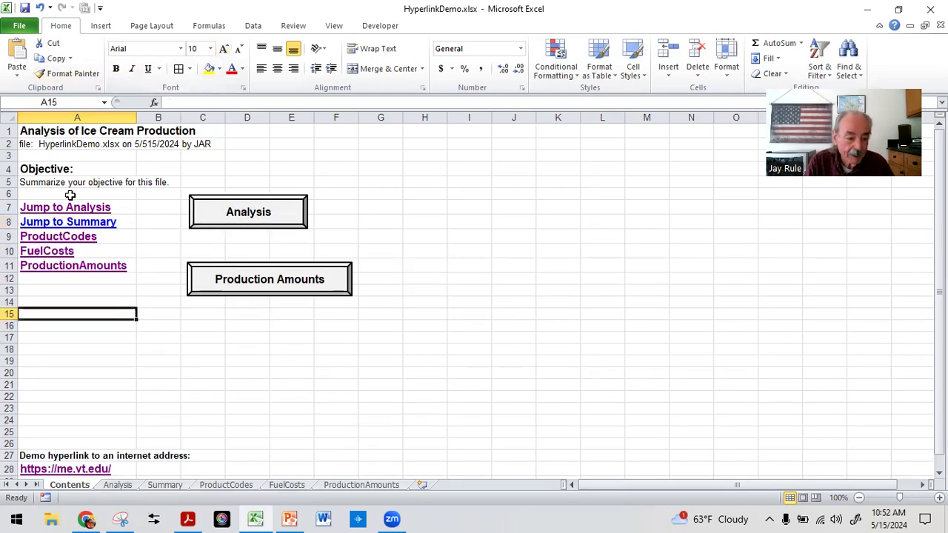
Test the Jump to Summary link and the Production Amounts button, coming back to Contents after each jump.
click(35, 224)
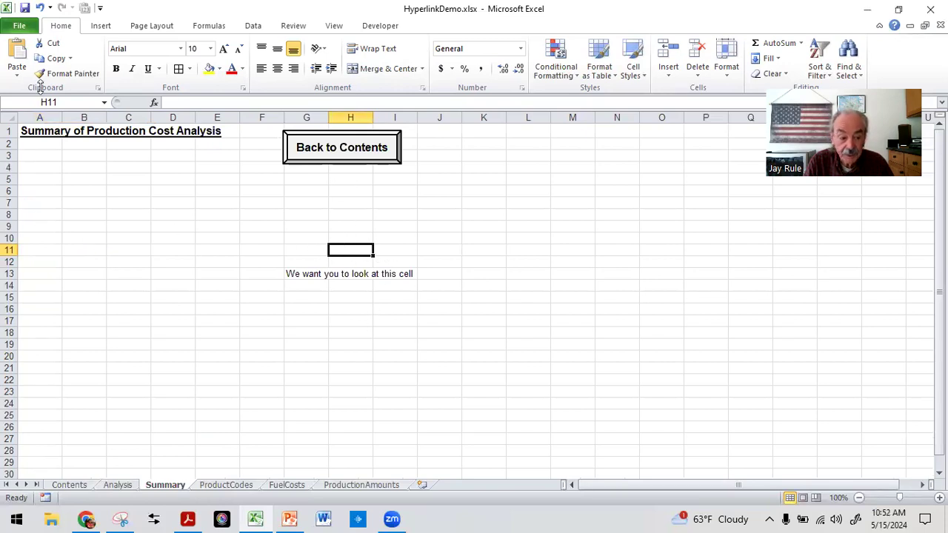
click(338, 158)
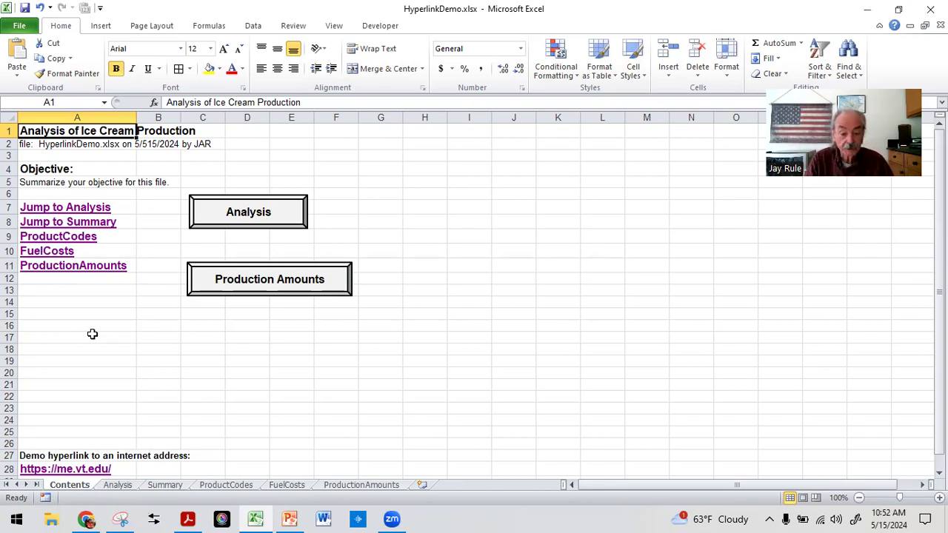
click(265, 281)
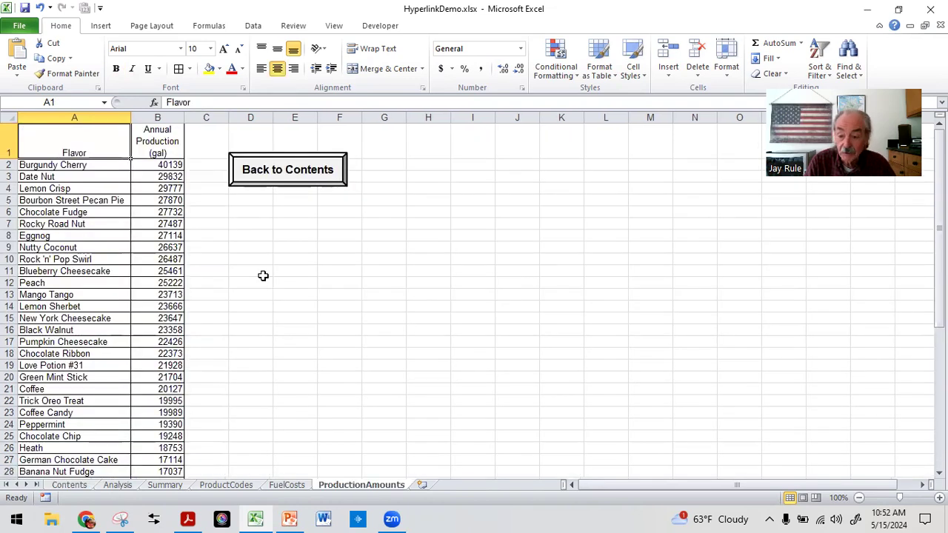
click(292, 174)
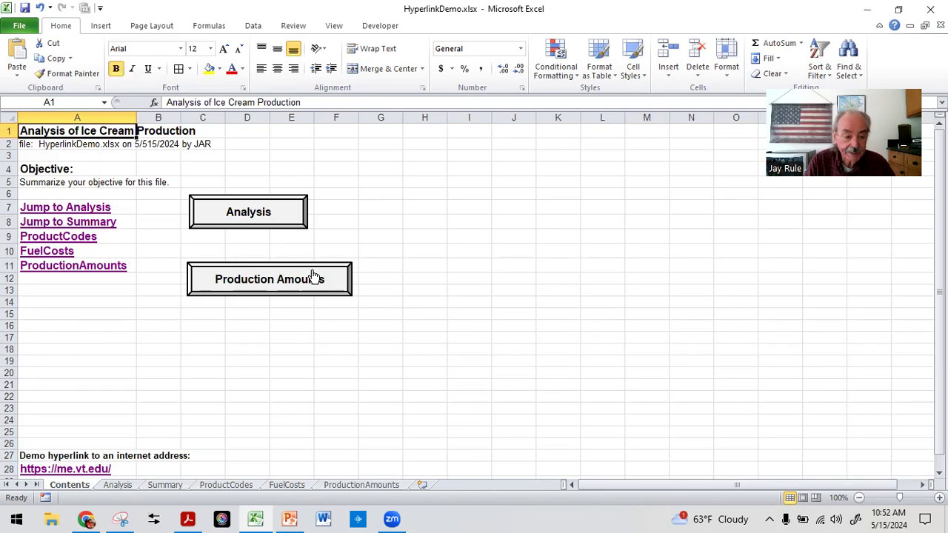
click(33, 228)
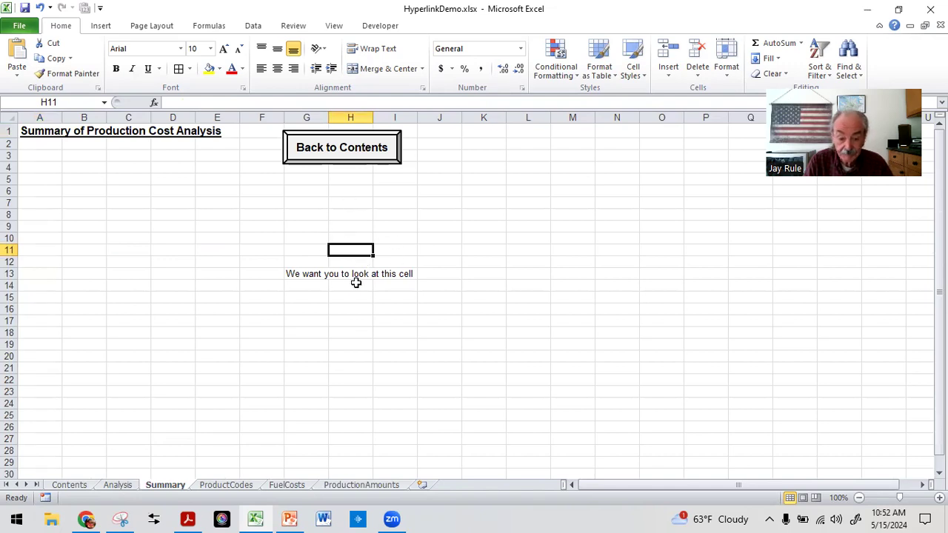
click(319, 148)
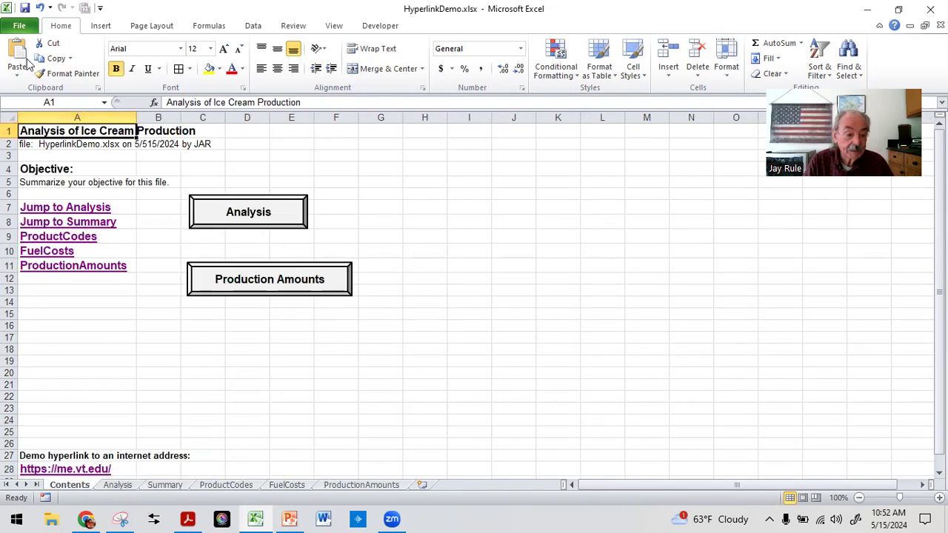
Save the workbook and select the empty cell A16 on the Contents sheet.
click(25, 8)
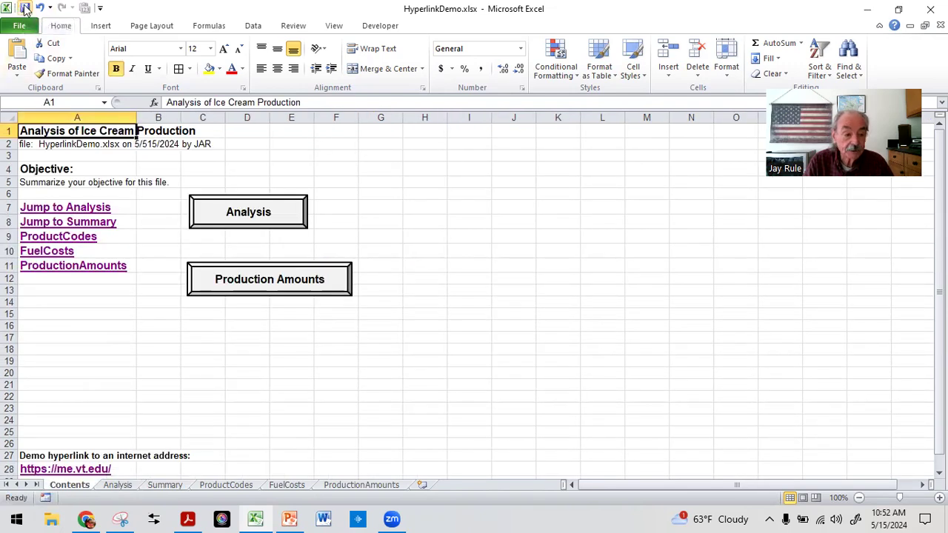
click(47, 329)
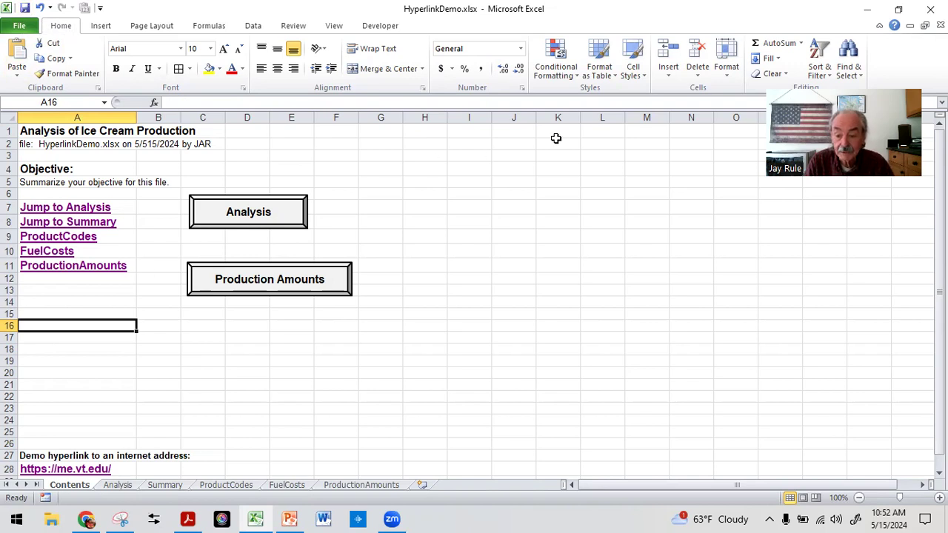
Switch to the Excel055Hyperlinks.pptx presentation in PowerPoint, run the slide show from slide 4 and advance to the Takeaways slide.
click(288, 517)
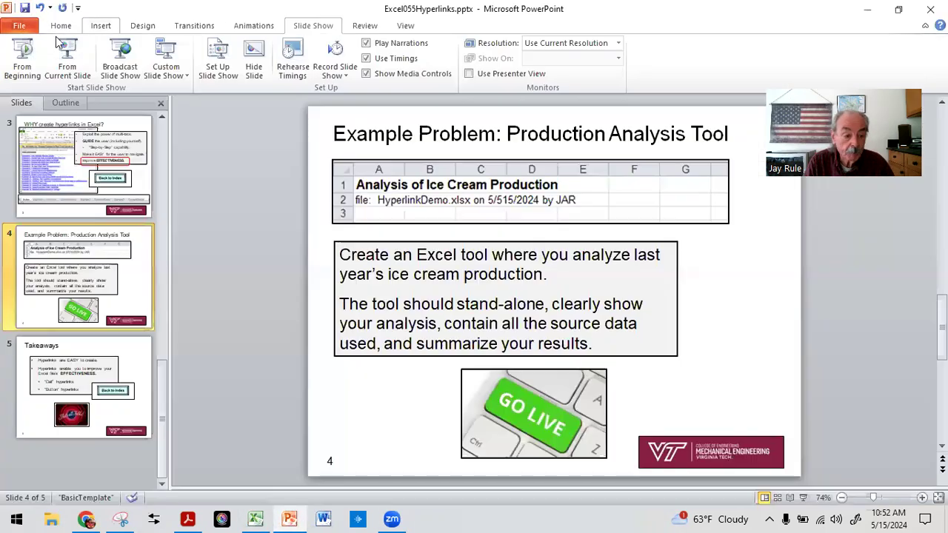
click(68, 44)
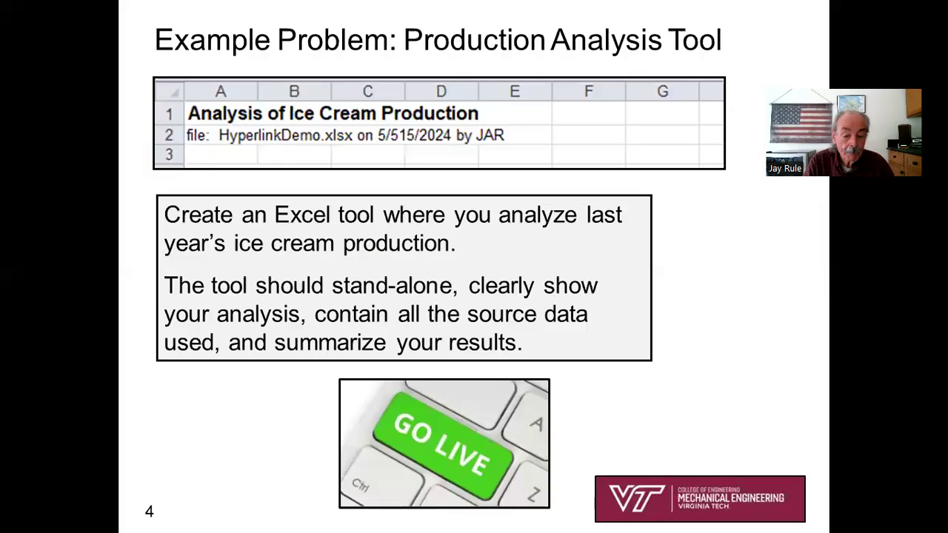
click(592, 359)
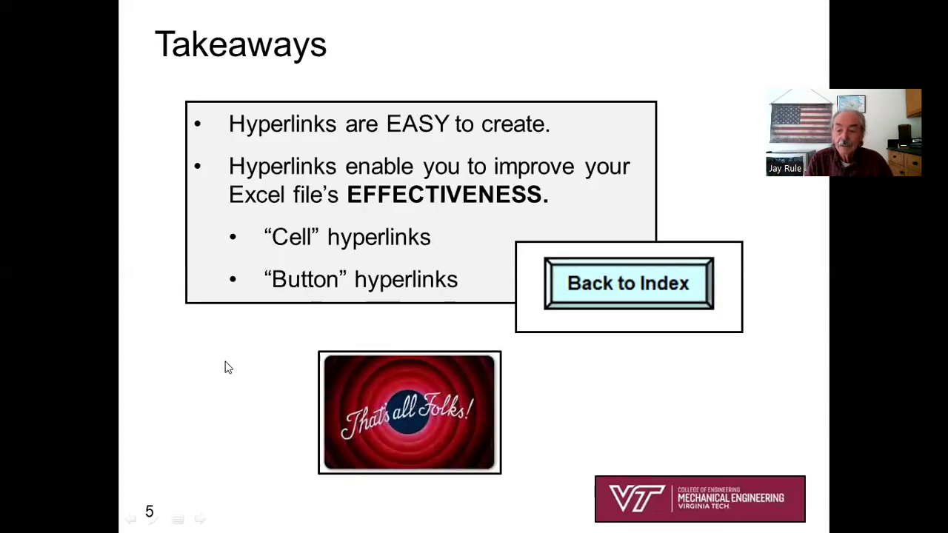